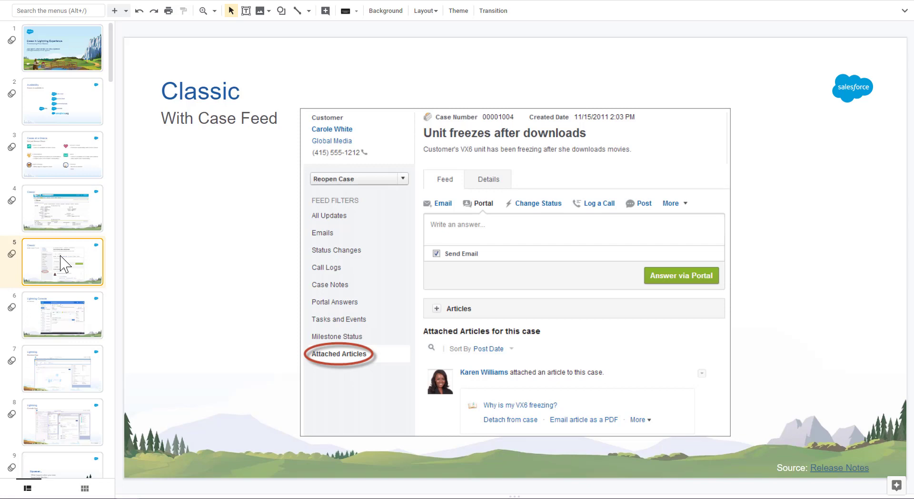
# Step: Browse the presentation slides comparing the Classic and Lightning case screens
pyautogui.click(61, 330)
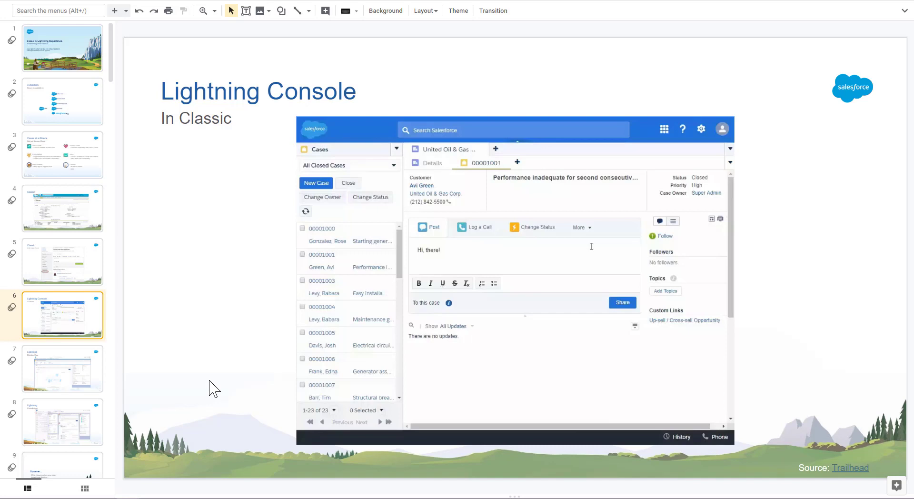
pyautogui.click(61, 363)
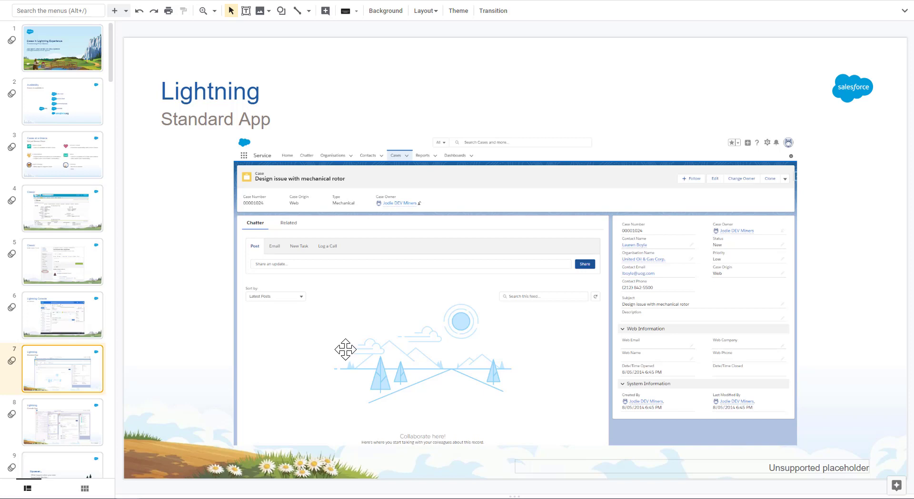
pyautogui.press('pagedown')
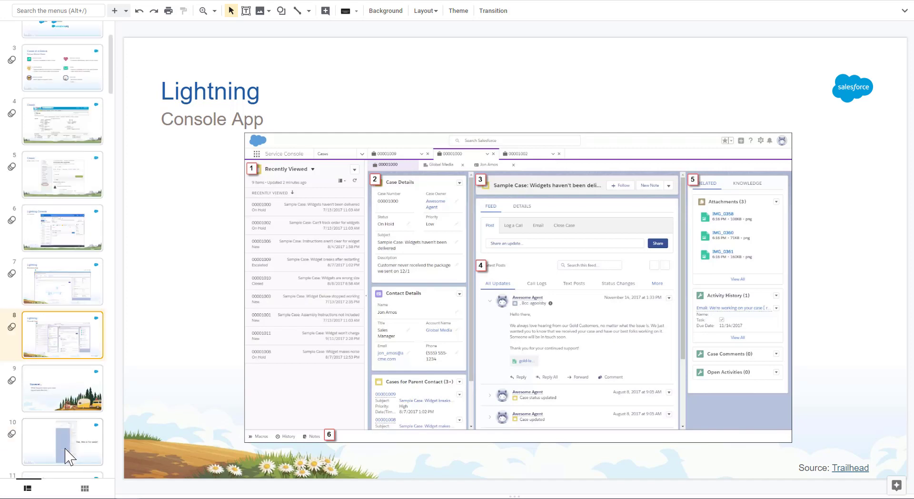
pyautogui.scroll(-2, 70, 448)
pyautogui.click(76, 298)
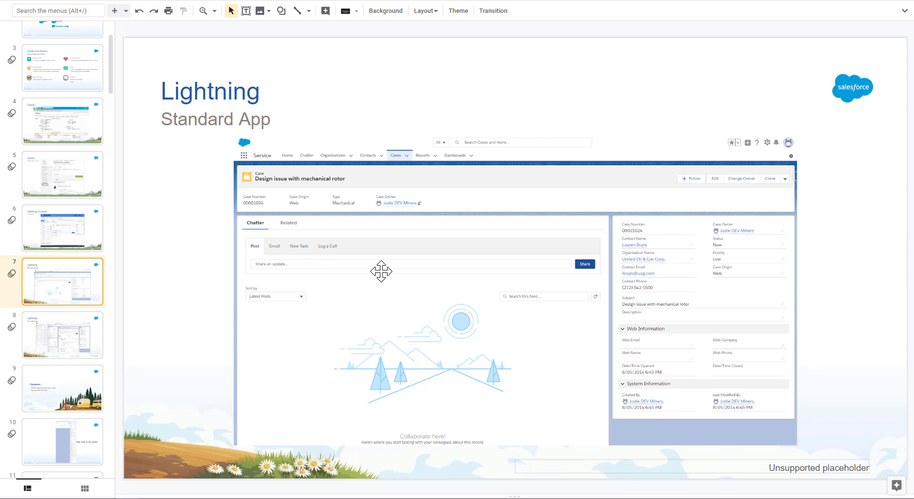
pyautogui.click(62, 435)
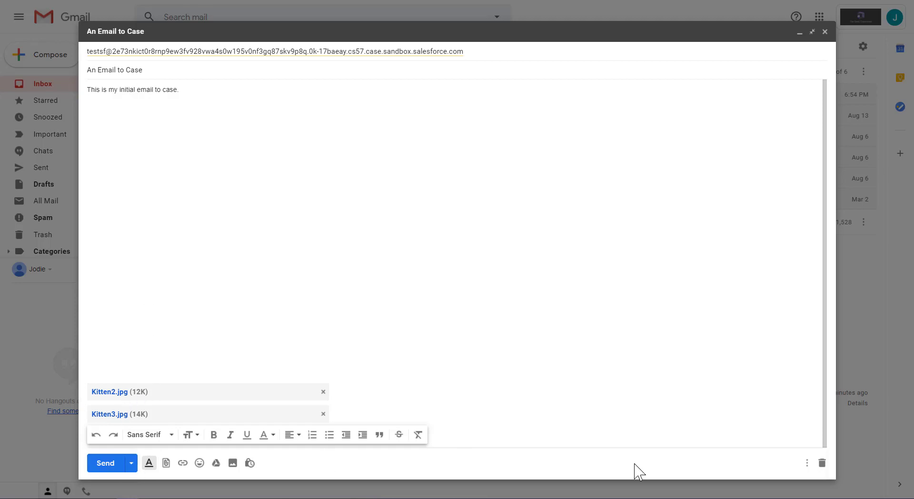
# Step: Send the composed Email-to-Case message with its two kitten attachments, then open the new case from the refreshed Today cases list
pyautogui.click(105, 463)
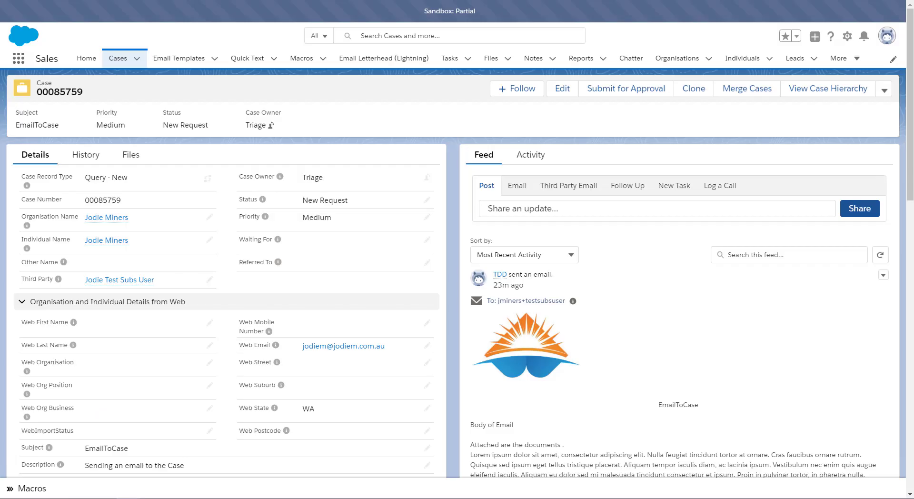
pyautogui.click(123, 60)
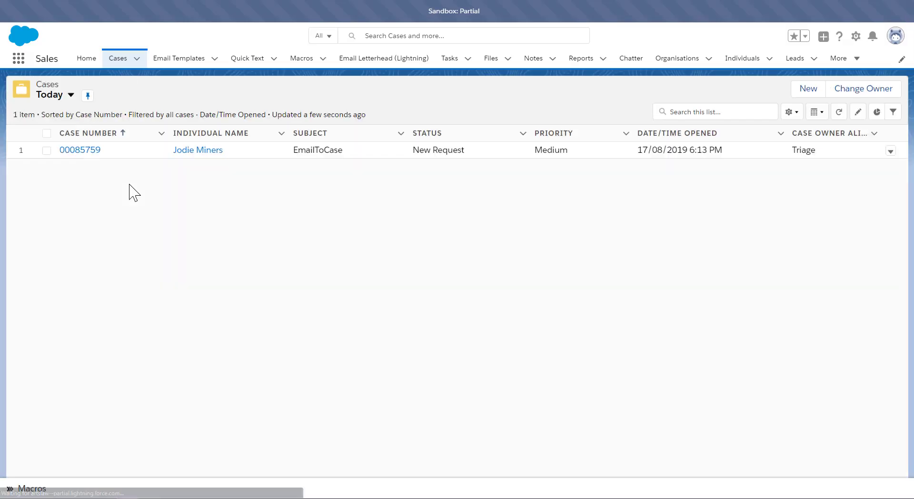
pyautogui.click(838, 111)
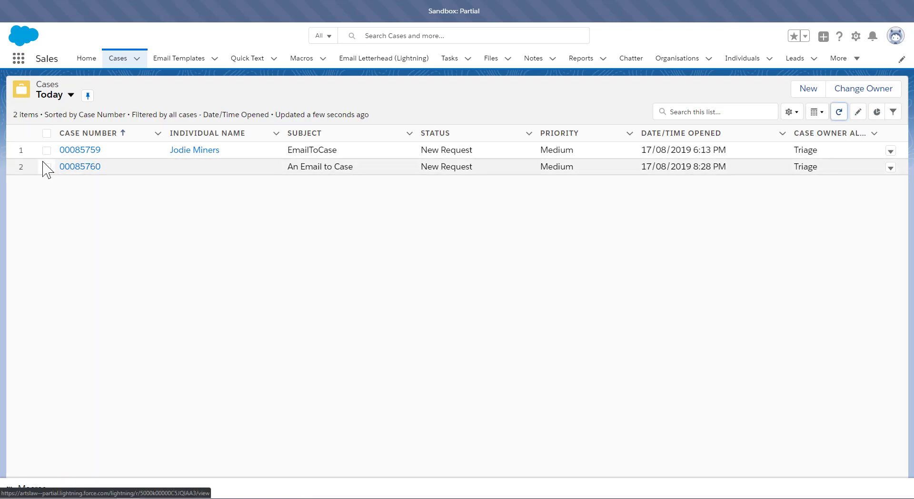
pyautogui.click(72, 167)
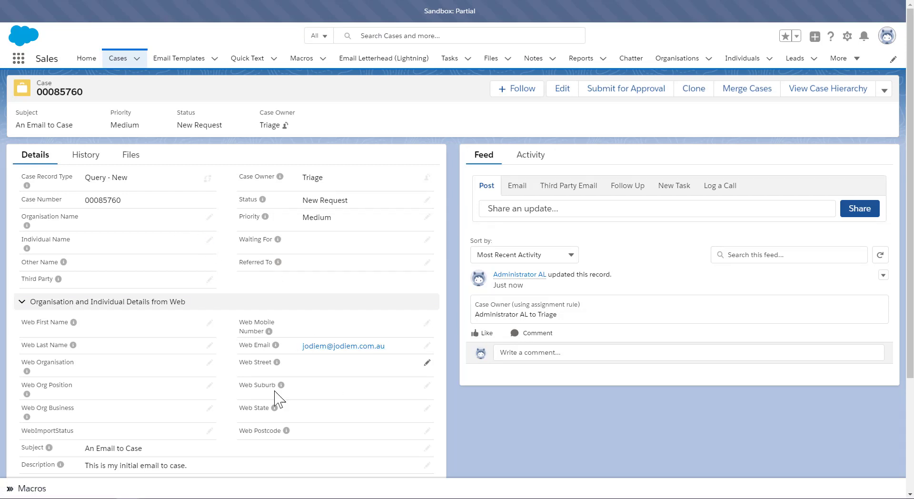
# Step: Review the new case's details, history and attached files
pyautogui.scroll(-2, 238, 414)
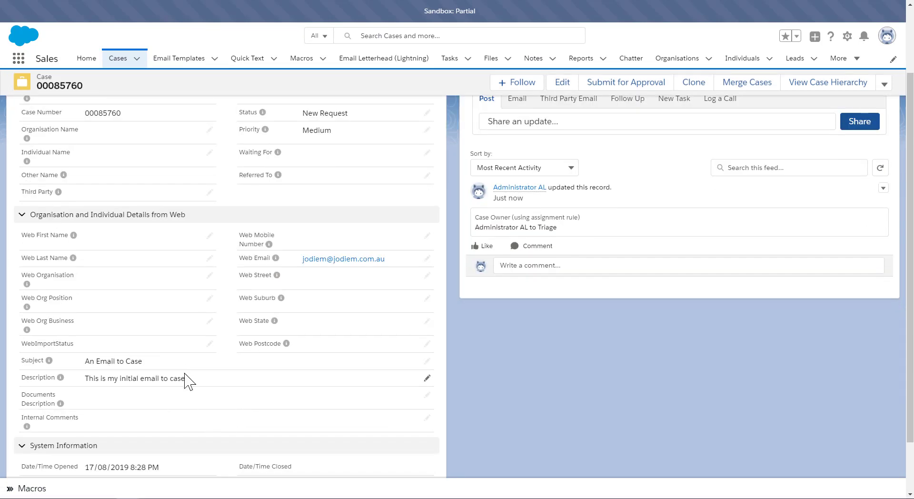
pyautogui.scroll(2, 188, 378)
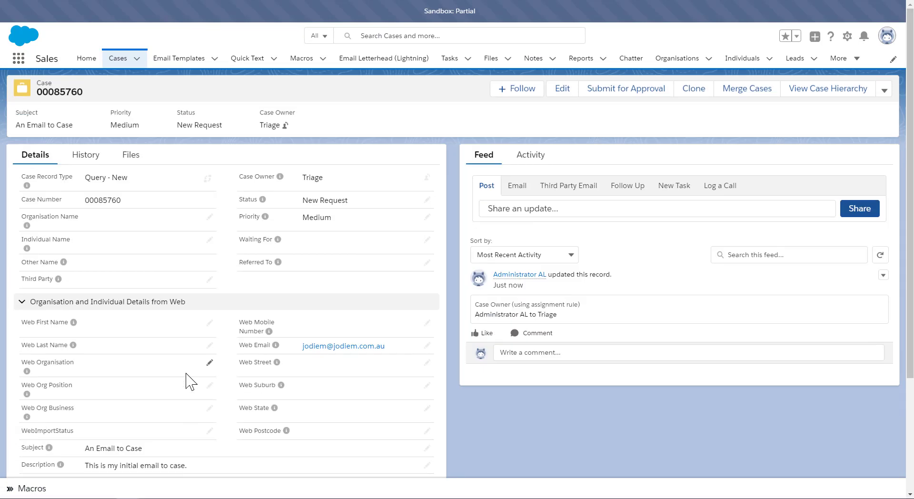
pyautogui.click(96, 160)
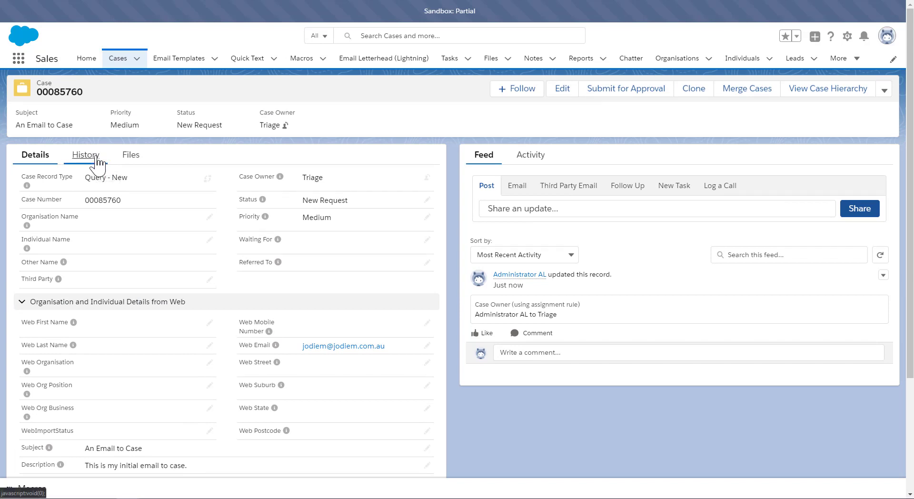
pyautogui.click(127, 159)
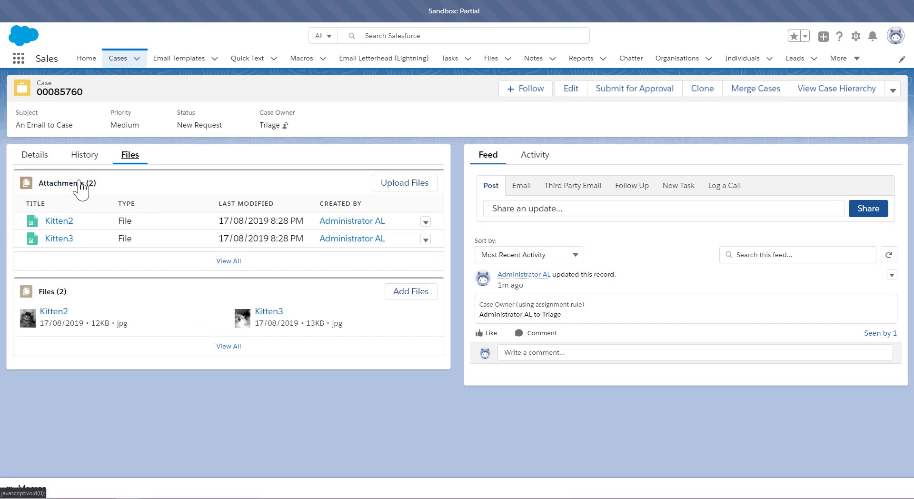
pyautogui.click(30, 155)
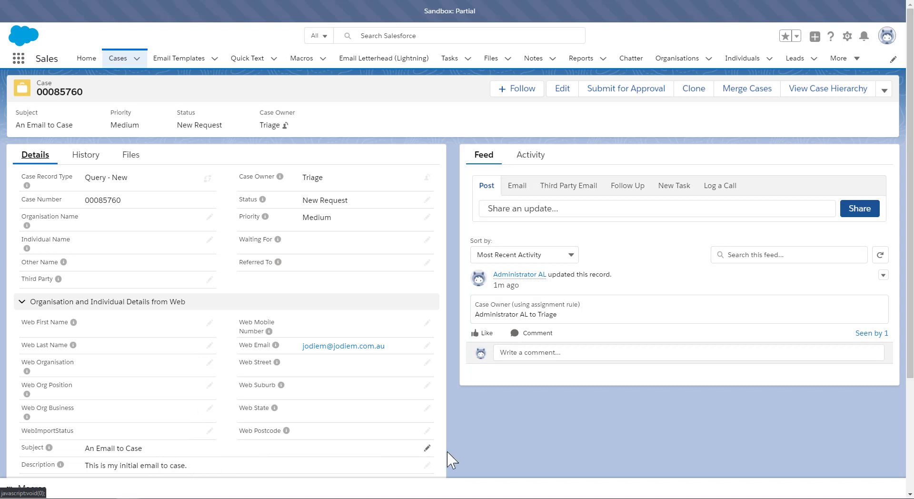
# Step: Edit the case subject to read "An Email to Case about a big problem."
pyautogui.click(427, 448)
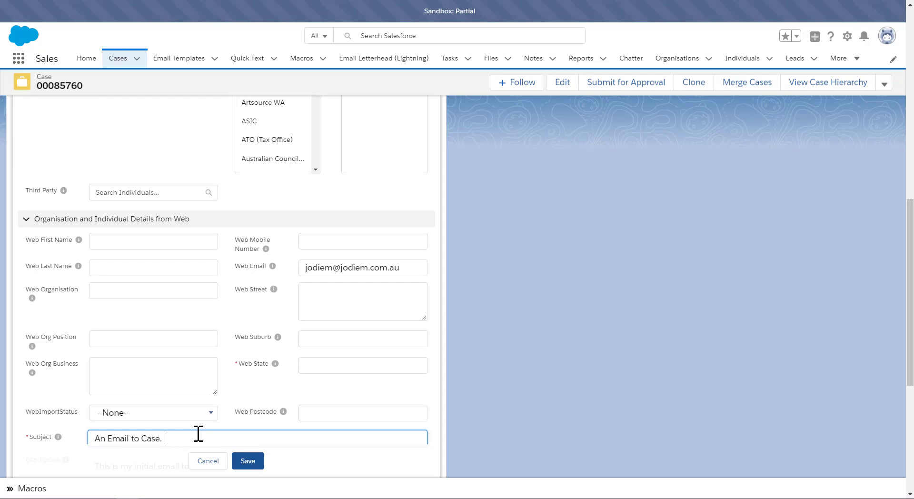
pyautogui.write('about a big problem')
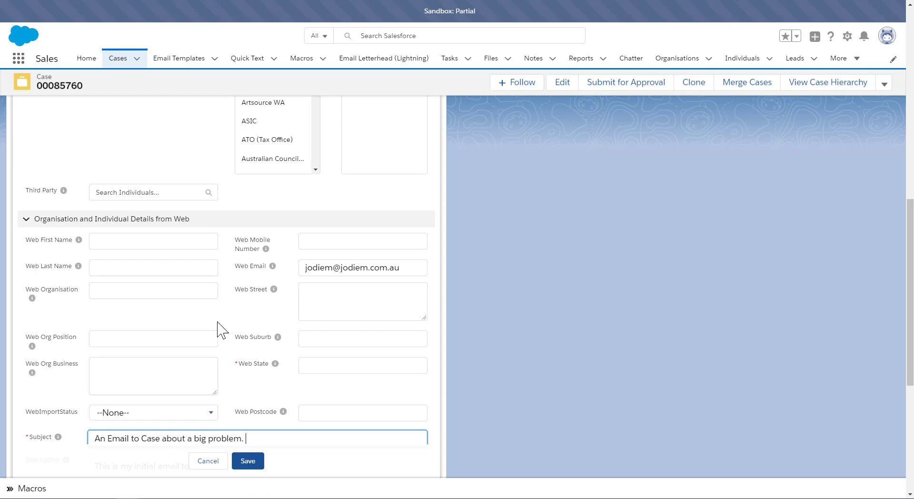
# Step: Link the case to the sender's organisation and individual records
pyautogui.scroll(10, 128, 263)
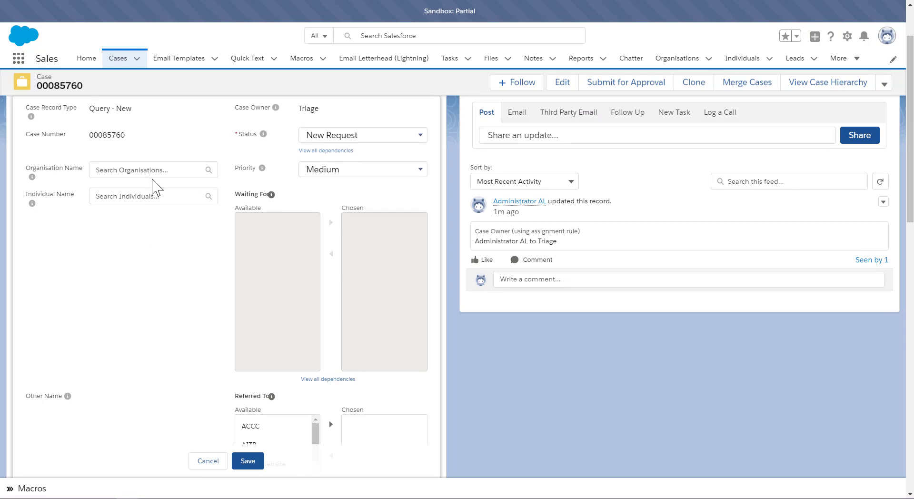
pyautogui.click(153, 168)
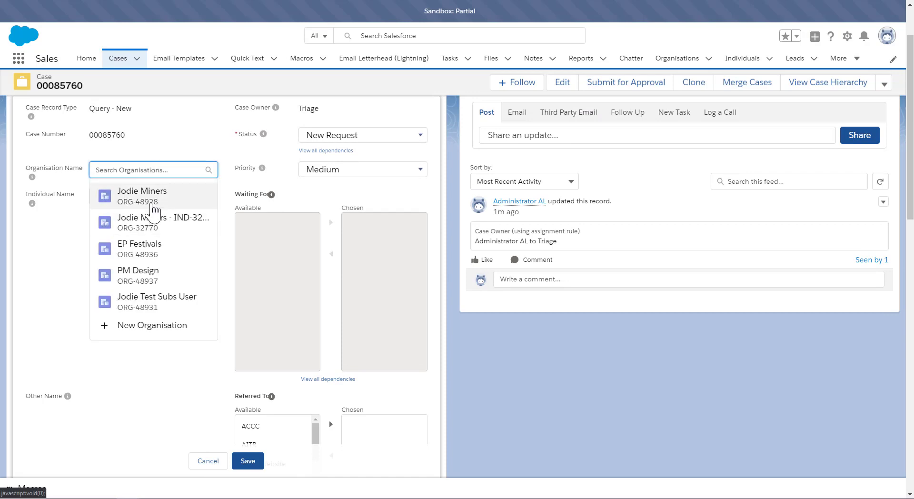
pyautogui.click(151, 195)
pyautogui.click(136, 220)
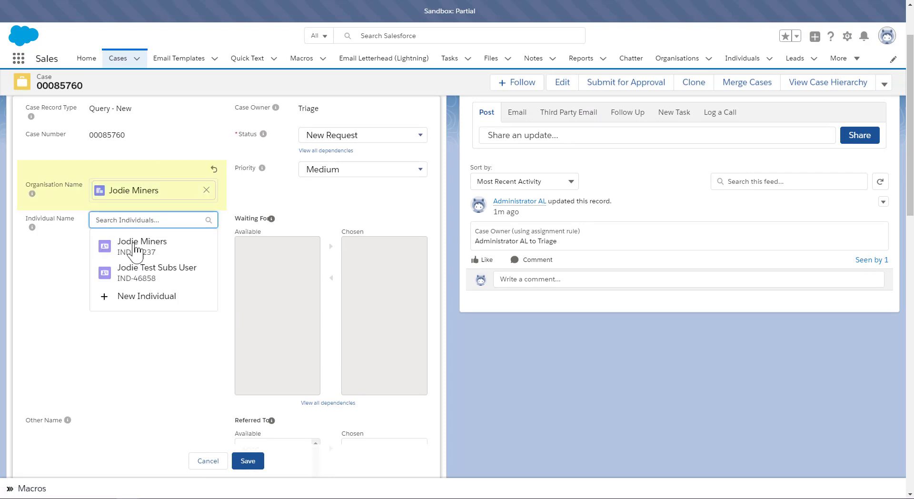
pyautogui.click(138, 247)
# Step: Set the Documents Description to "Two lovely Kittens." and save the case
pyautogui.scroll(-8, 136, 333)
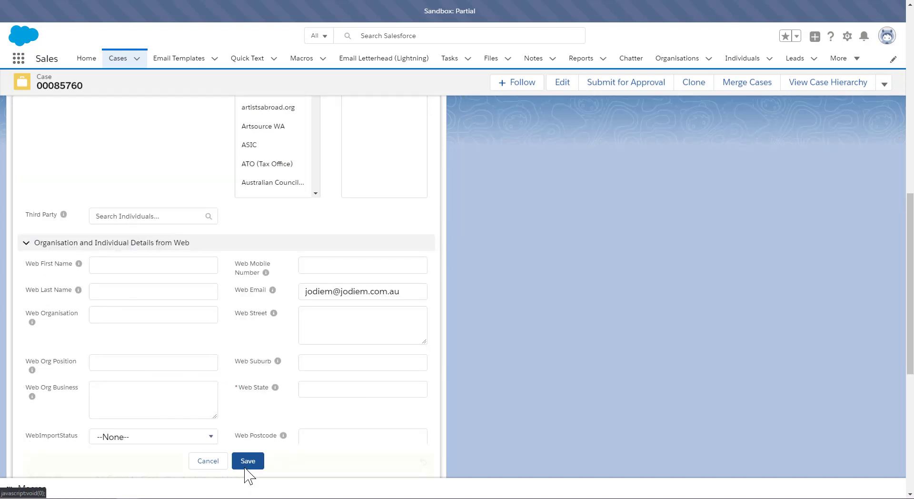
pyautogui.scroll(-5, 284, 367)
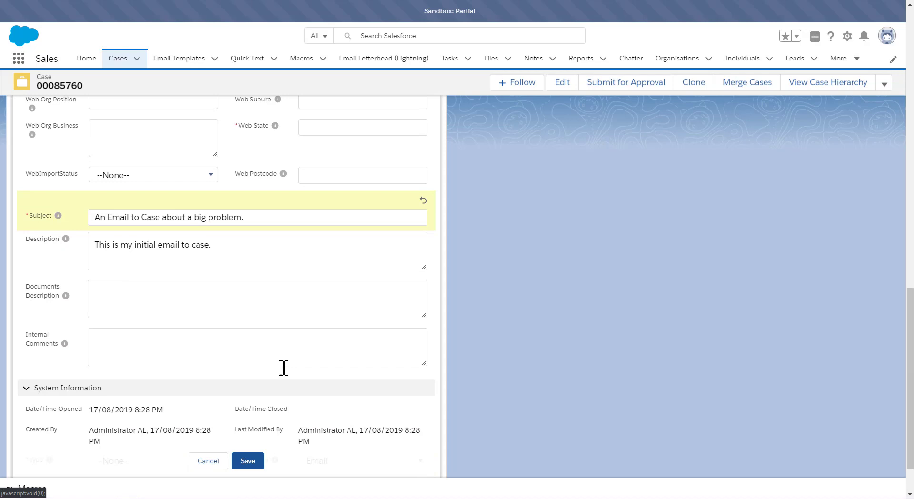
pyautogui.click(170, 308)
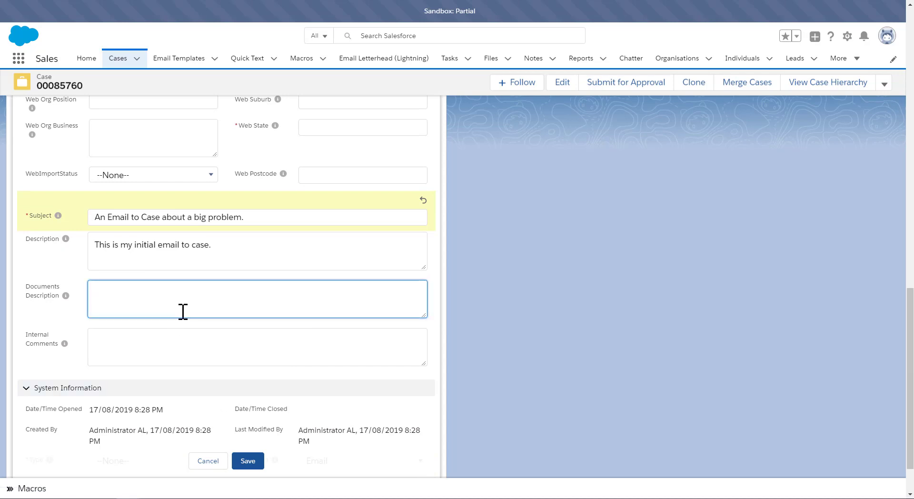
pyautogui.click(251, 458)
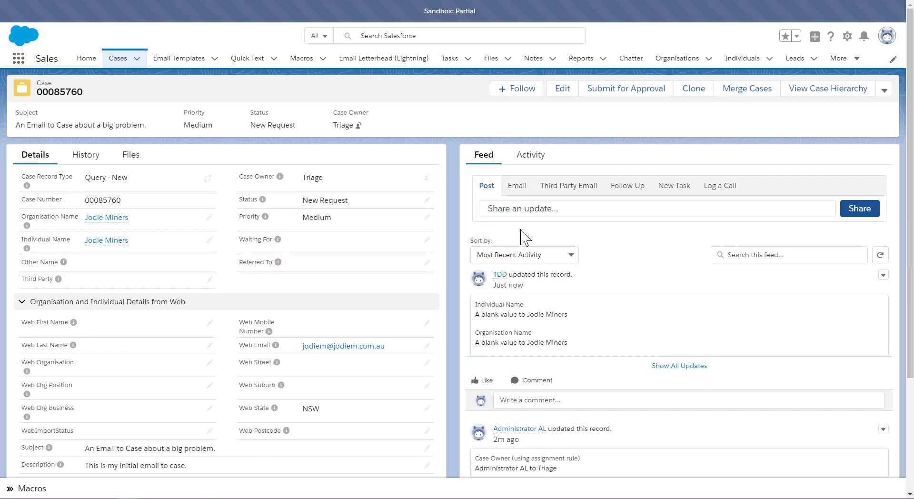
# Step: Explore the feed's email reply composer and the case's activity timeline
pyautogui.click(513, 192)
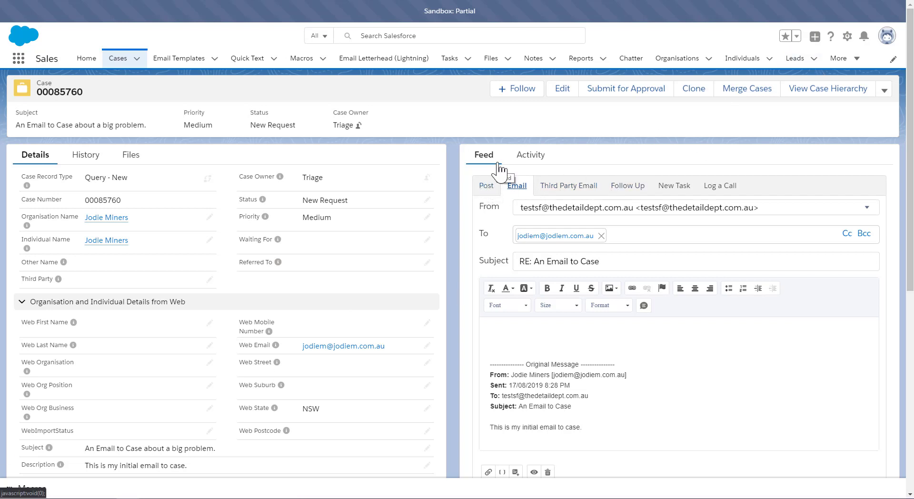
pyautogui.click(522, 162)
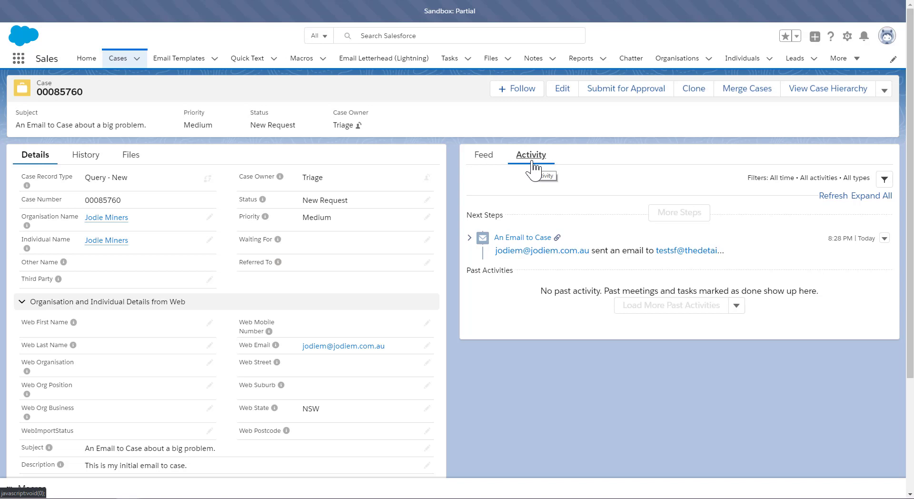
pyautogui.click(486, 157)
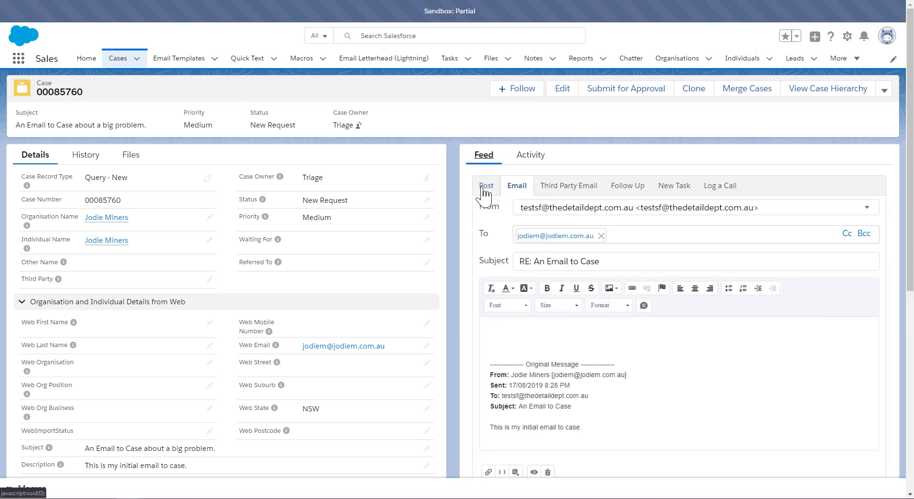
pyautogui.click(531, 160)
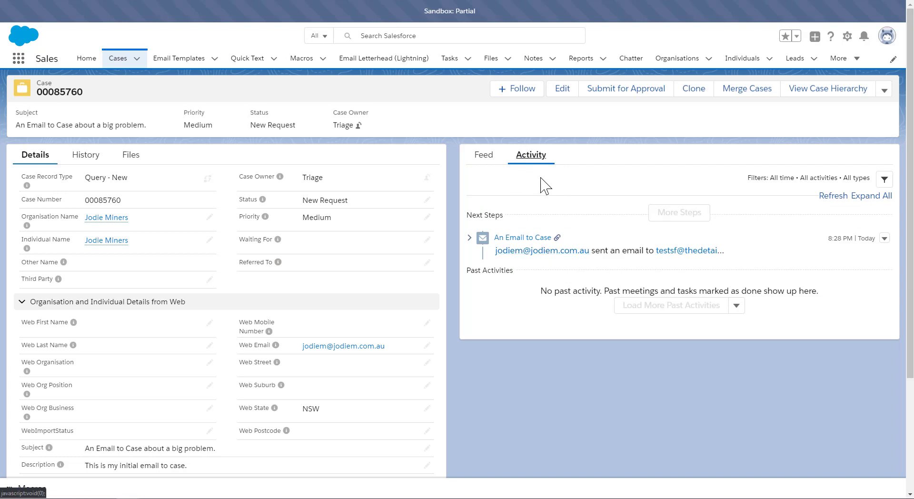
pyautogui.click(482, 157)
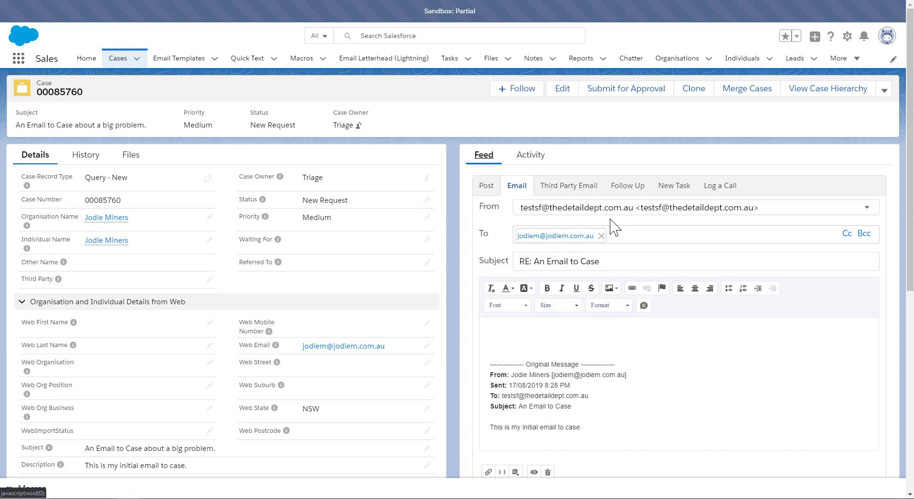
pyautogui.click(493, 192)
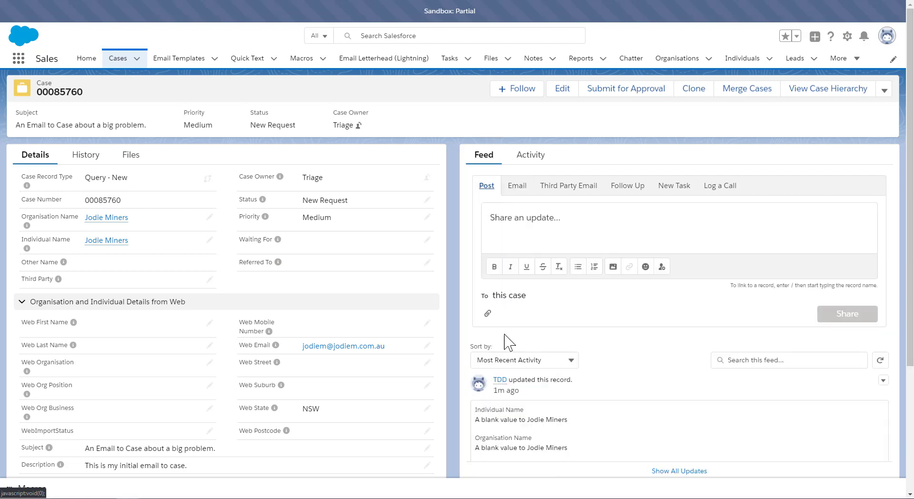
# Step: Examine the feed sort options and scroll through the updated case record
pyautogui.scroll(-3, 533, 248)
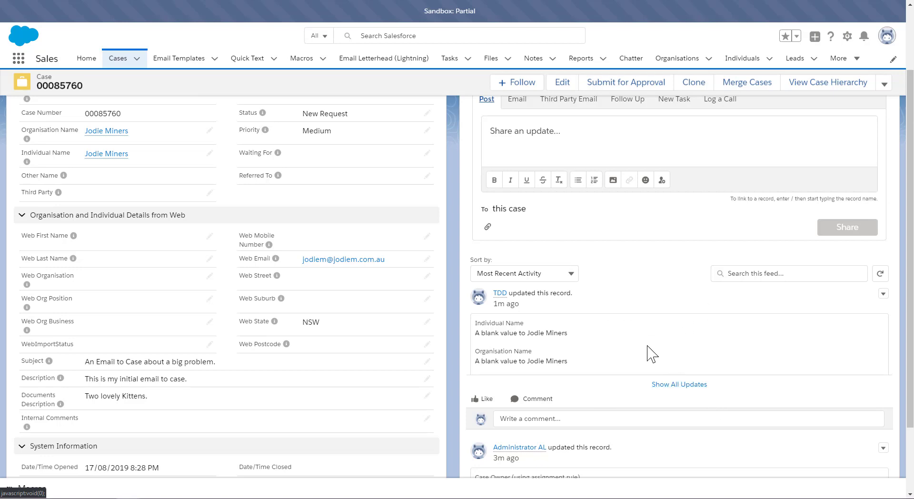
pyautogui.click(555, 274)
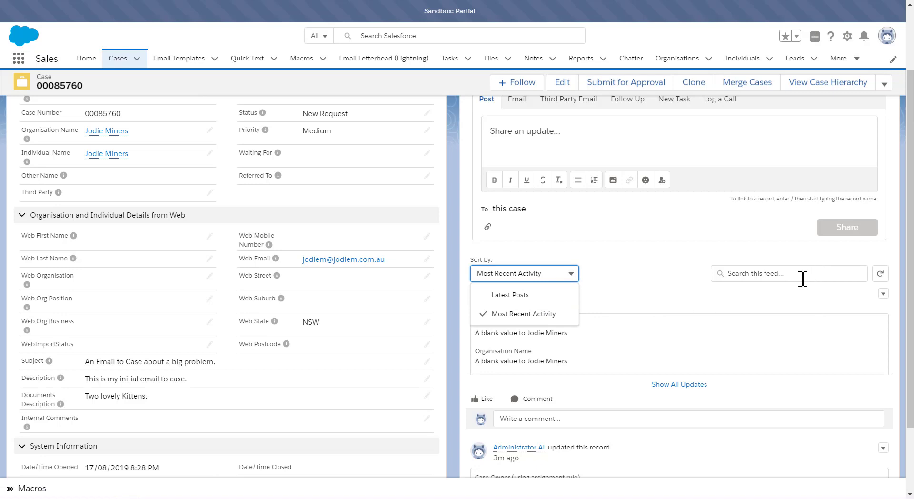
pyautogui.click(661, 285)
pyautogui.scroll(2, 667, 286)
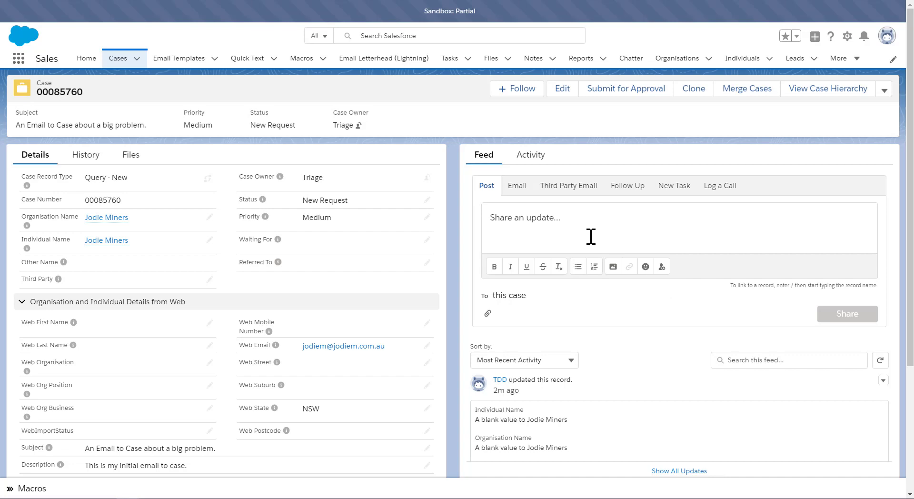
pyautogui.scroll(-4, 225, 238)
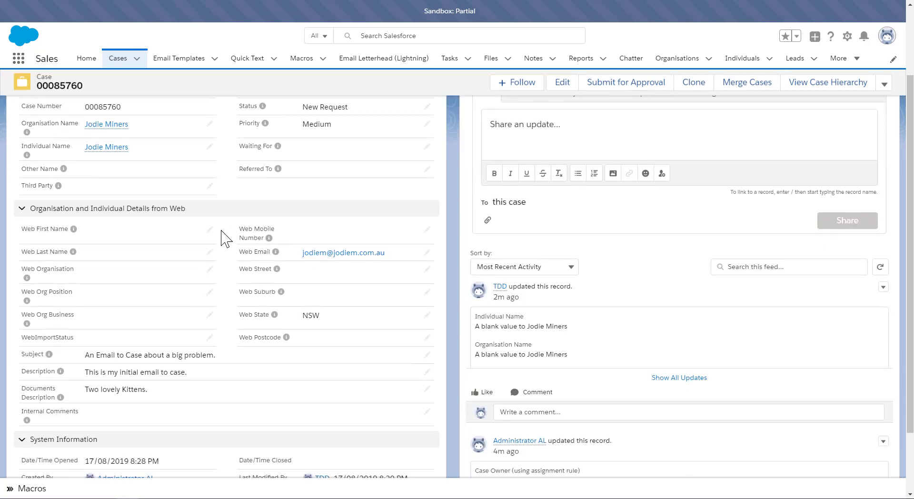
pyautogui.scroll(4, 225, 238)
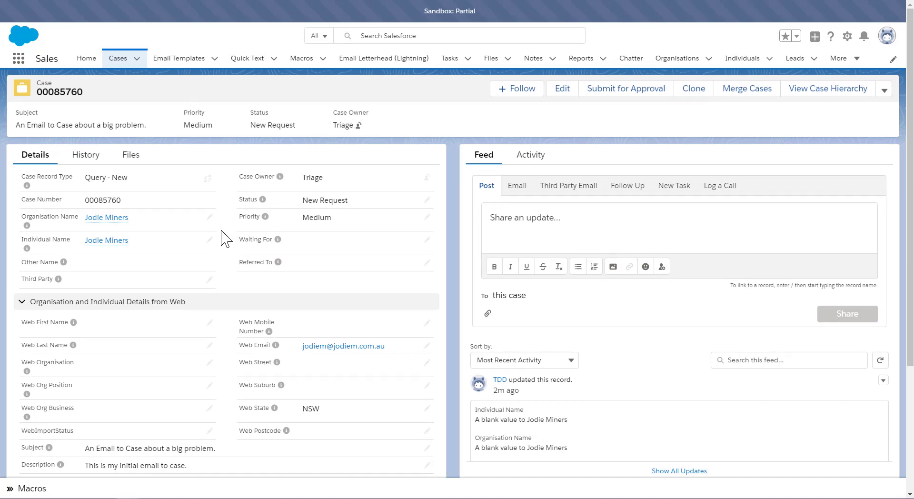
pyautogui.scroll(-4, 225, 238)
pyautogui.scroll(4, 225, 238)
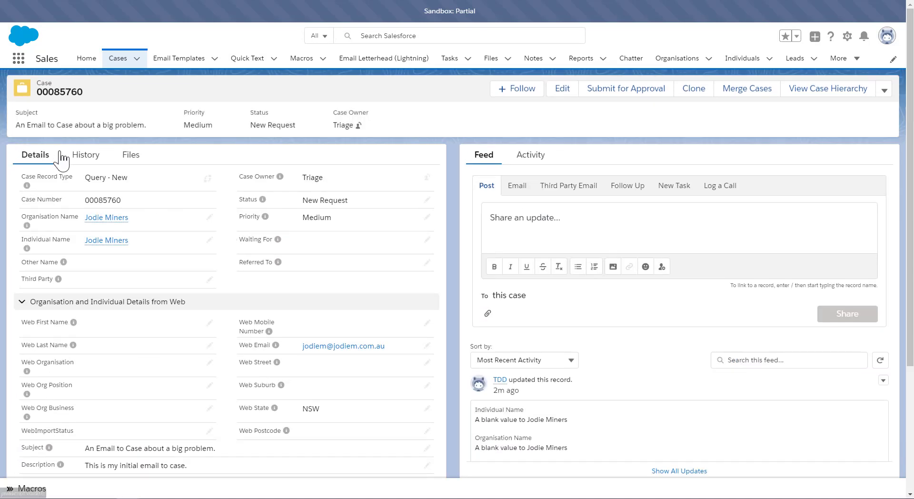
# Step: Review the case's History and Files tabs, then return to the case Details
pyautogui.click(98, 168)
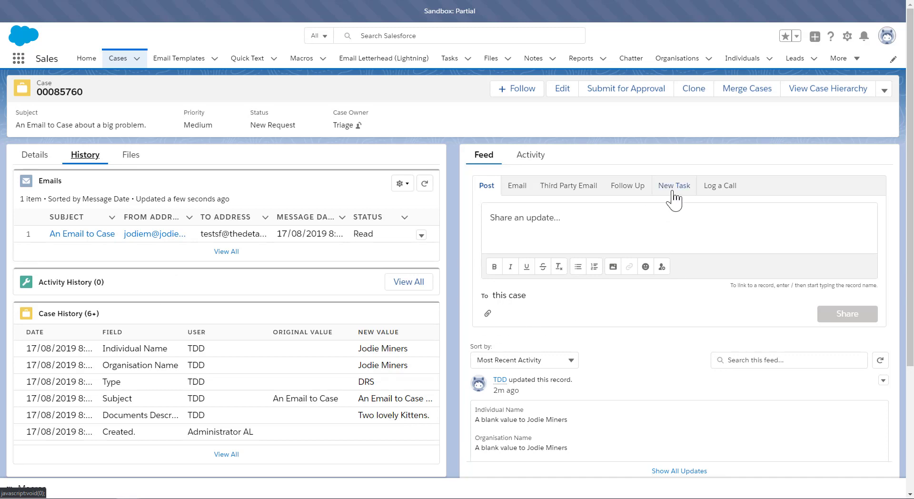
pyautogui.scroll(-1, 273, 285)
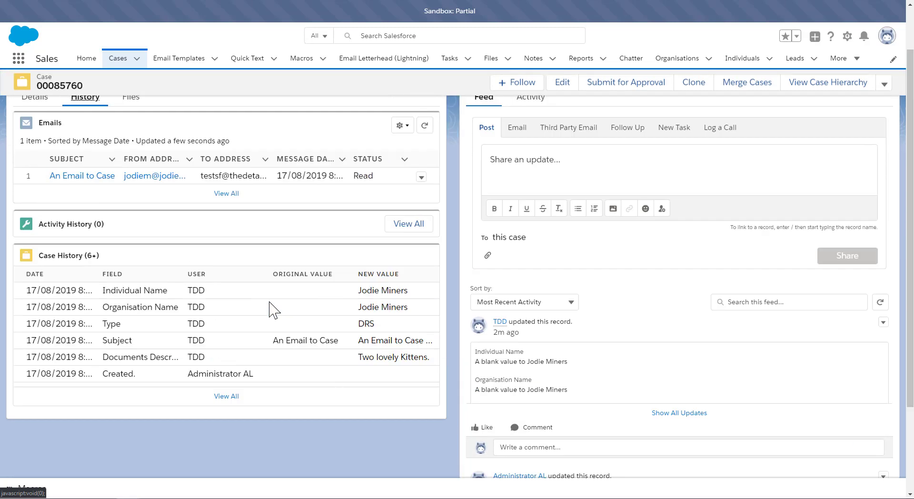
pyautogui.scroll(1, 273, 310)
pyautogui.click(128, 156)
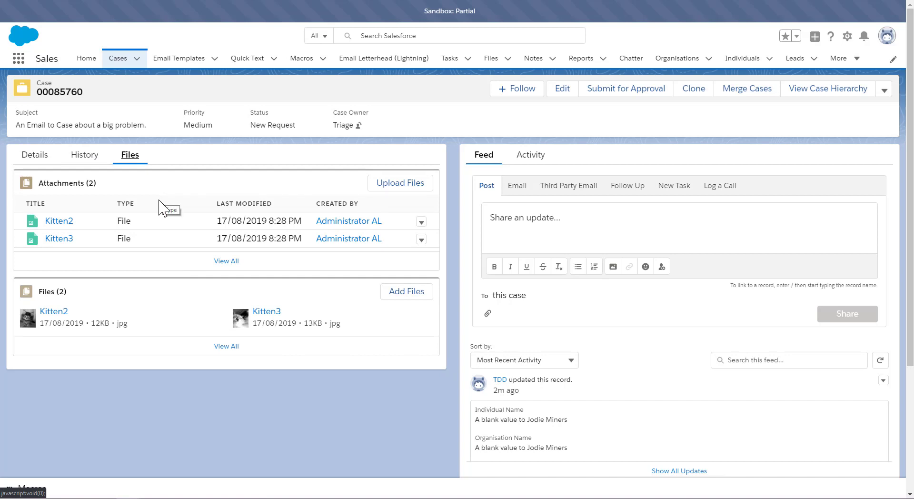
pyautogui.click(97, 155)
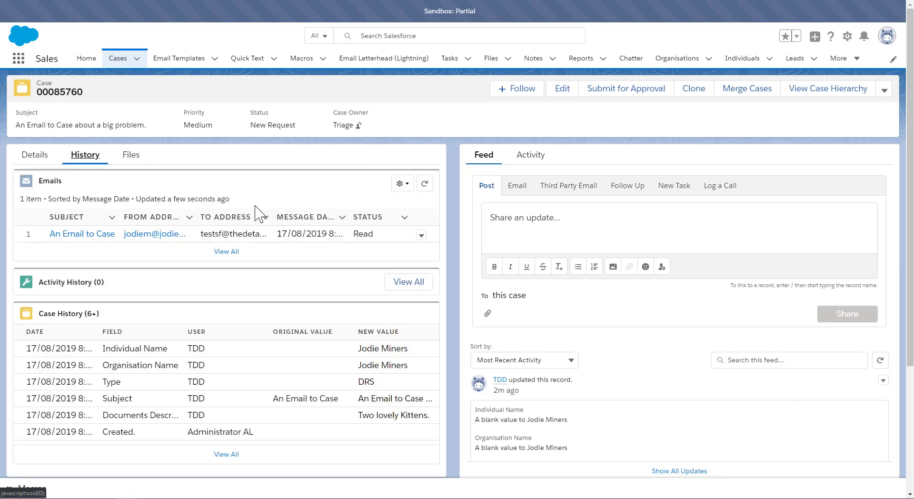
pyautogui.click(26, 160)
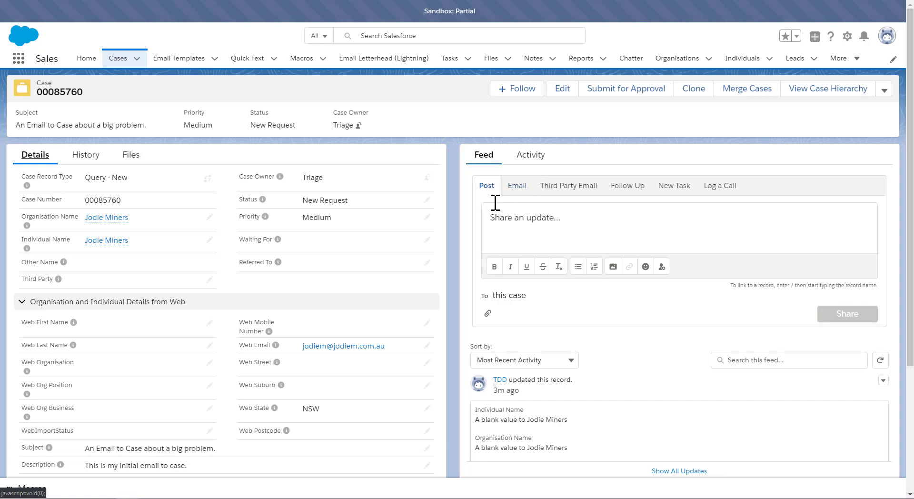
# Step: Send an email reply from the case feed: "This is a reply to your email. We will now send your case to the Third Party.", signed with the contact's name
pyautogui.click(519, 190)
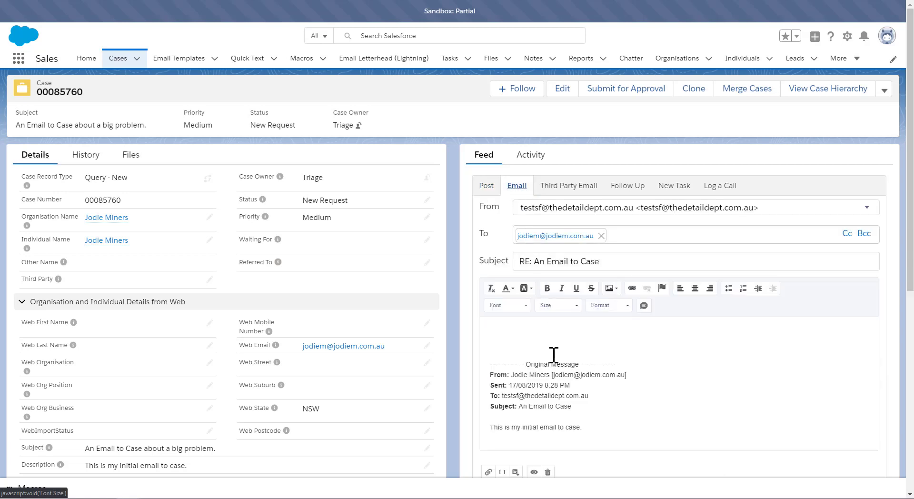
pyautogui.click(538, 339)
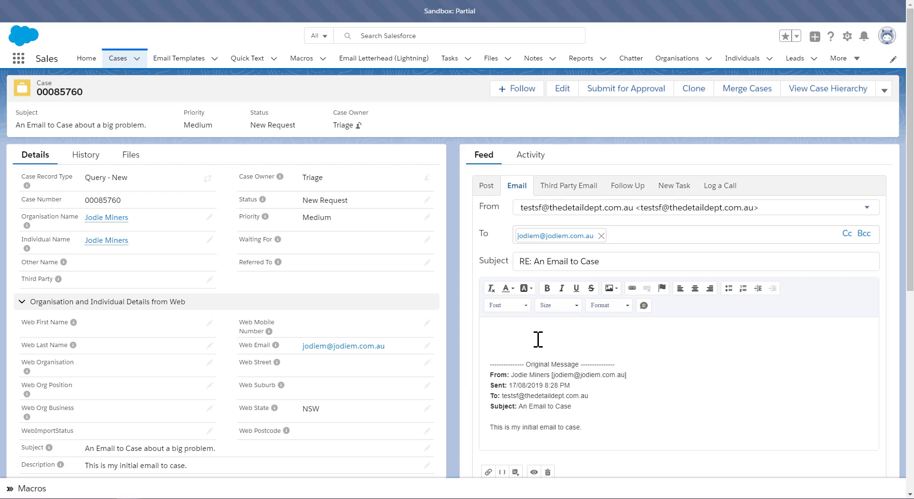
pyautogui.write('Thi')
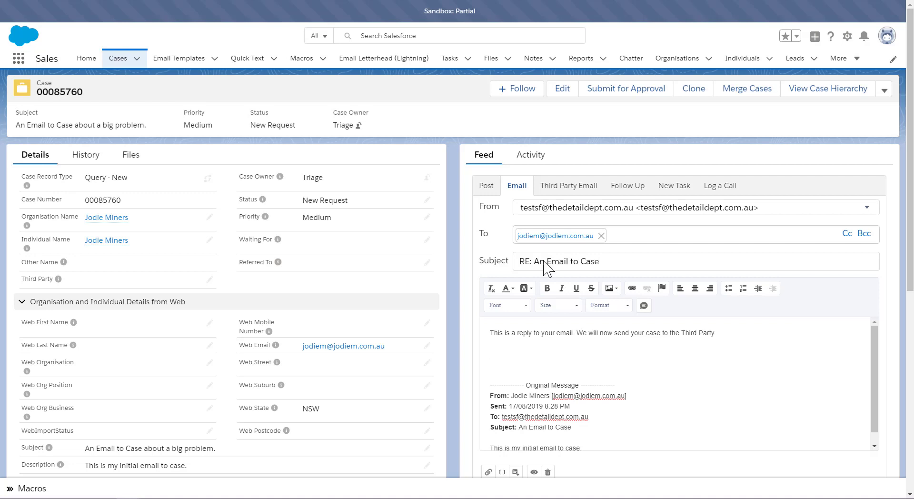
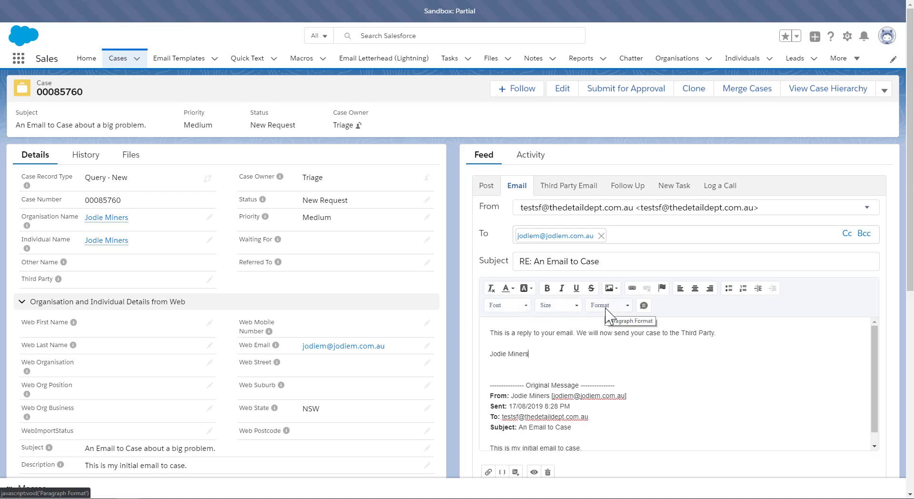
pyautogui.scroll(-3, 548, 419)
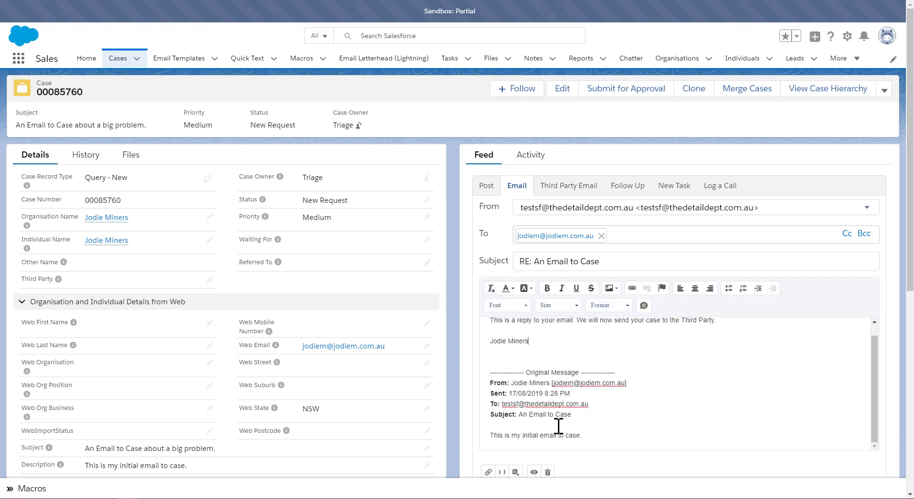
pyautogui.click(835, 403)
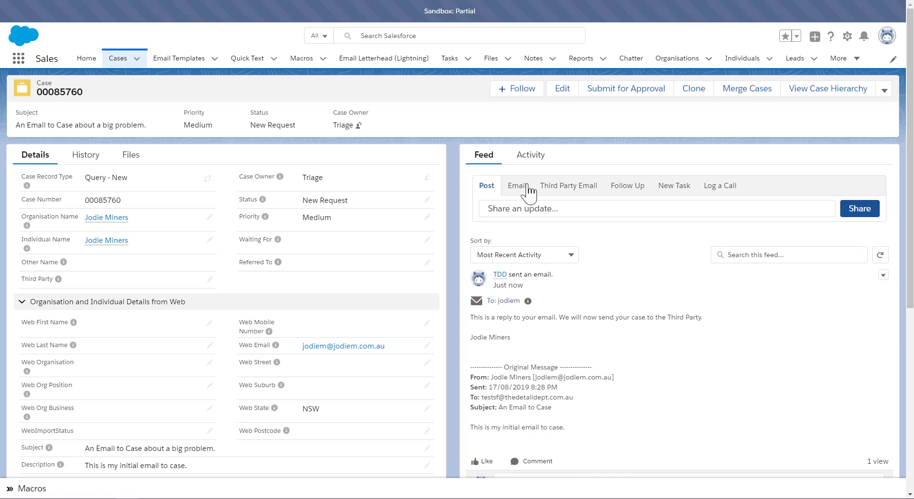
# Step: Open the case's full email list from History and return to the case
pyautogui.click(78, 160)
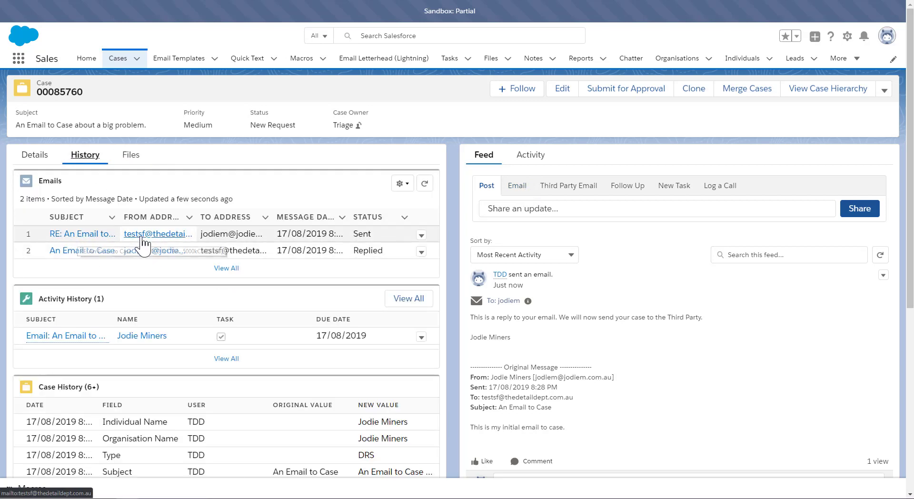
pyautogui.click(222, 270)
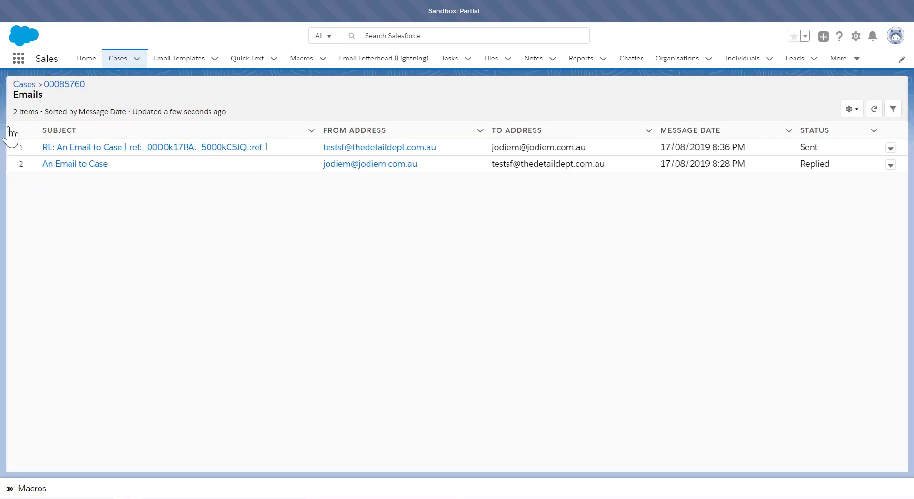
pyautogui.click(62, 84)
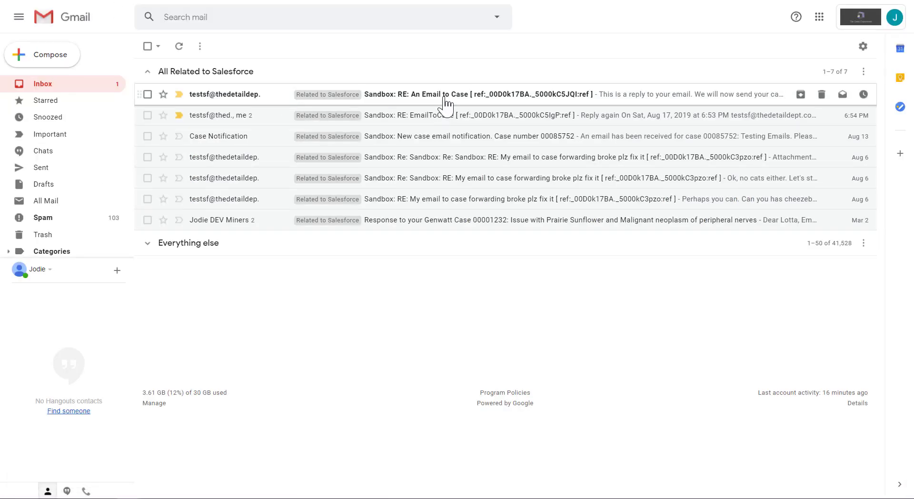
# Step: Switch to Gmail and send a reply to the case email saying "Now I'm going to reply to the email." with Kitten800600.jpg attached
pyautogui.click(441, 98)
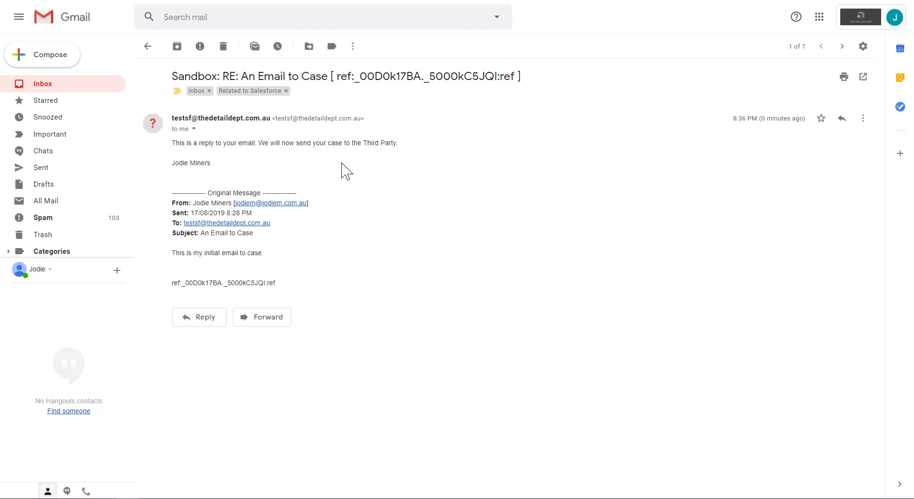
pyautogui.moveTo(331, 77); pyautogui.dragTo(538, 82)
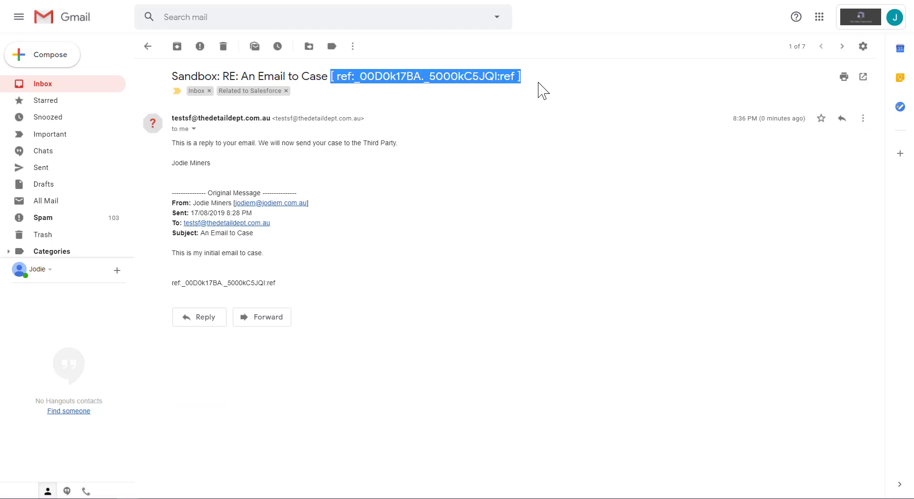
pyautogui.click(177, 286)
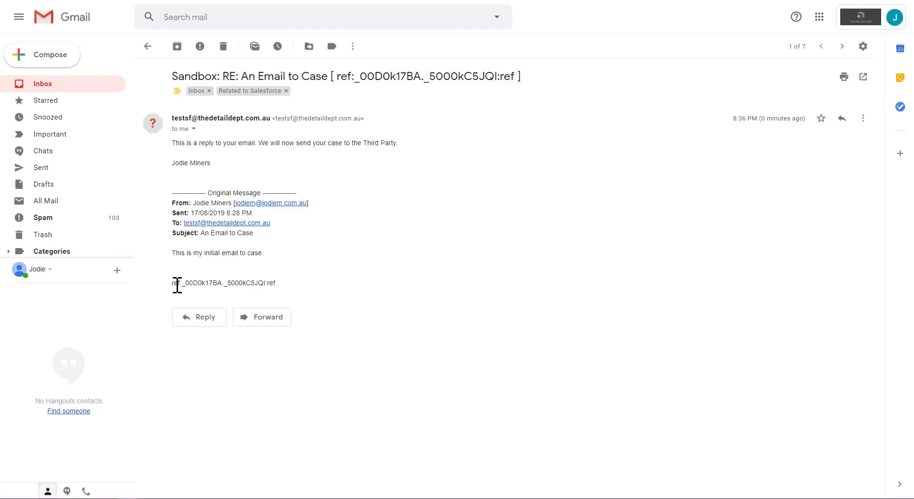
pyautogui.tripleClick(177, 285)
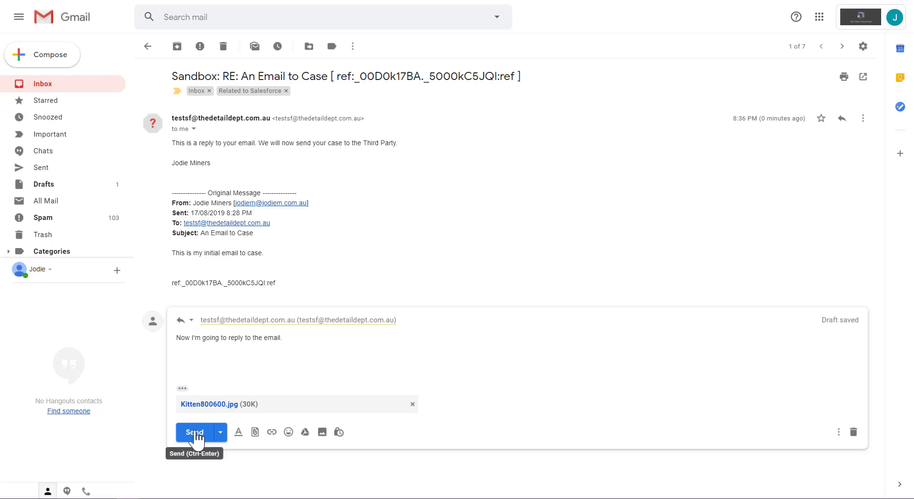
pyautogui.click(196, 433)
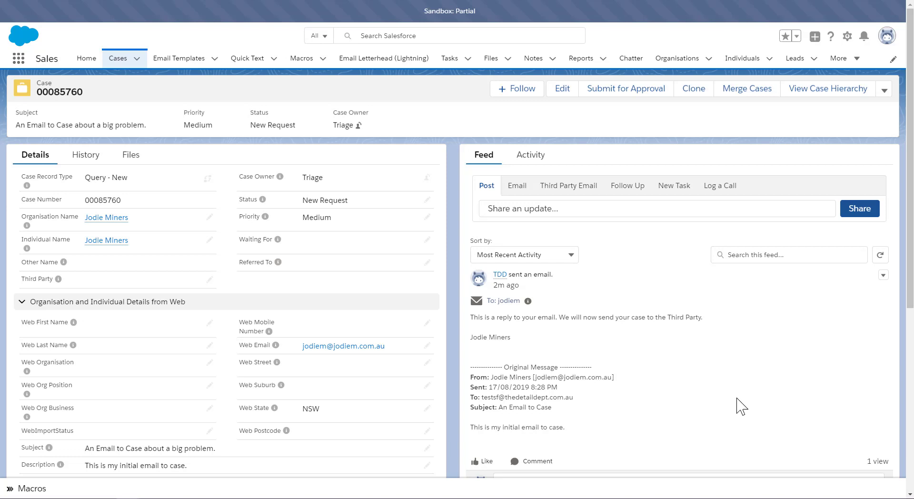
# Step: Open the new inbound reply from the case's full email list, then go back to the case record
pyautogui.click(86, 156)
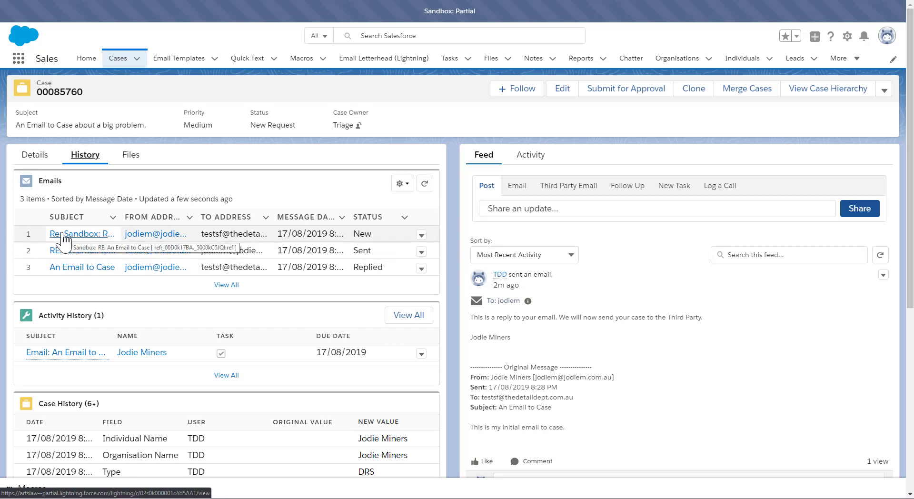
pyautogui.click(228, 285)
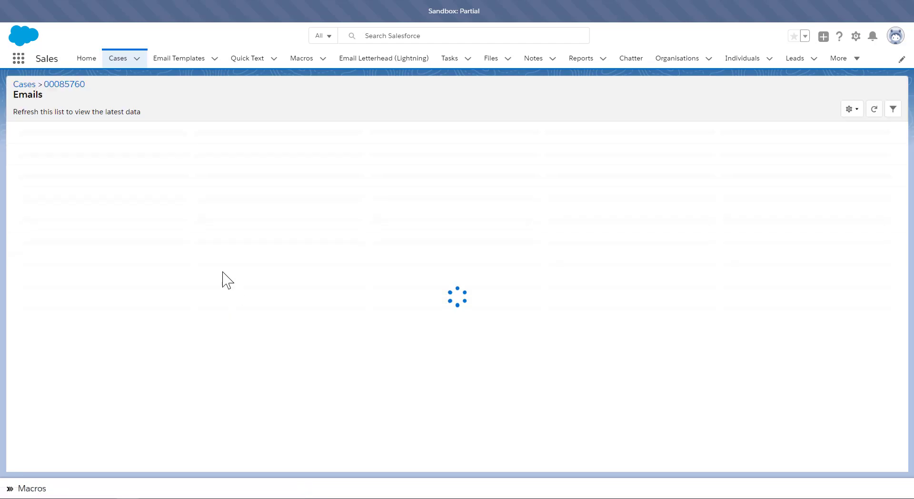
pyautogui.click(76, 149)
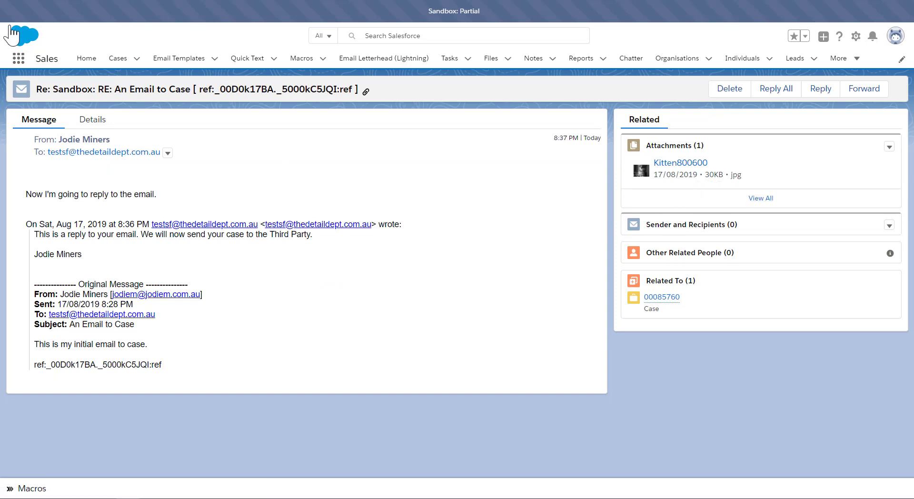
pyautogui.hotkey('alt', 'Left')
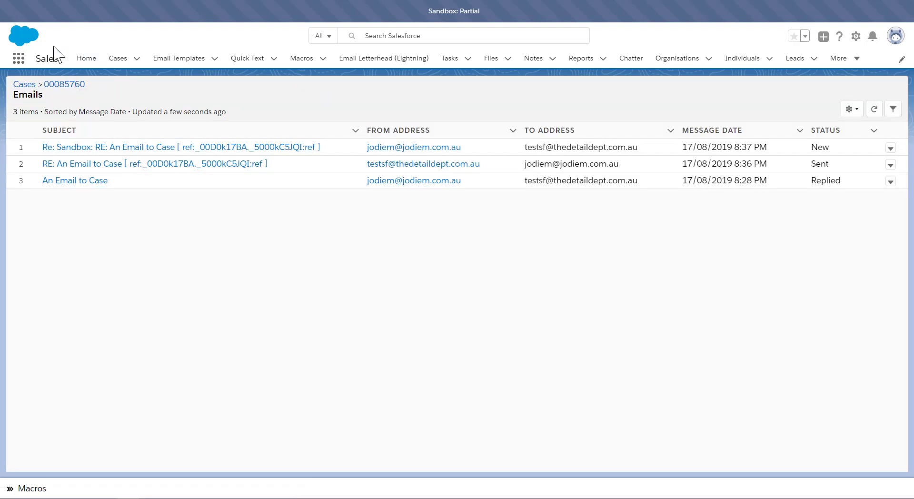
pyautogui.click(55, 88)
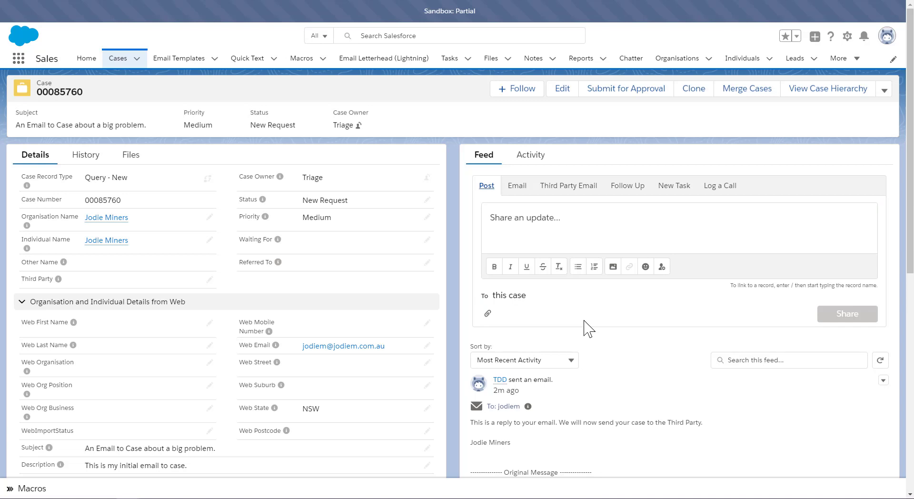
# Step: Open the case feed's email composer and scroll through the quoted message thread
pyautogui.click(517, 186)
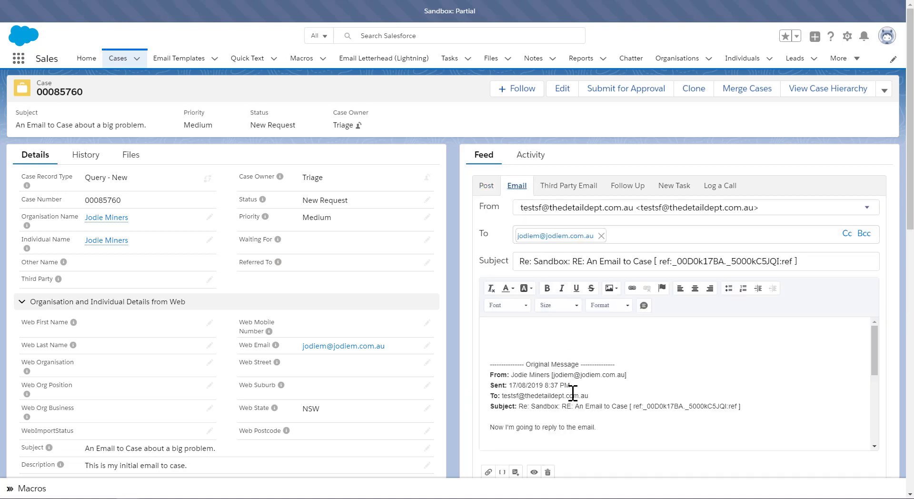
pyautogui.scroll(-10, 573, 391)
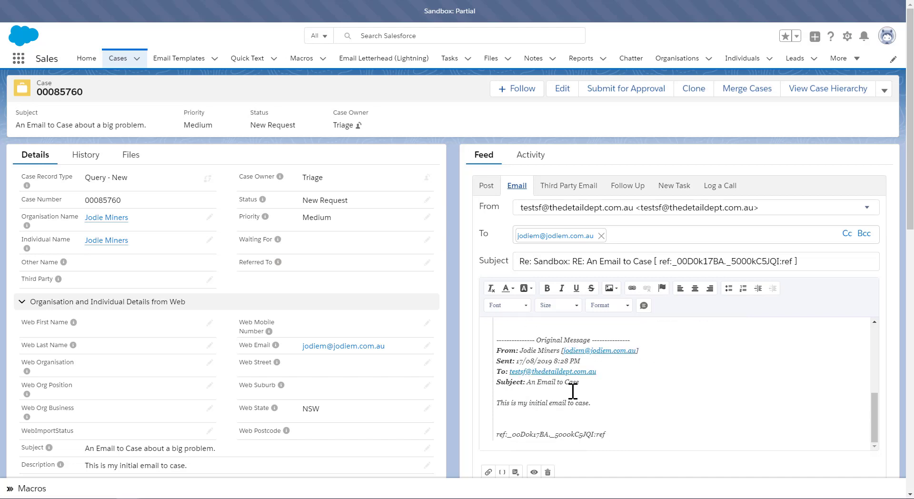
pyautogui.scroll(3, 573, 390)
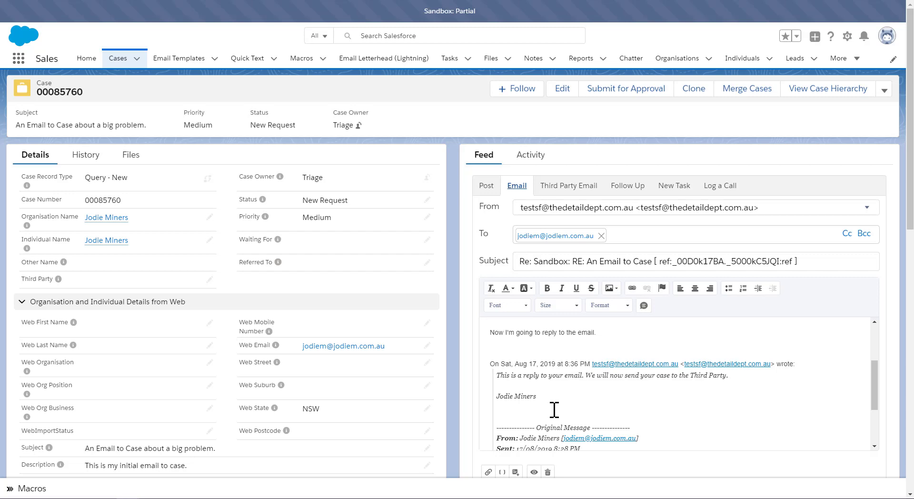
pyautogui.scroll(-6, 555, 409)
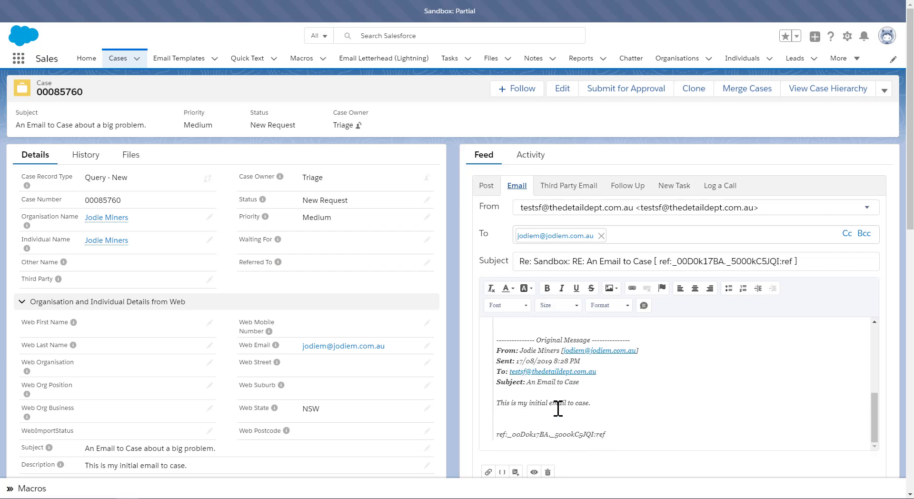
pyautogui.scroll(4, 558, 408)
pyautogui.scroll(5, 559, 402)
pyautogui.scroll(1, 560, 400)
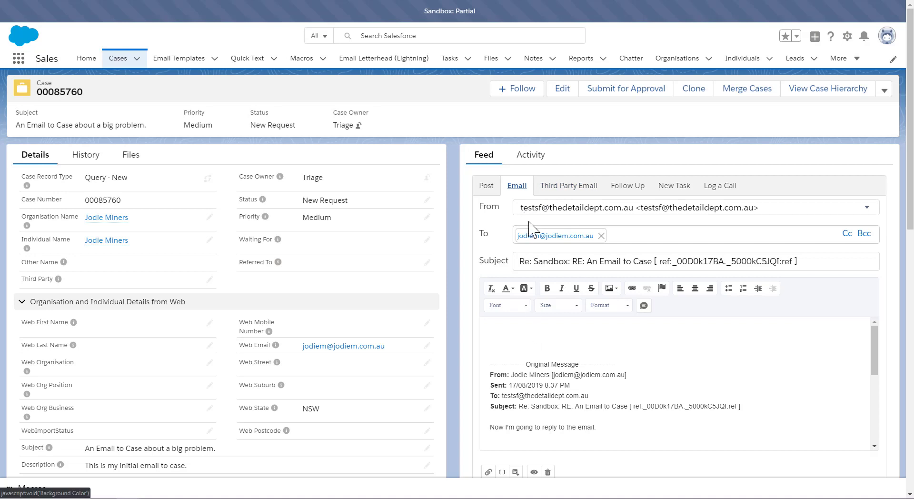
pyautogui.click(537, 334)
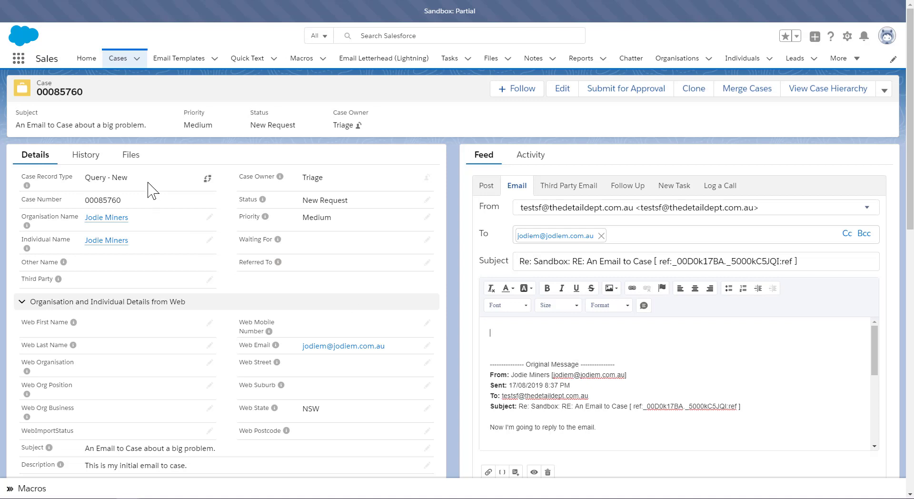
# Step: Open the latest inbound reply email from the case's History emails list and highlight its quoted thread
pyautogui.click(85, 160)
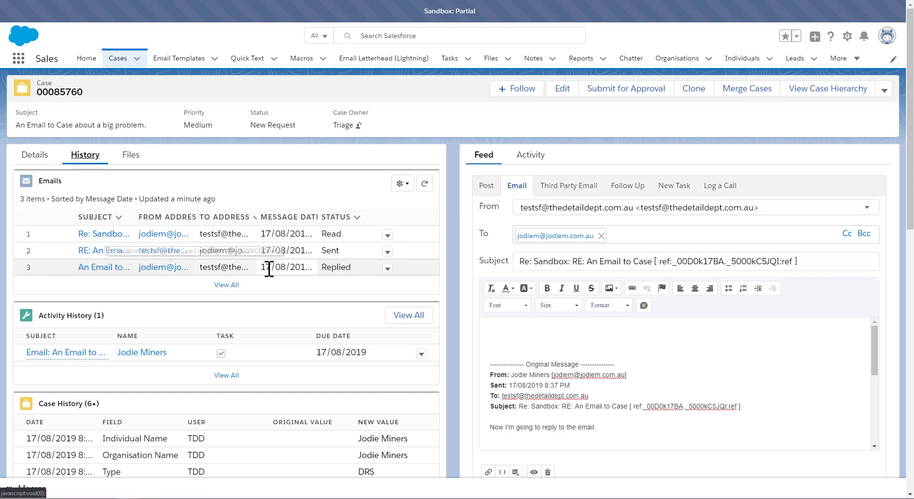
pyautogui.click(115, 234)
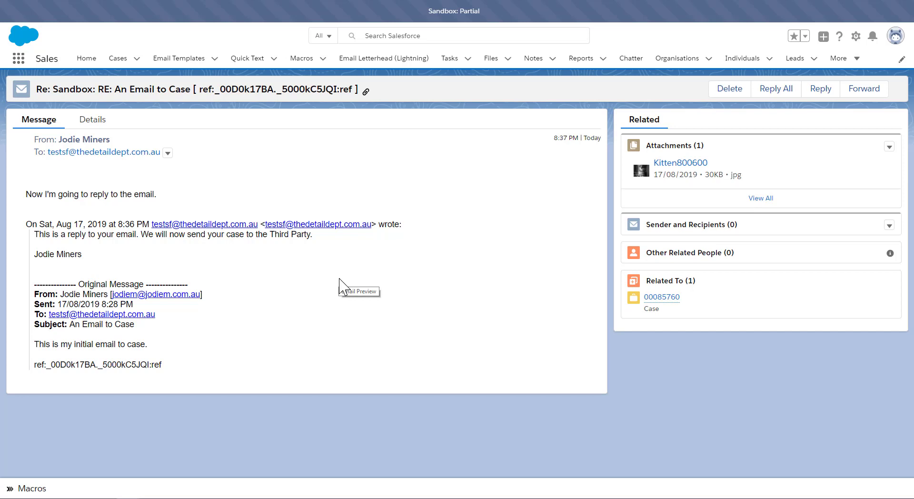
pyautogui.tripleClick(36, 234)
pyautogui.keyDown('shift'); pyautogui.click(257, 400); pyautogui.keyUp('shift')
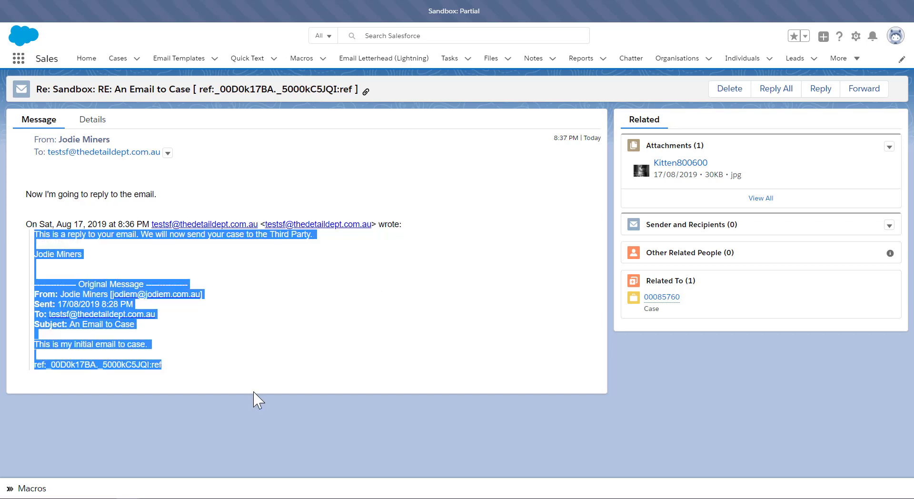
pyautogui.click(222, 259)
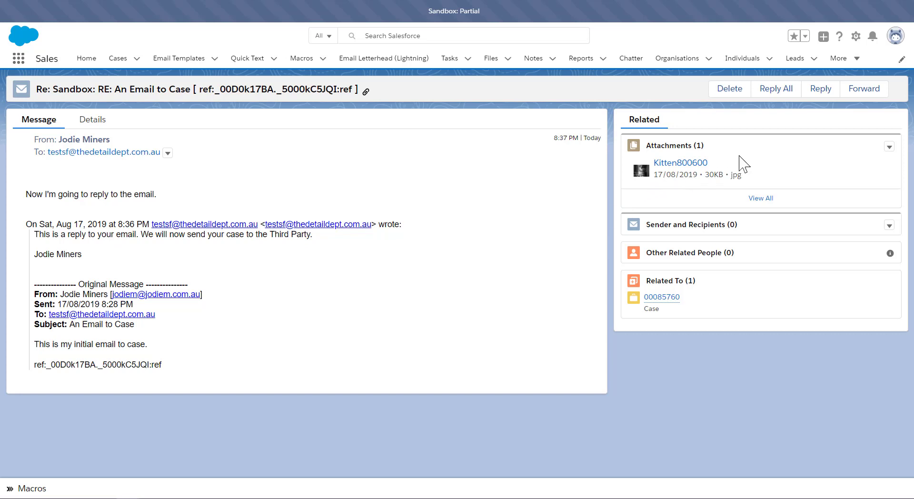
# Step: Start a reply to the email and enter "ghfghfhg" in the body
pyautogui.click(826, 91)
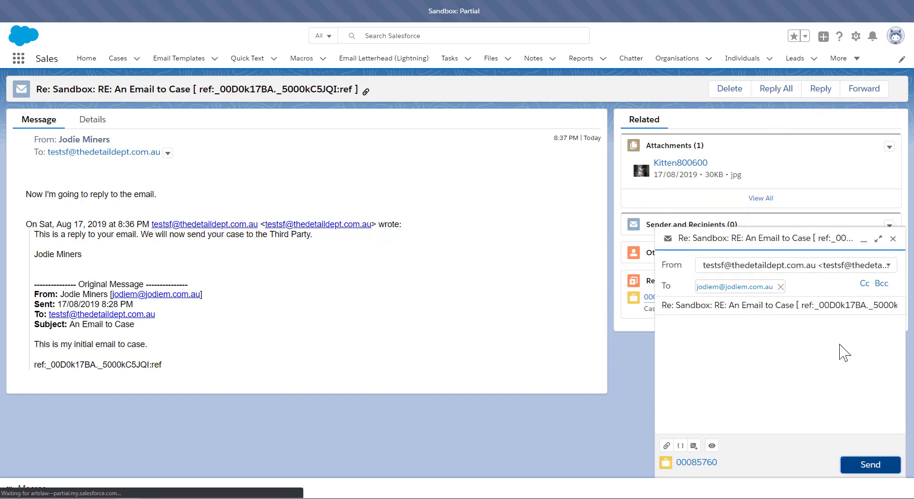
pyautogui.click(773, 374)
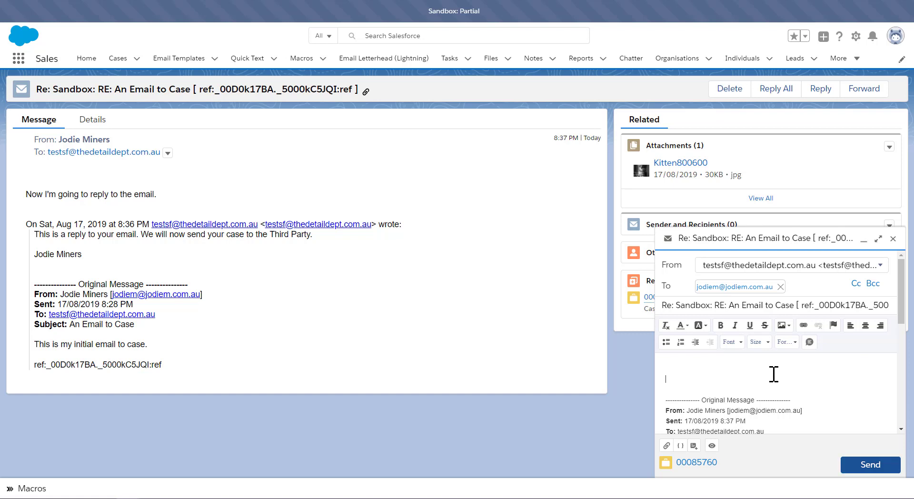
pyautogui.write('ghfghfhg')
# Step: Toggle the reply composer between maximized and minimized views
pyautogui.click(879, 239)
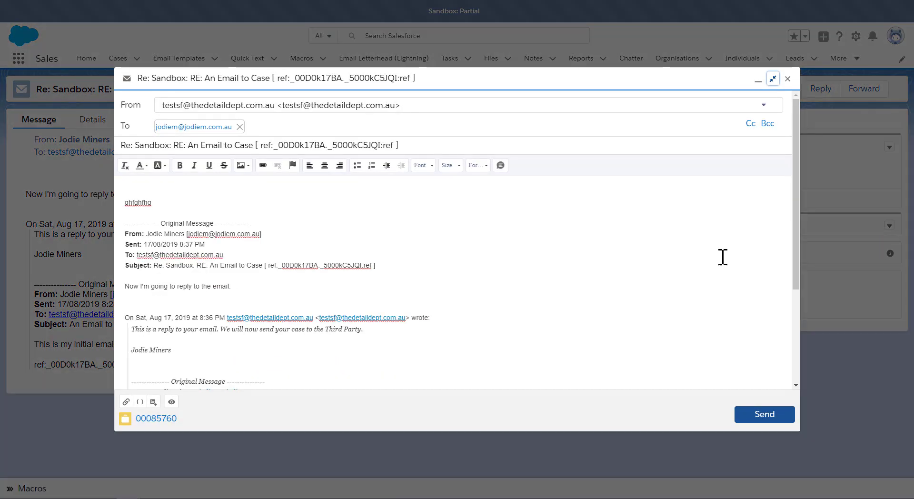
pyautogui.click(758, 82)
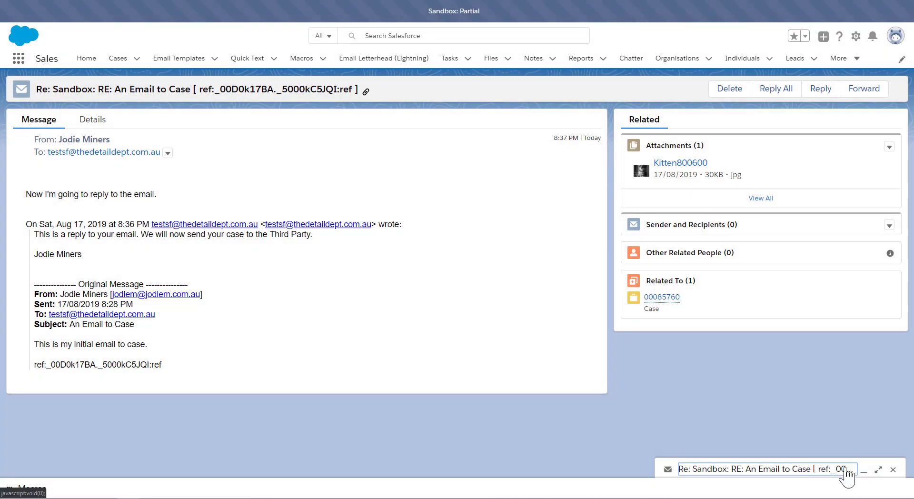
pyautogui.click(864, 471)
pyautogui.click(877, 240)
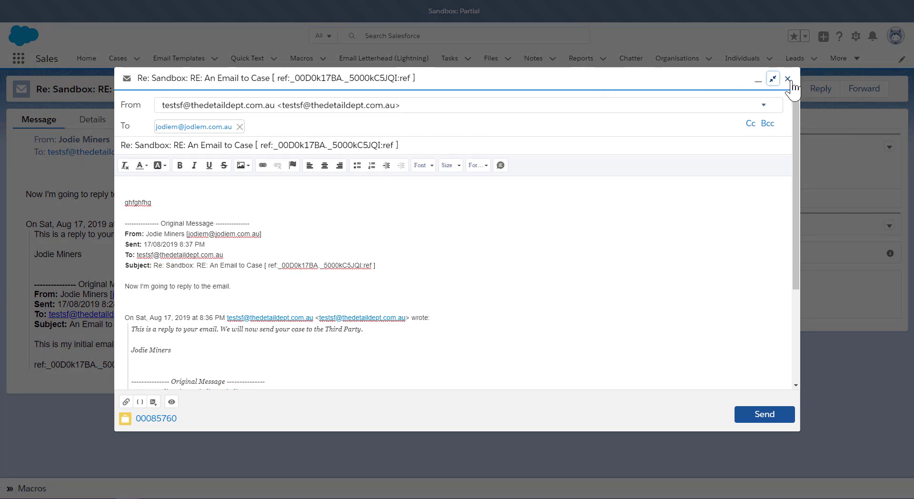
pyautogui.click(772, 79)
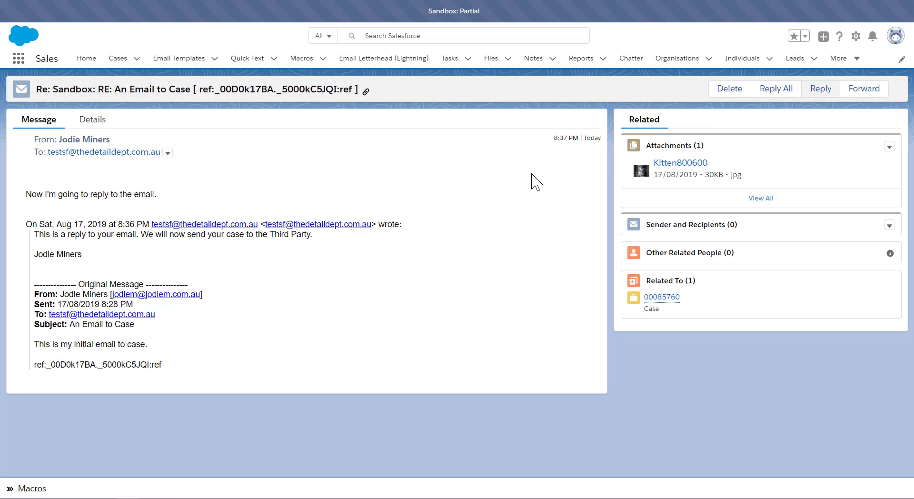
# Step: Open case 00085760 from the Sales Console case list and show its feed's Post publisher
pyautogui.click(662, 298)
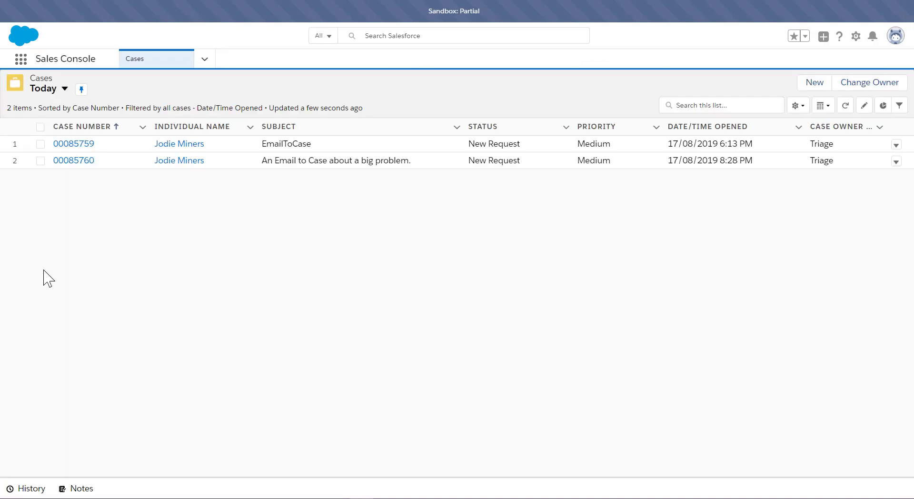
pyautogui.click(64, 161)
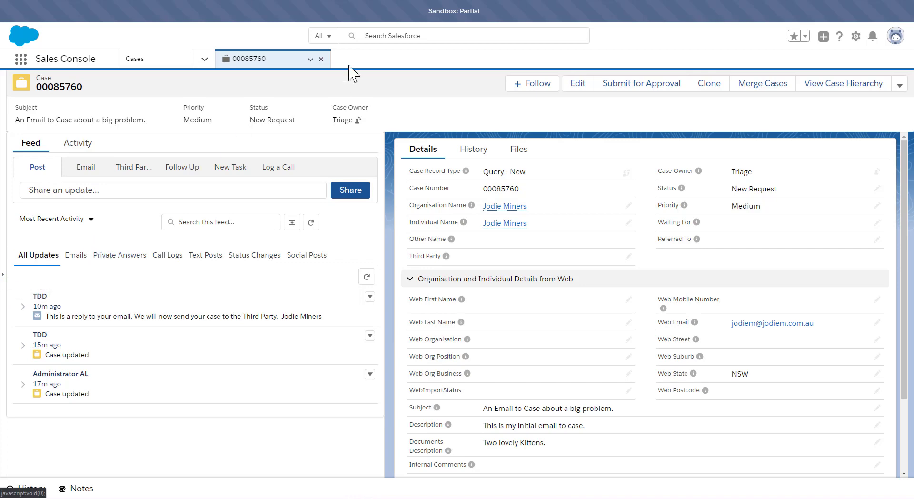
pyautogui.click(2, 276)
pyautogui.click(212, 274)
pyautogui.click(92, 171)
pyautogui.click(38, 169)
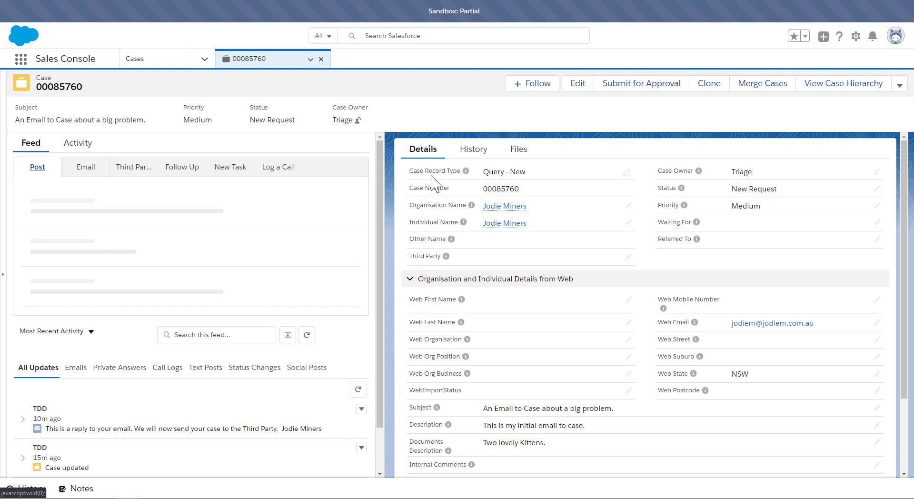
# Step: Open the latest email from the case's History in a subtab and open the feed's email composer beside it
pyautogui.click(473, 151)
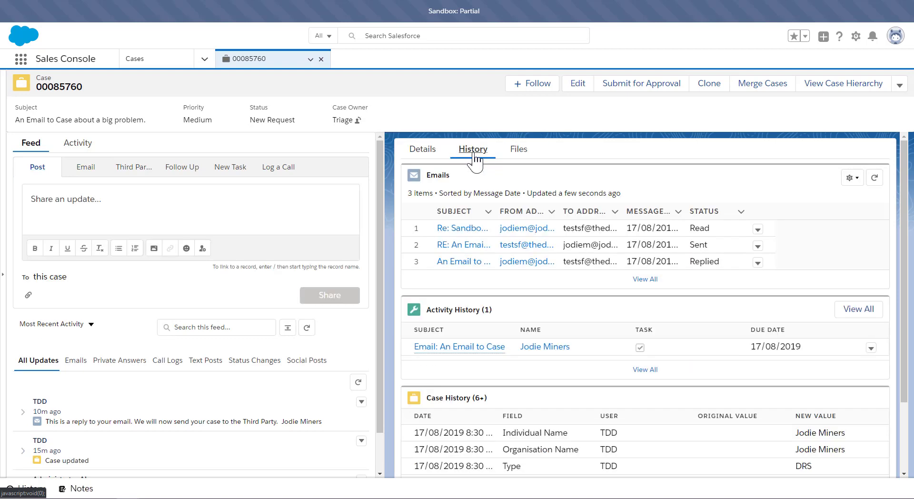
pyautogui.click(471, 230)
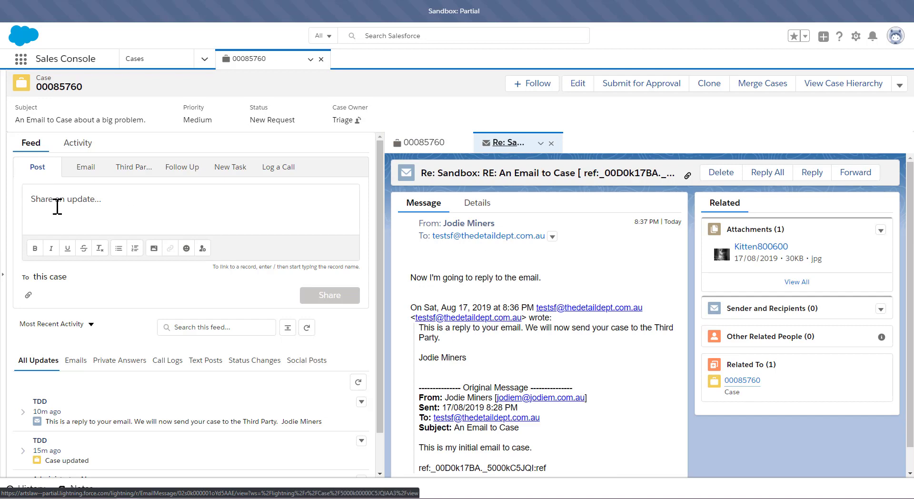
pyautogui.click(76, 173)
pyautogui.click(88, 321)
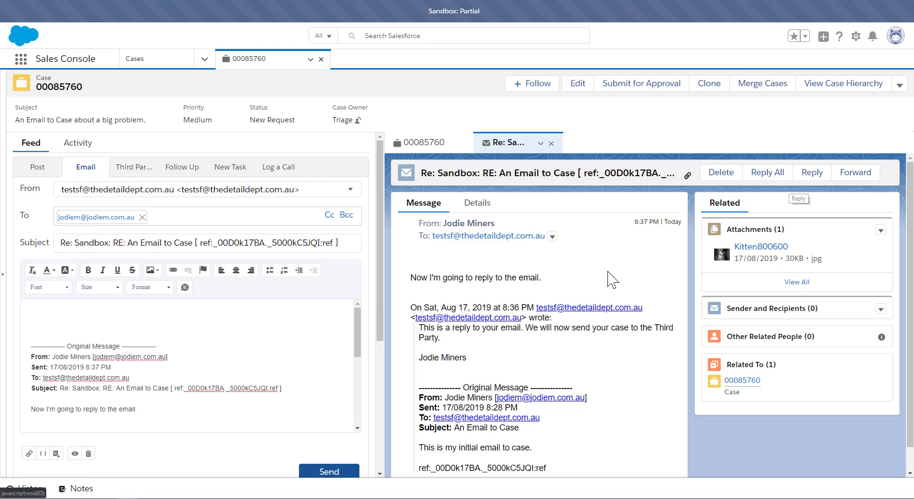
pyautogui.click(812, 172)
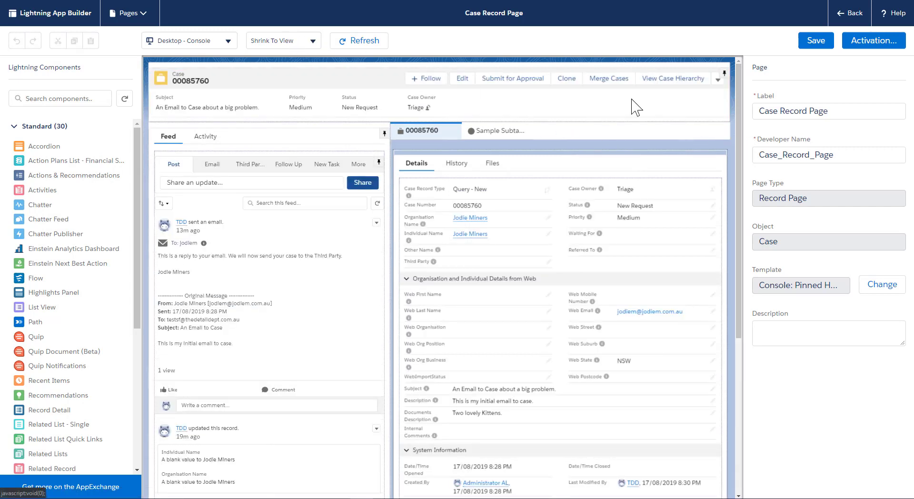
# Step: Change the Case Record Page template to Header and Two Equal Regions
pyautogui.click(883, 286)
pyautogui.scroll(-1, 205, 276)
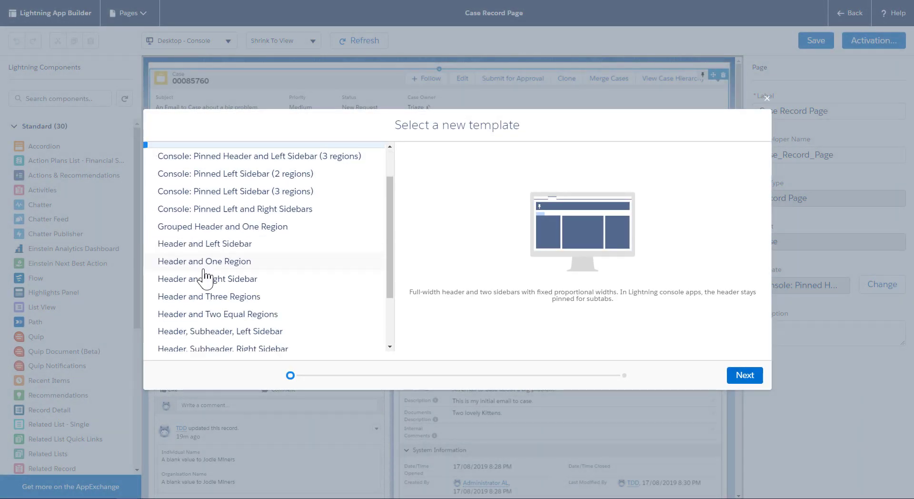
pyautogui.scroll(-1, 205, 276)
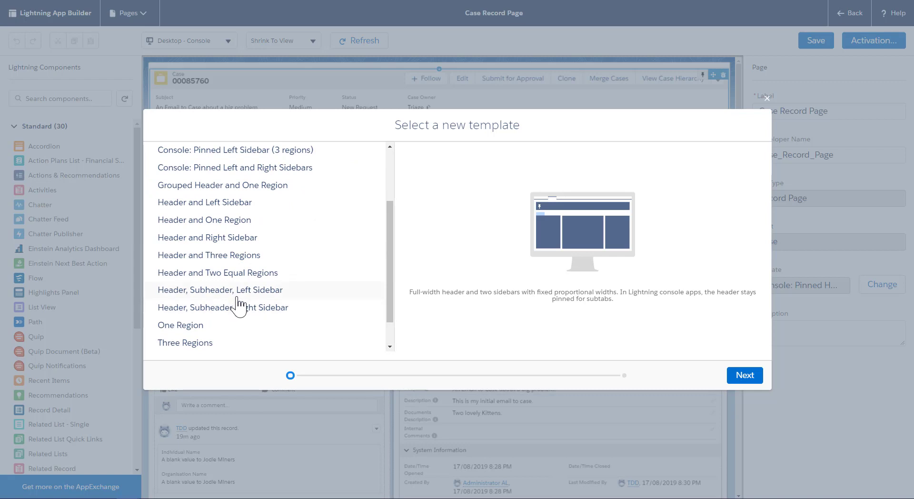
pyautogui.click(240, 276)
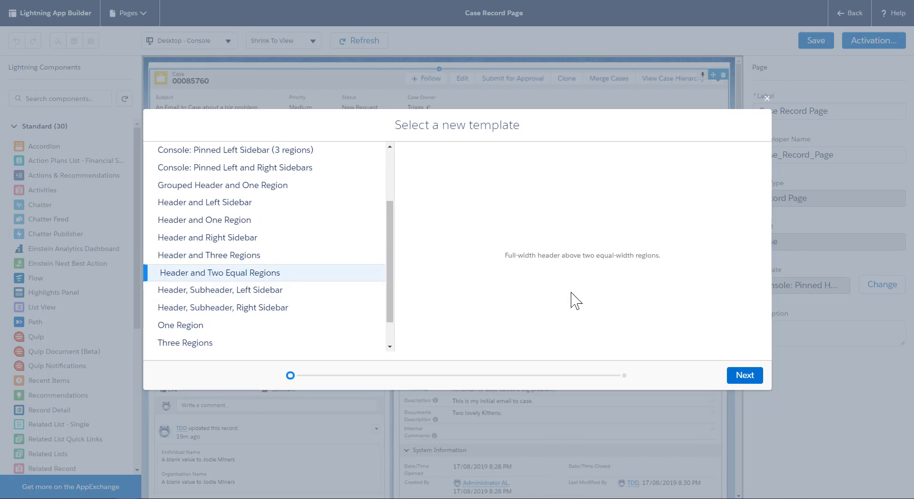
pyautogui.click(746, 375)
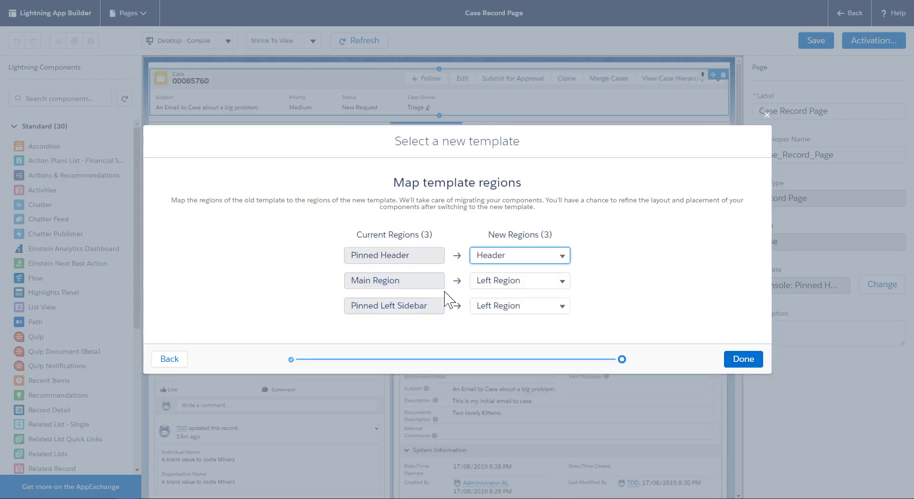
# Step: Map Main Region to Left Region and Pinned Left Sidebar to Right Region, finish, save the page and leave the builder
pyautogui.click(514, 281)
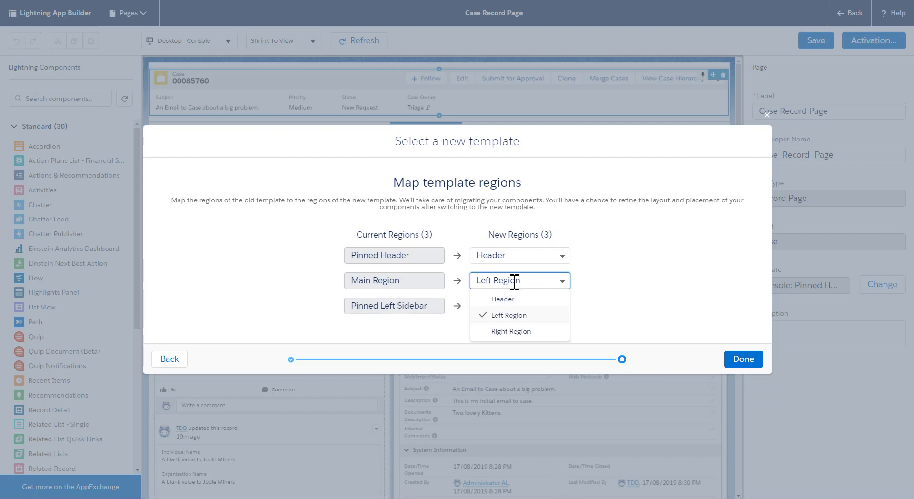
pyautogui.click(515, 331)
pyautogui.click(502, 306)
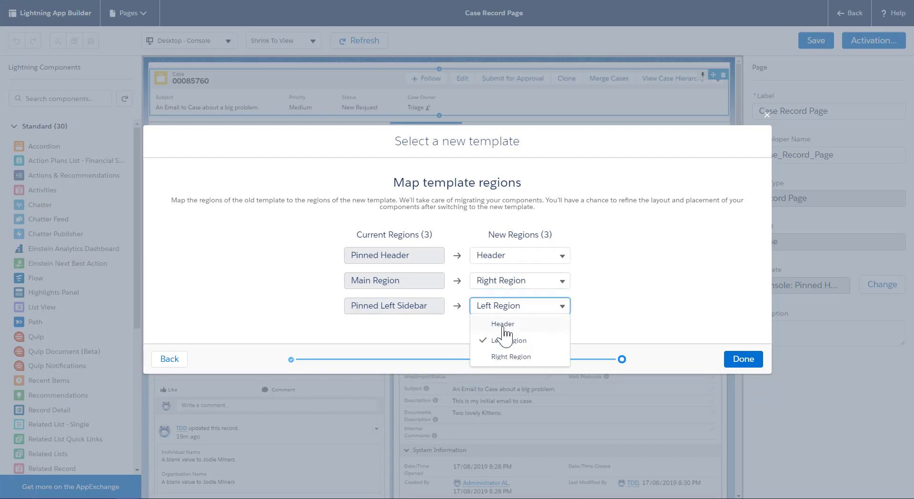
pyautogui.click(503, 358)
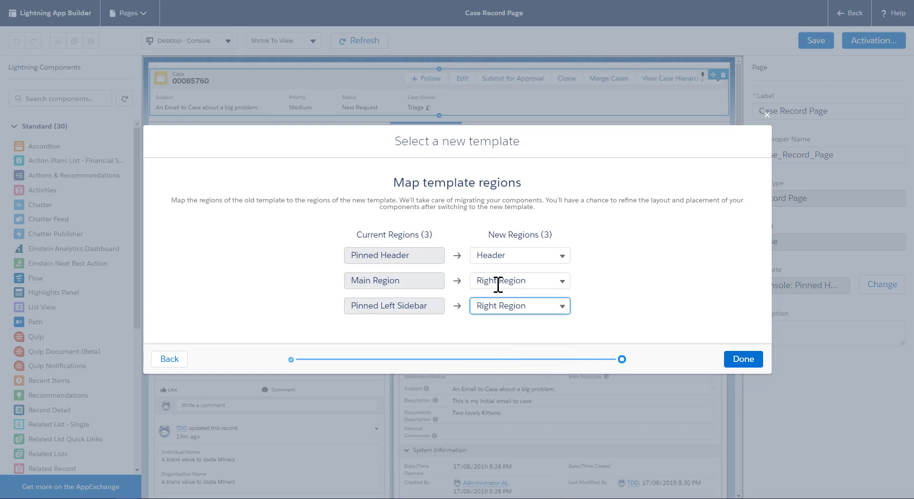
pyautogui.click(498, 284)
pyautogui.click(500, 312)
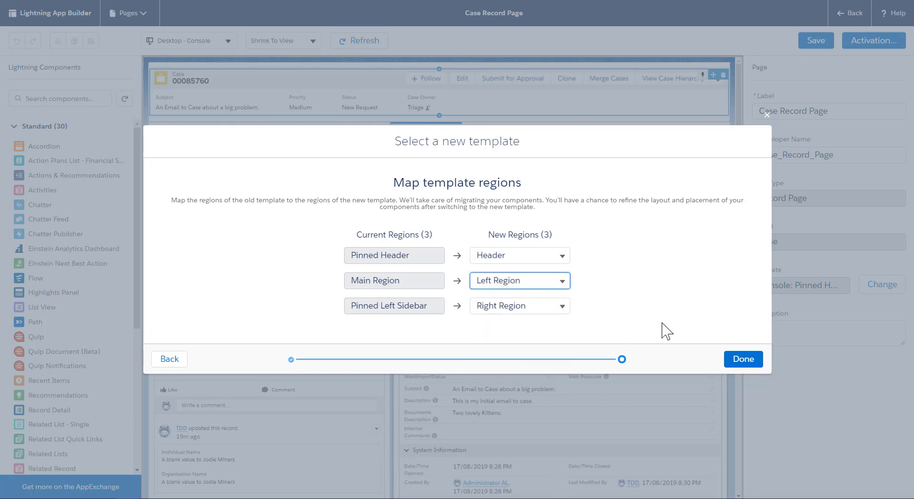
pyautogui.click(740, 363)
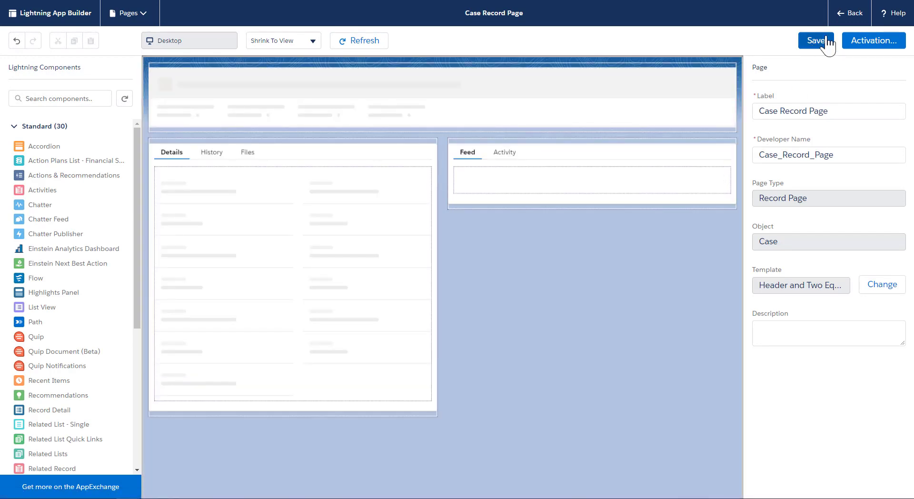
pyautogui.click(826, 43)
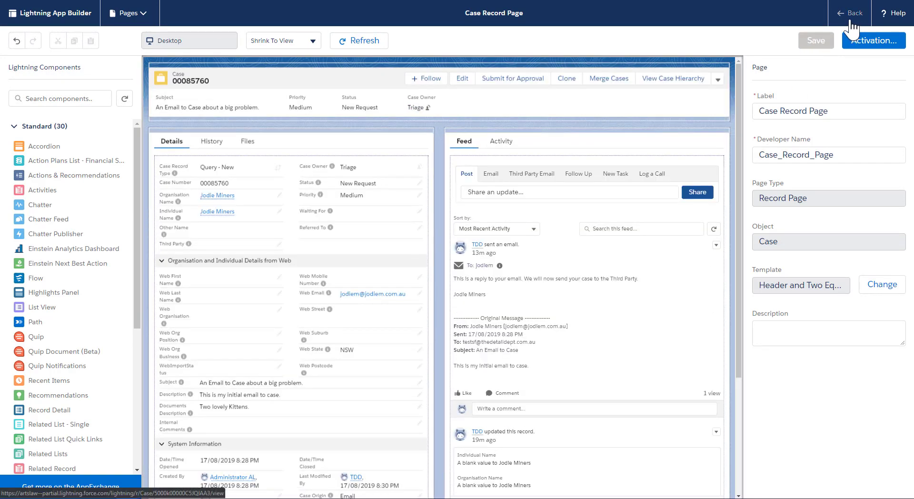
pyautogui.click(851, 22)
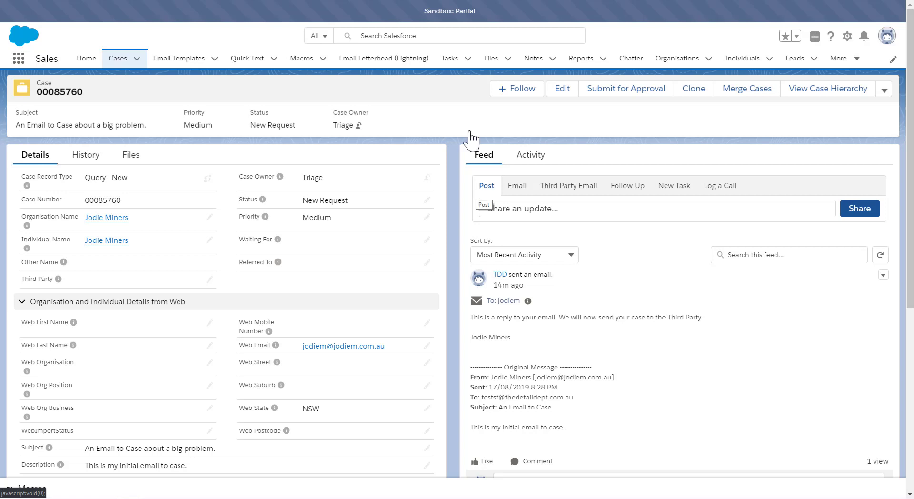
# Step: Switch between the Email and Third Party Email publishers in the case feed to compare them
pyautogui.click(517, 185)
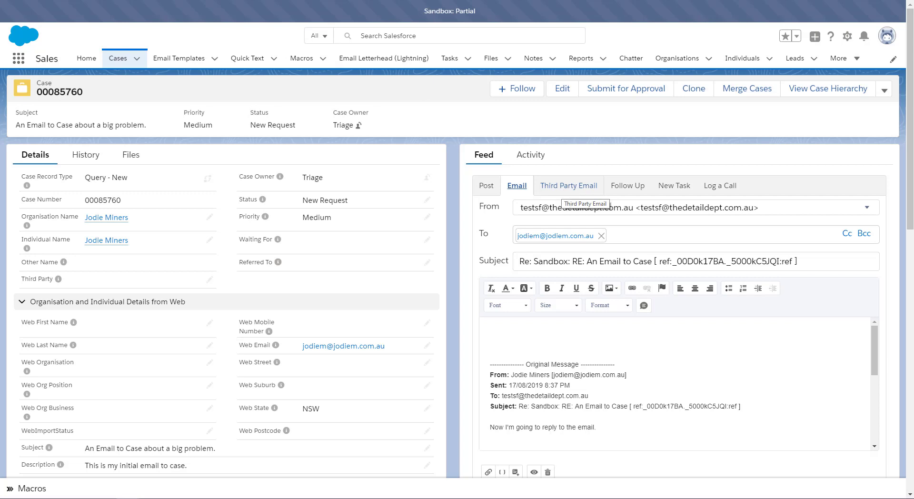
pyautogui.click(571, 190)
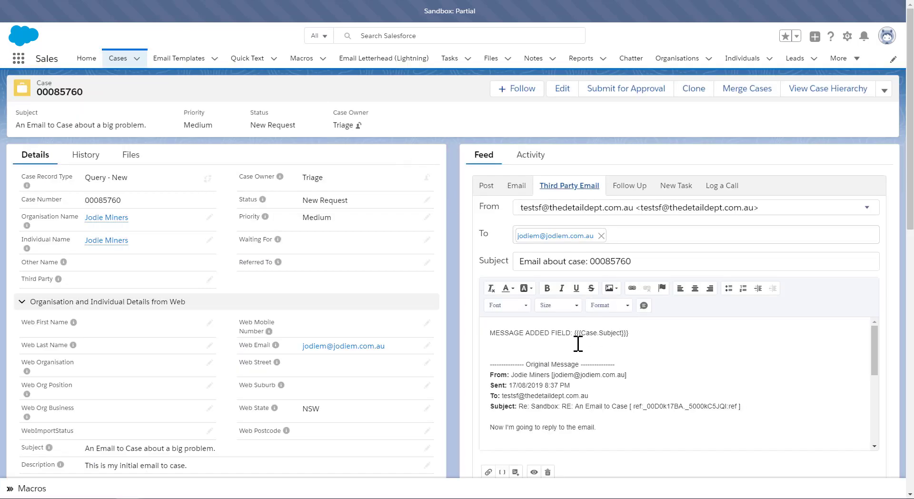
pyautogui.click(512, 189)
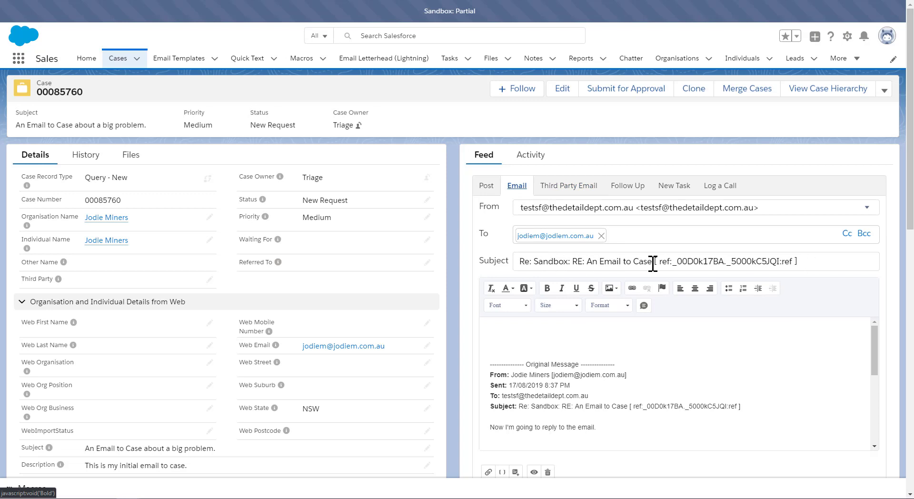
pyautogui.click(573, 188)
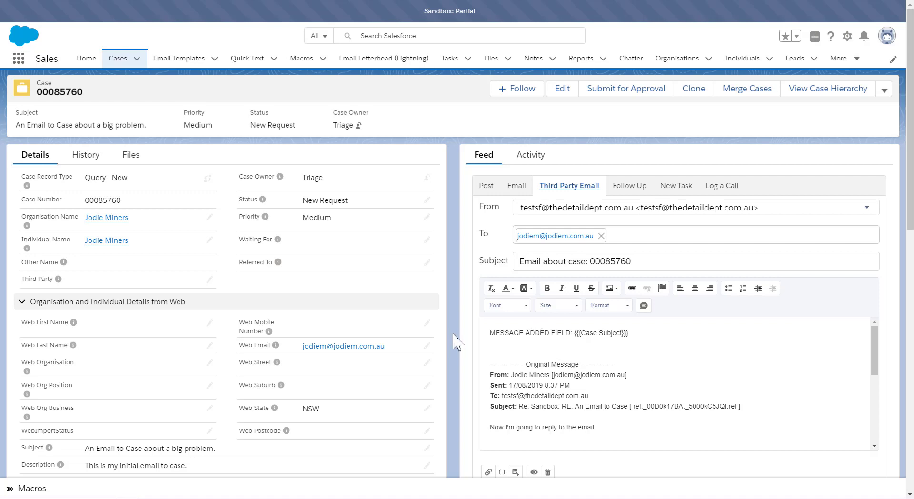
# Step: Select the {{{Case.Subject}}} merge field in the Third Party Email body and scroll through the quoted thread
pyautogui.moveTo(491, 334); pyautogui.dragTo(653, 335)
pyautogui.click(627, 333)
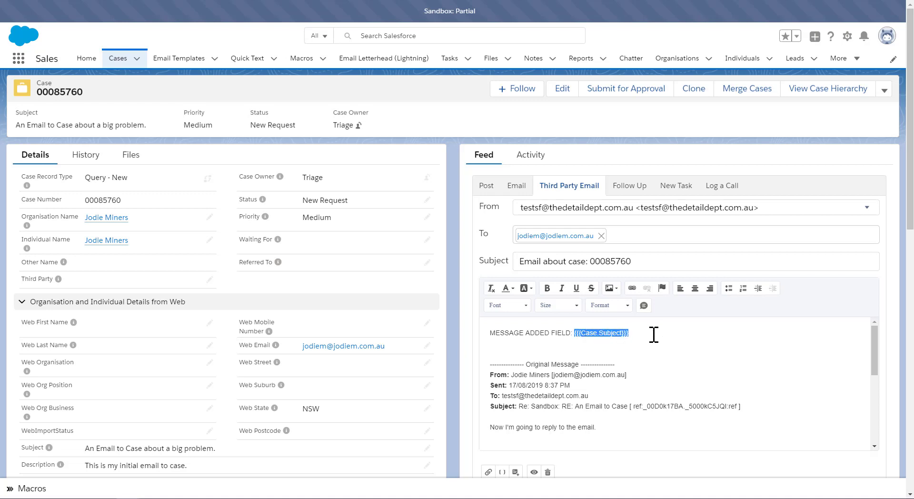
pyautogui.scroll(-2, 652, 332)
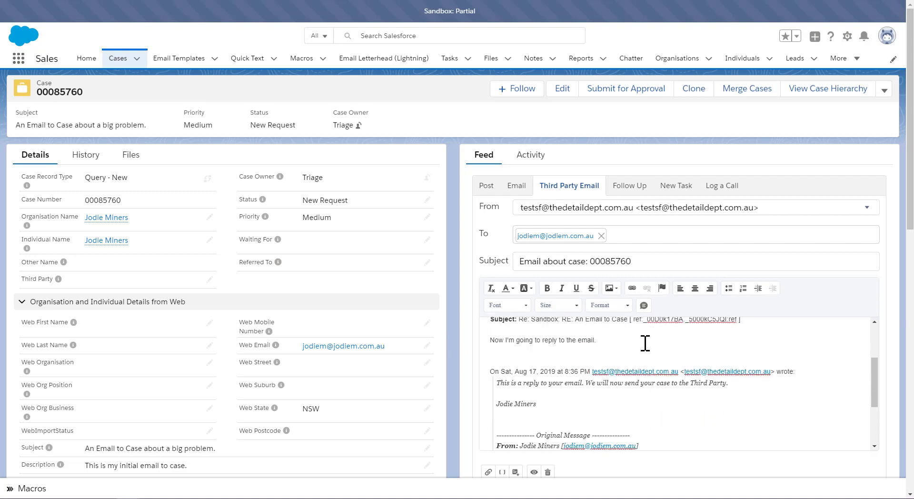
pyautogui.scroll(2, 645, 340)
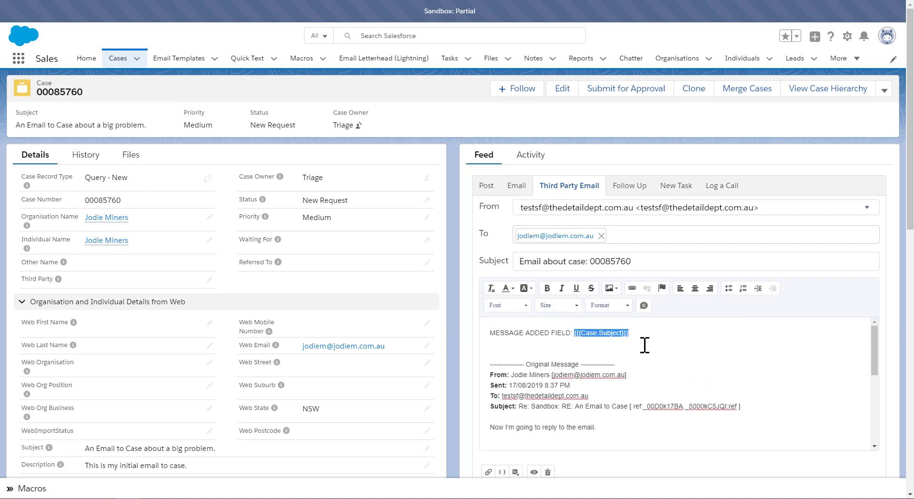
# Step: Preview the Third Party Email message with its merged subject, then close the preview
pyautogui.click(534, 471)
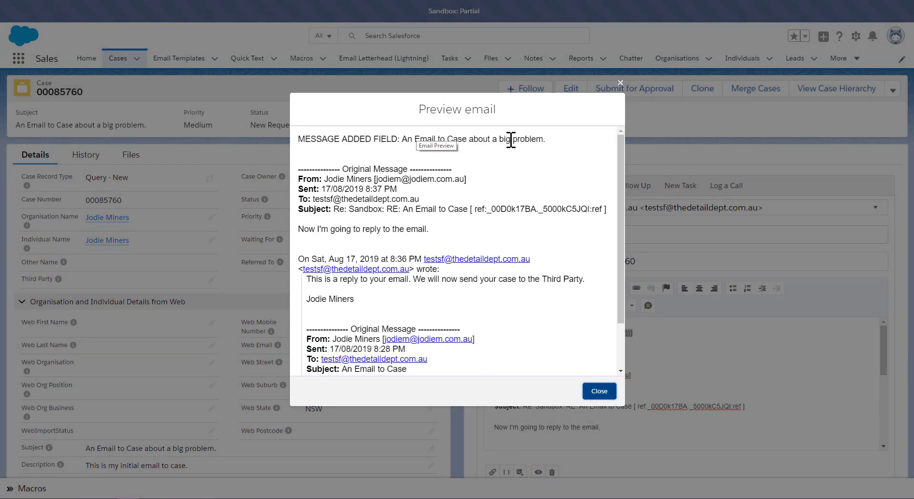
pyautogui.click(620, 84)
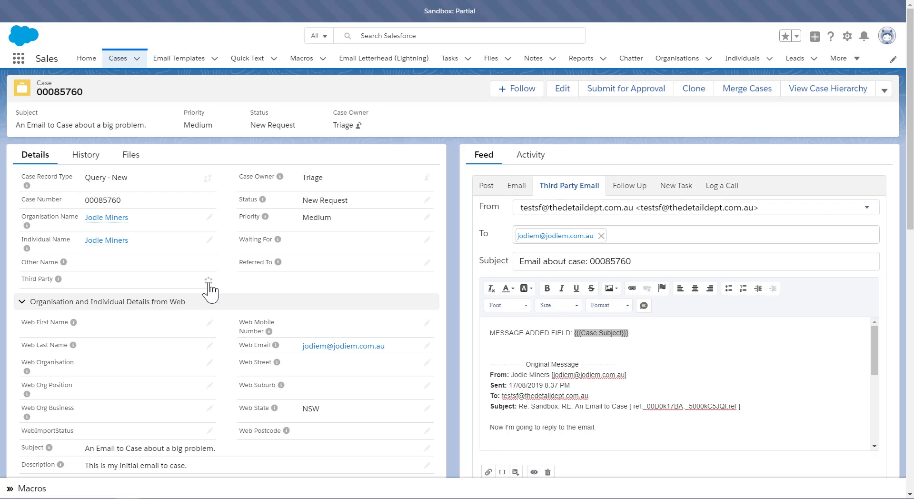
# Step: Edit the case's Third Party field, pick the test subs user individual from the search results, and save
pyautogui.click(209, 280)
pyautogui.click(135, 280)
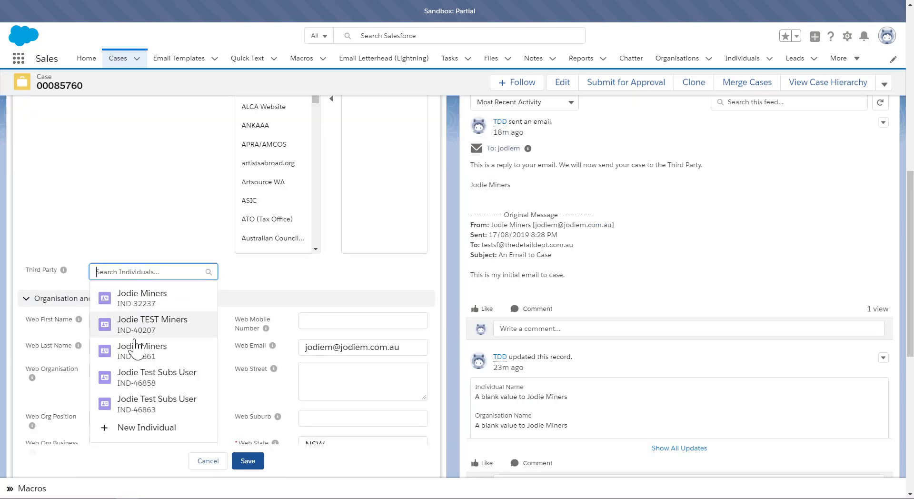
pyautogui.click(143, 376)
pyautogui.click(246, 461)
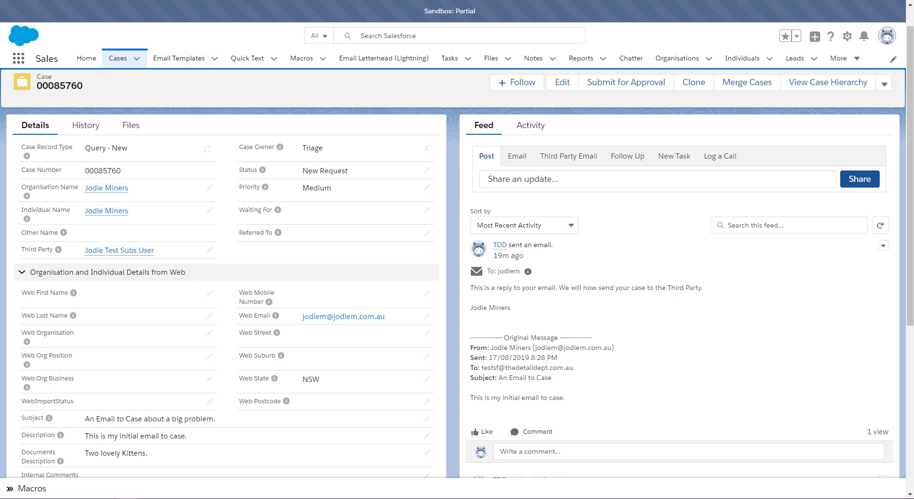
# Step: Review the Third Party Email action's predefined To Address and To Recipients field values in Setup
pyautogui.hotkey('ctrl', 'Tab')
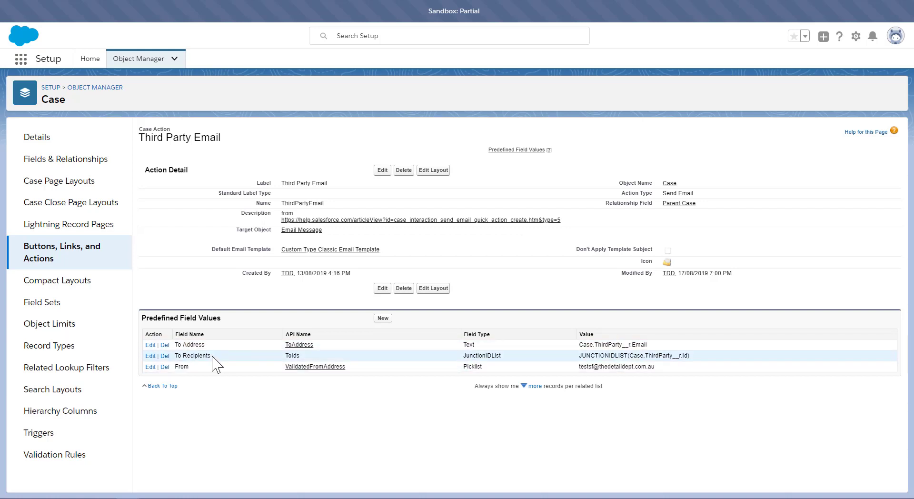
pyautogui.tripleClick(181, 355)
pyautogui.doubleClick(592, 356)
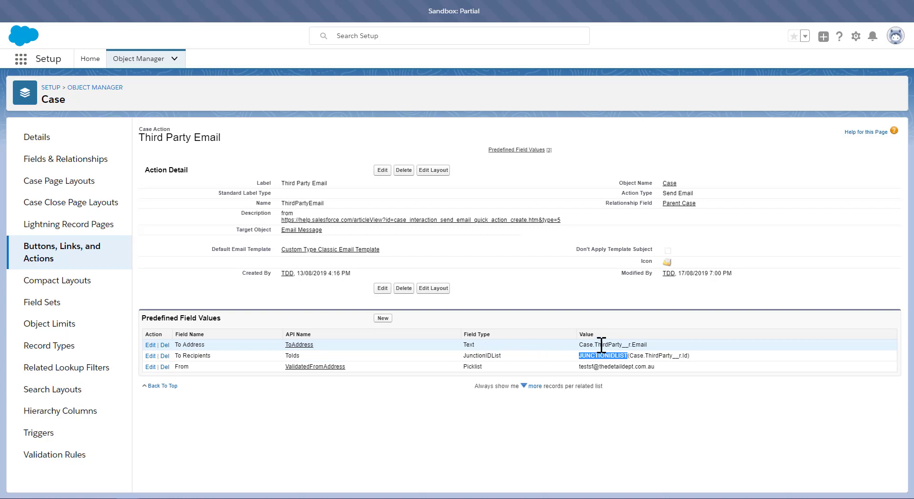
pyautogui.moveTo(595, 345); pyautogui.dragTo(652, 345)
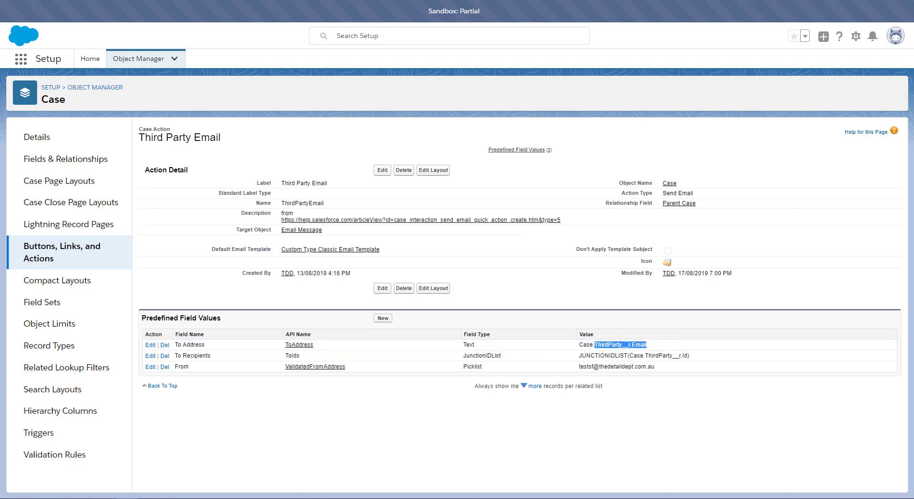
# Step: Read the help article's steps for creating predefined recipient field values with JUNCTIONIDLIST
pyautogui.hotkey('ctrl', 'Tab')
pyautogui.scroll(5, 505, 127)
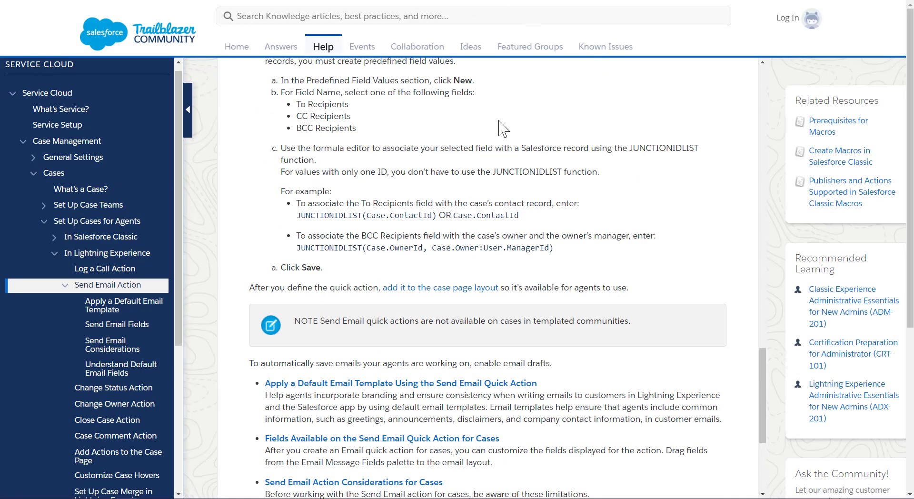
pyautogui.scroll(2, 346, 204)
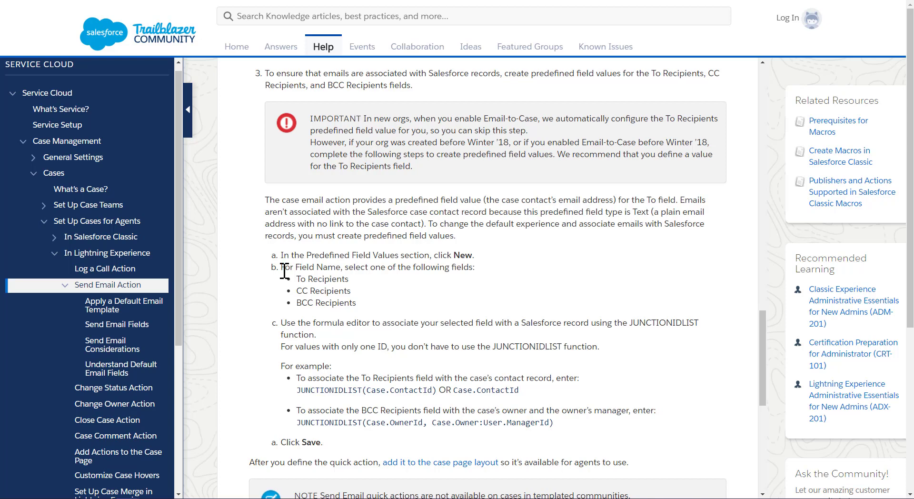
pyautogui.moveTo(281, 267); pyautogui.dragTo(367, 309)
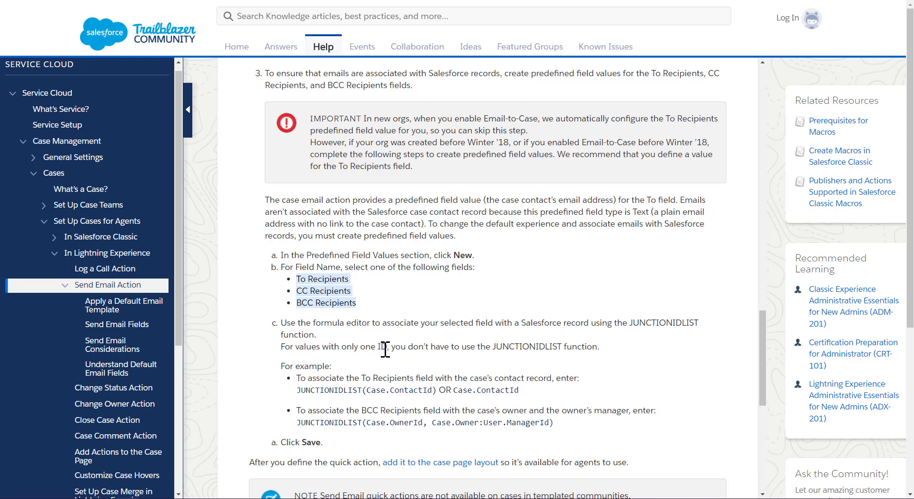
pyautogui.doubleClick(312, 391)
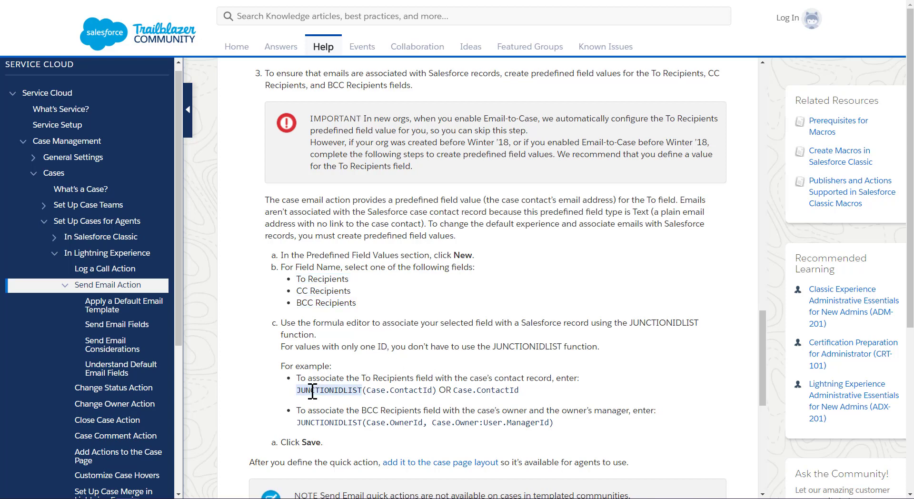
# Step: Read the Send Email considerations section on predefined address and recipient values
pyautogui.scroll(-2, 318, 418)
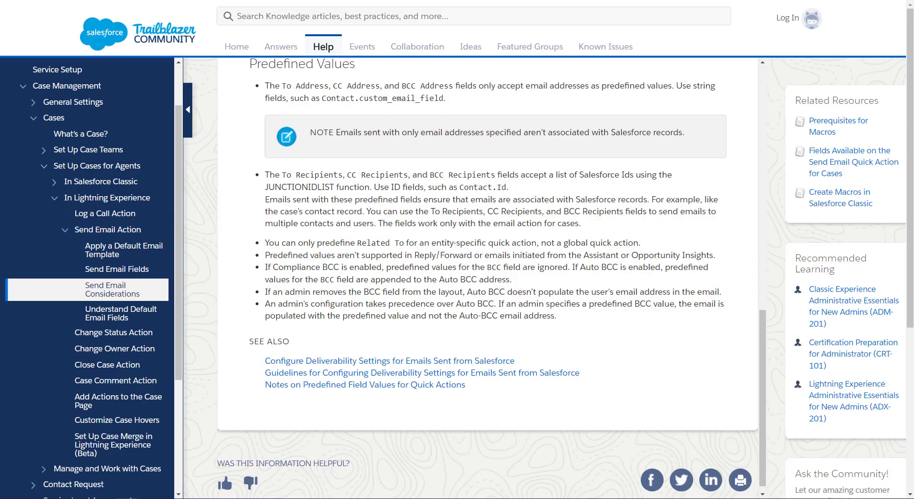
pyautogui.scroll(4, 425, 170)
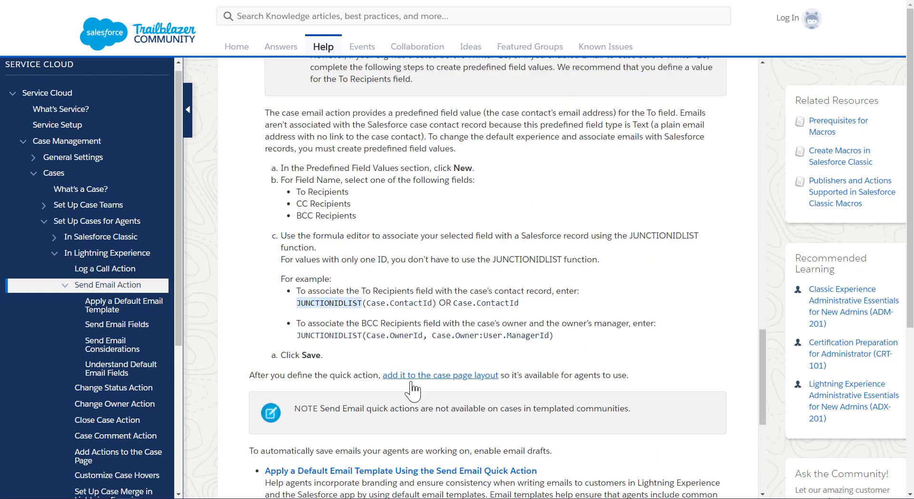
pyautogui.scroll(-5, 516, 265)
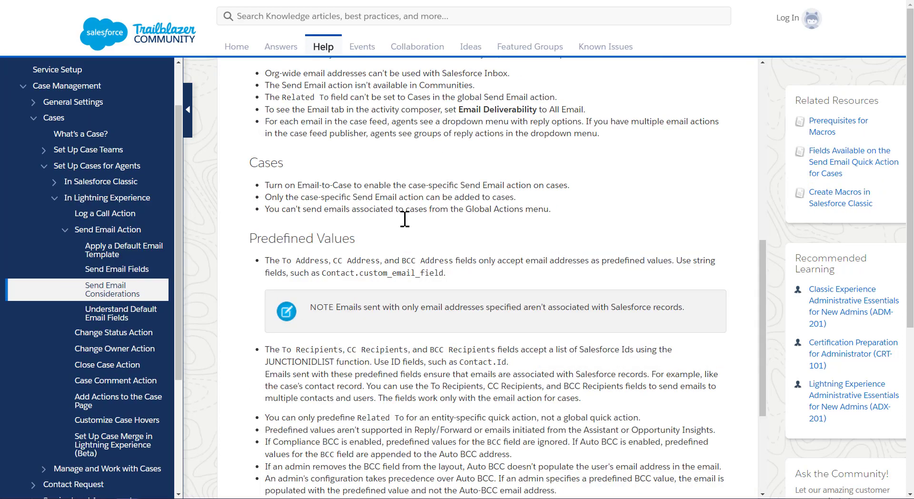
pyautogui.scroll(4, 369, 275)
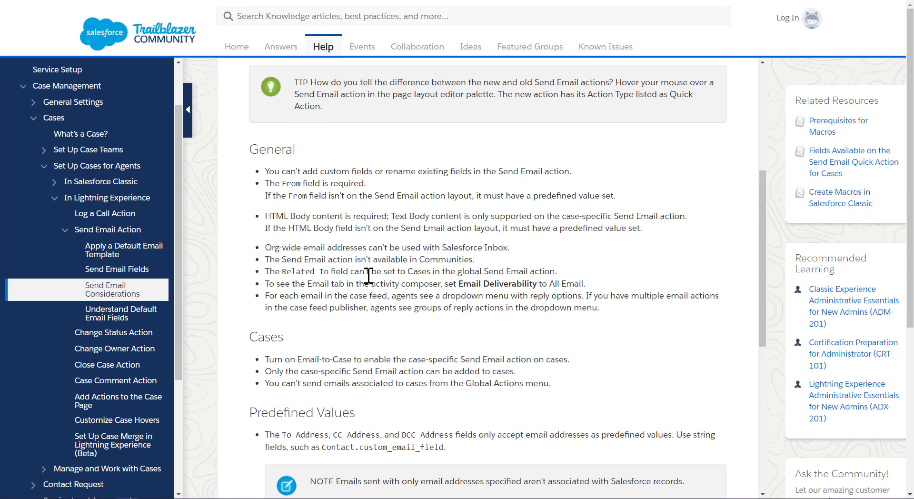
pyautogui.scroll(-4, 369, 276)
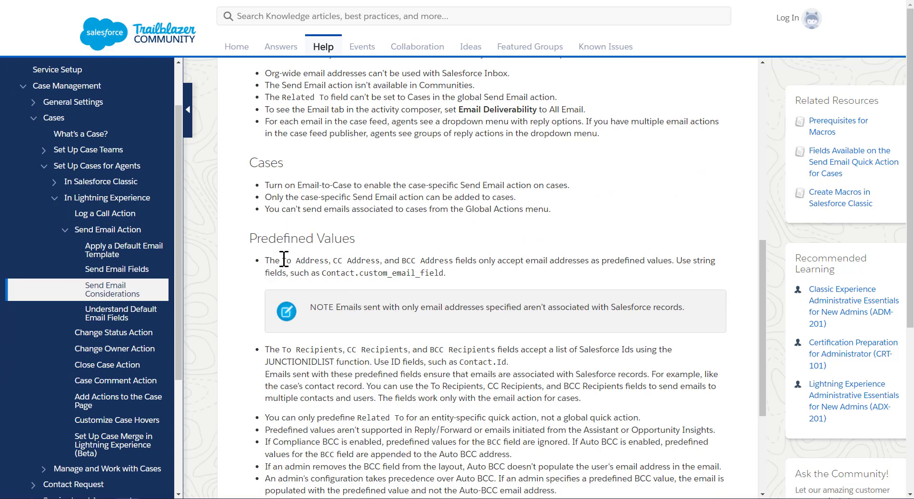
pyautogui.moveTo(284, 260); pyautogui.dragTo(448, 265)
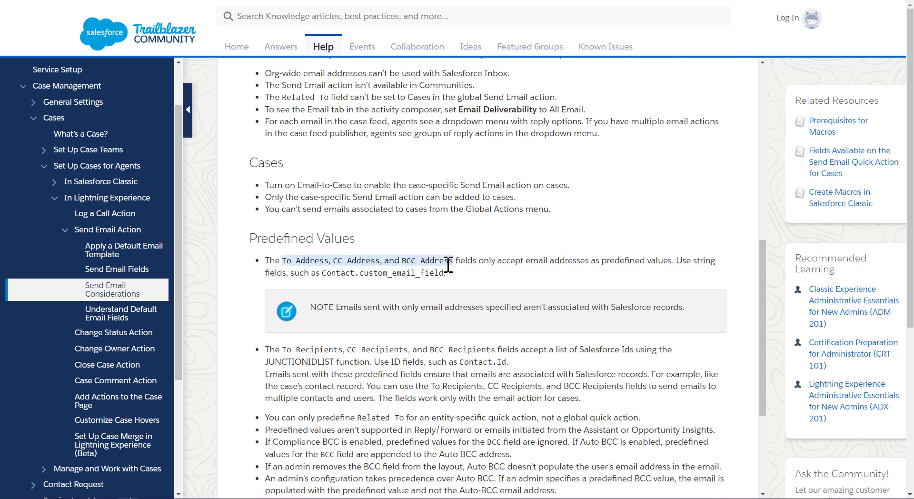
pyautogui.click(328, 273)
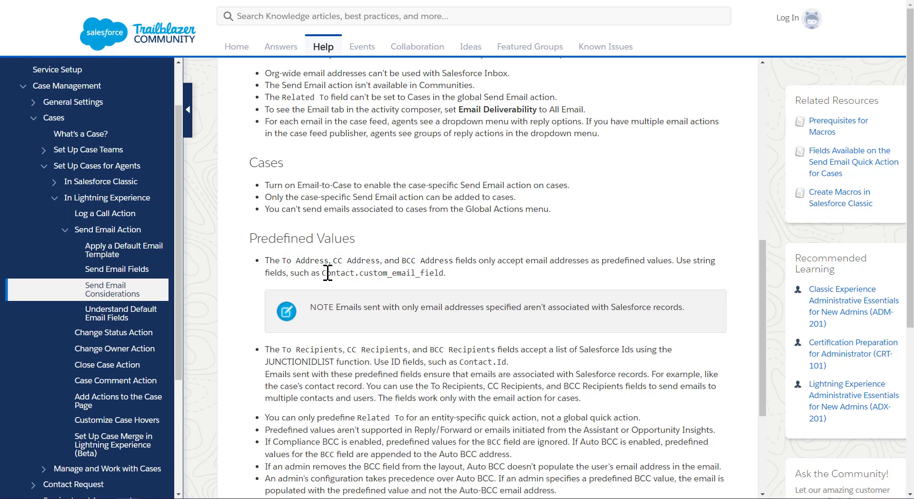
pyautogui.moveTo(328, 274); pyautogui.dragTo(423, 275)
pyautogui.click(369, 274)
pyautogui.moveTo(336, 275); pyautogui.dragTo(402, 274)
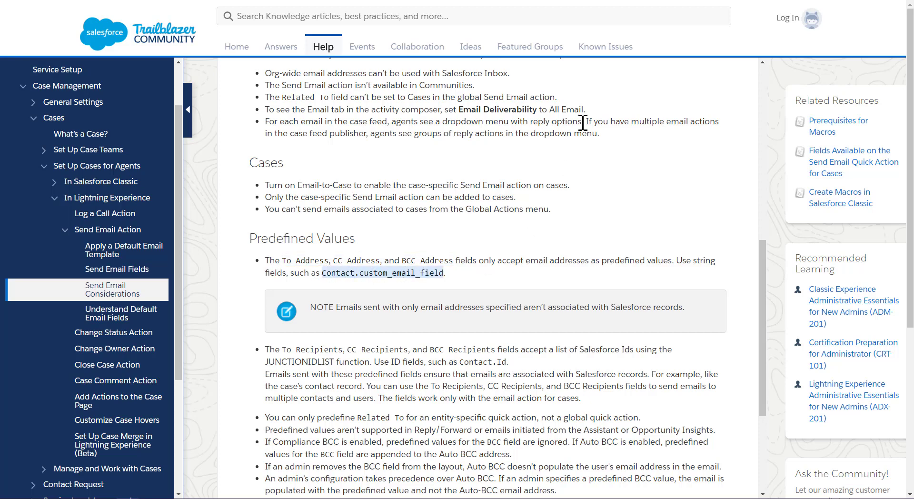
pyautogui.moveTo(498, 261); pyautogui.dragTo(669, 261)
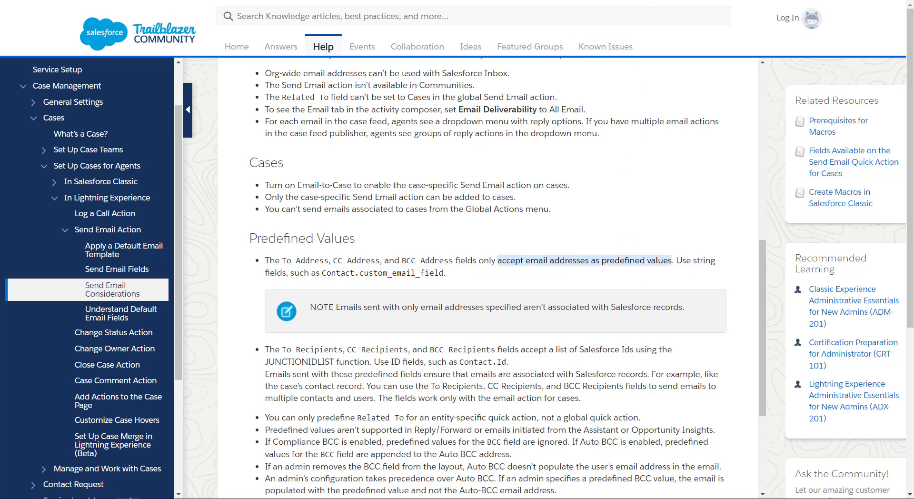
# Step: Read the help page explaining how default values for case emails work and their priority
pyautogui.click(619, 1)
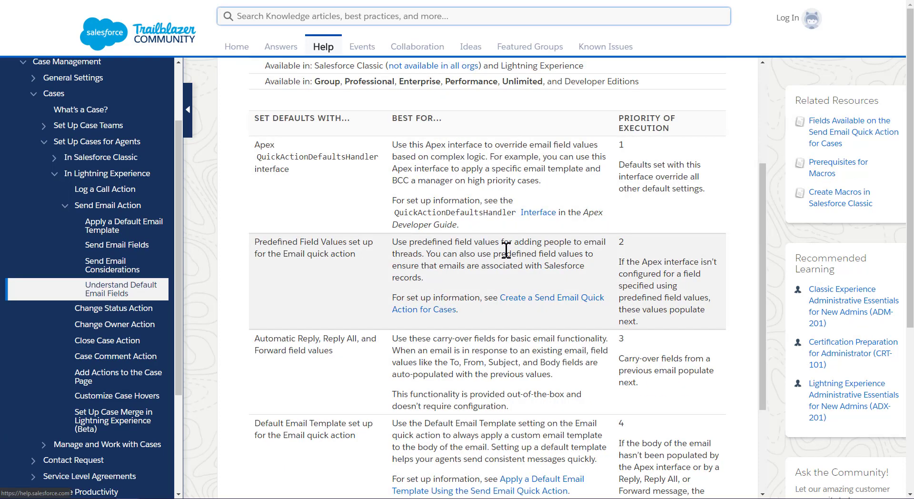
pyautogui.scroll(4, 503, 251)
pyautogui.scroll(-2, 501, 250)
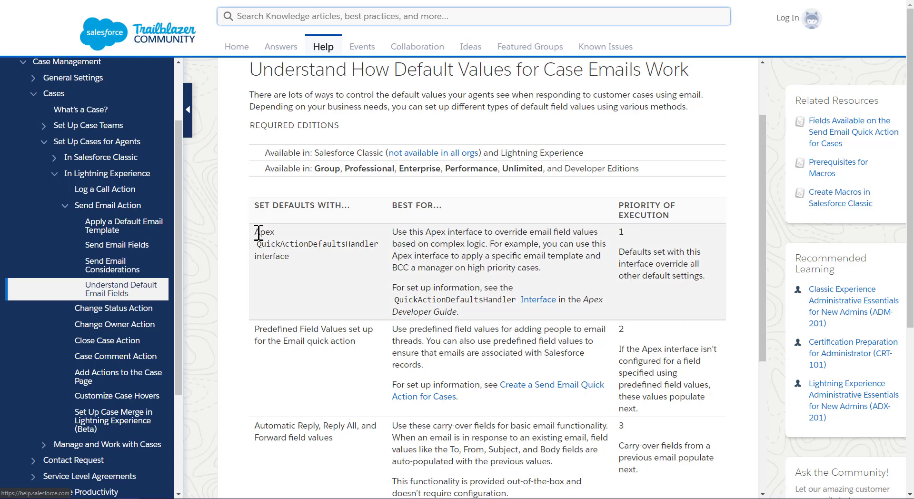
pyautogui.moveTo(255, 233); pyautogui.dragTo(308, 281)
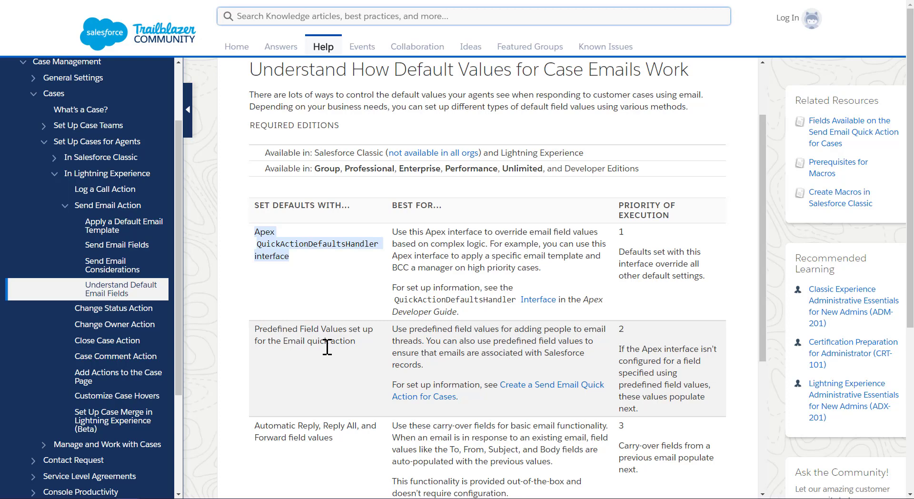
pyautogui.scroll(-1, 326, 347)
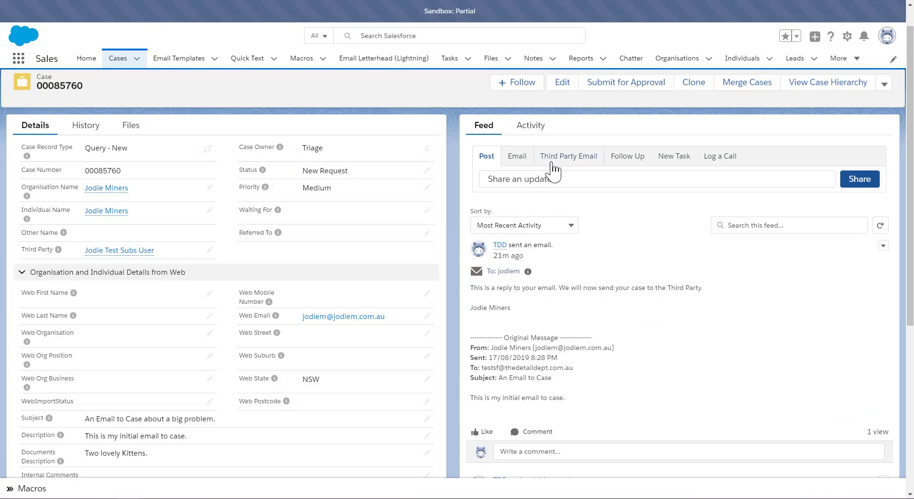
# Step: Switch between the Third Party Email and Email publishers to compare their prefilled recipients and subjects
pyautogui.click(560, 164)
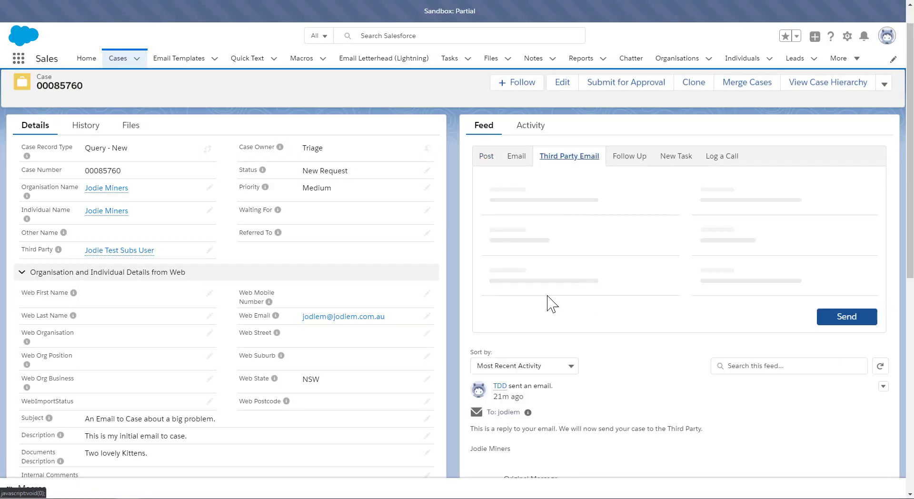
pyautogui.moveTo(94, 259)
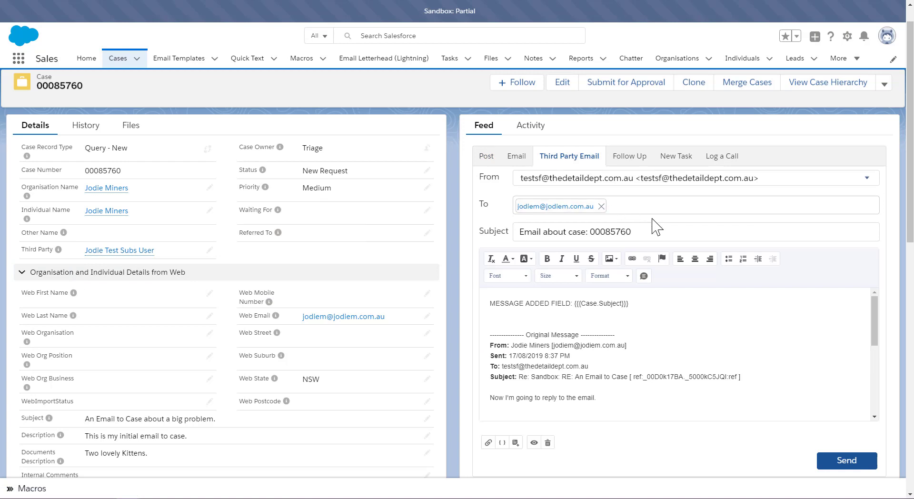
pyautogui.click(517, 155)
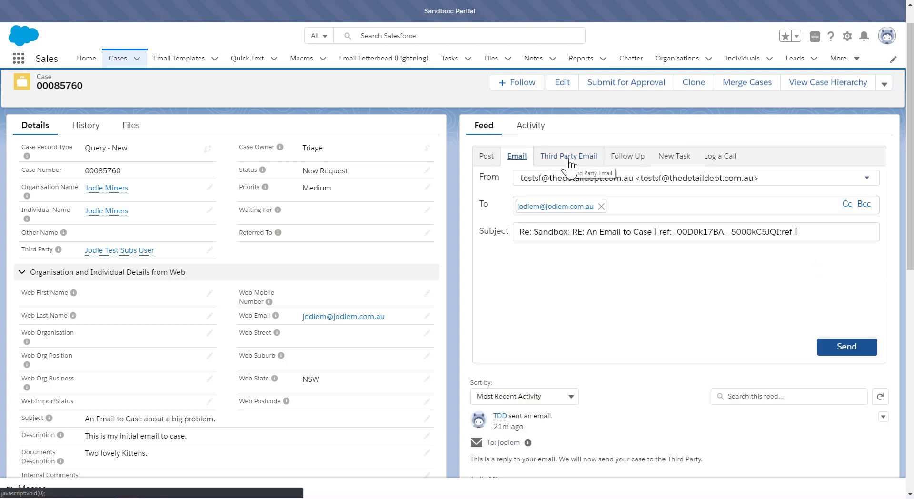
pyautogui.click(568, 165)
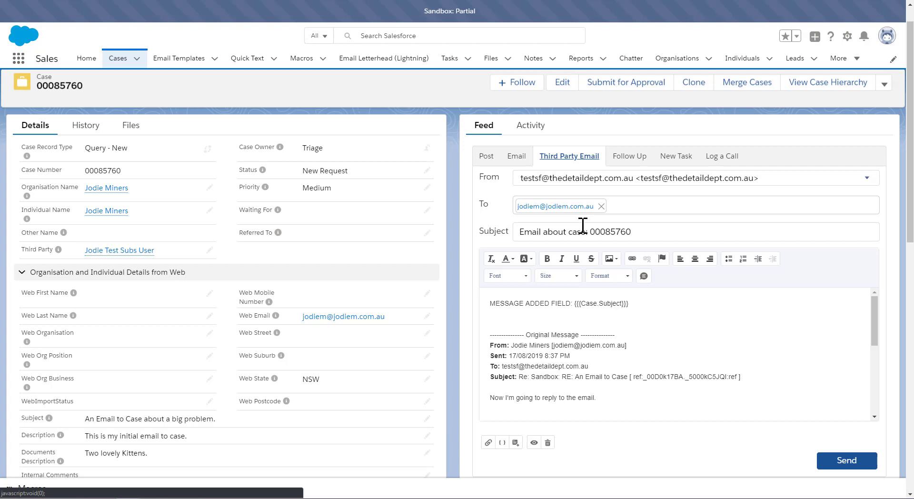
pyautogui.click(516, 156)
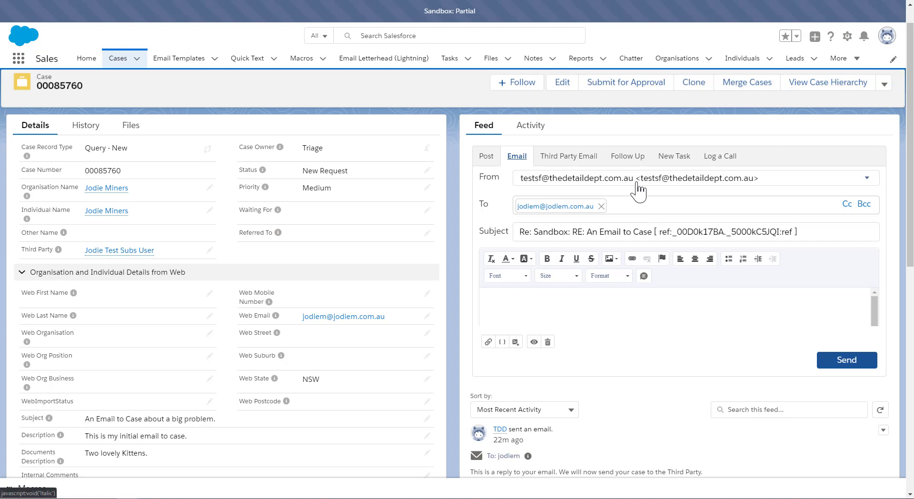
pyautogui.click(576, 160)
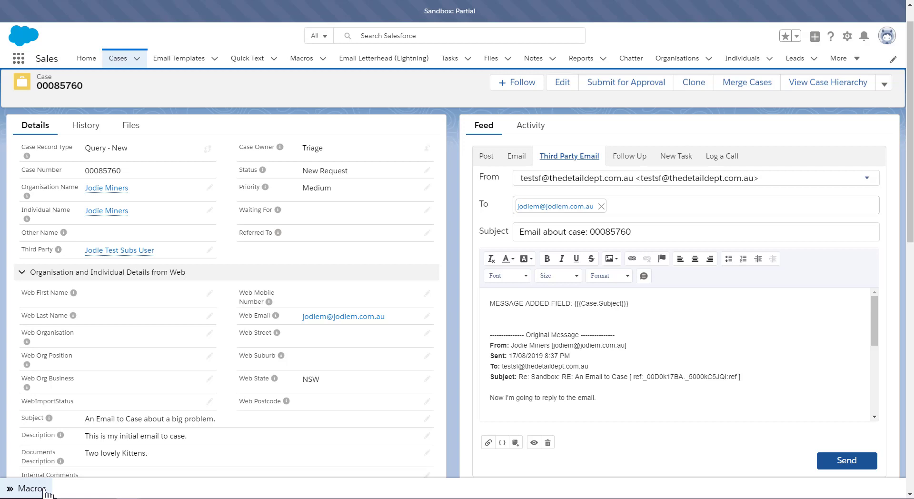
# Step: Open the Macros utility panel
pyautogui.click(31, 488)
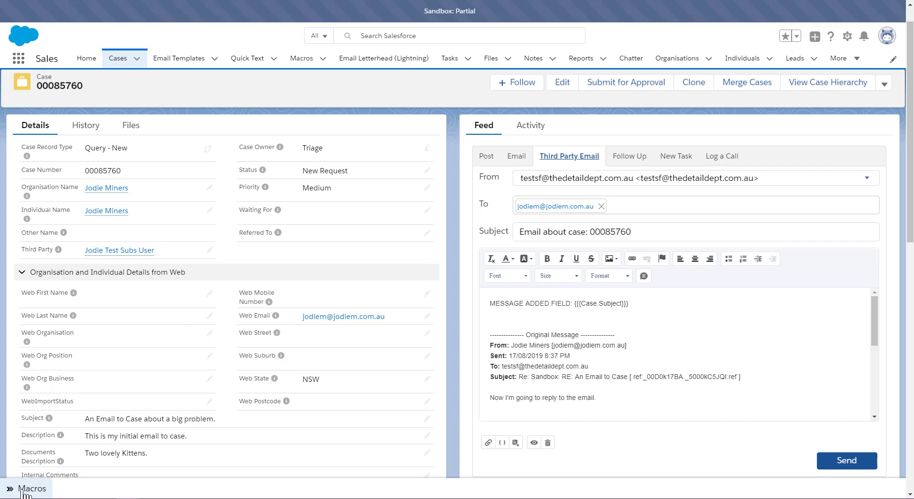
# Step: Run the Third Party Email macro on the case from the Macros panel, then minimize the panel
pyautogui.click(27, 488)
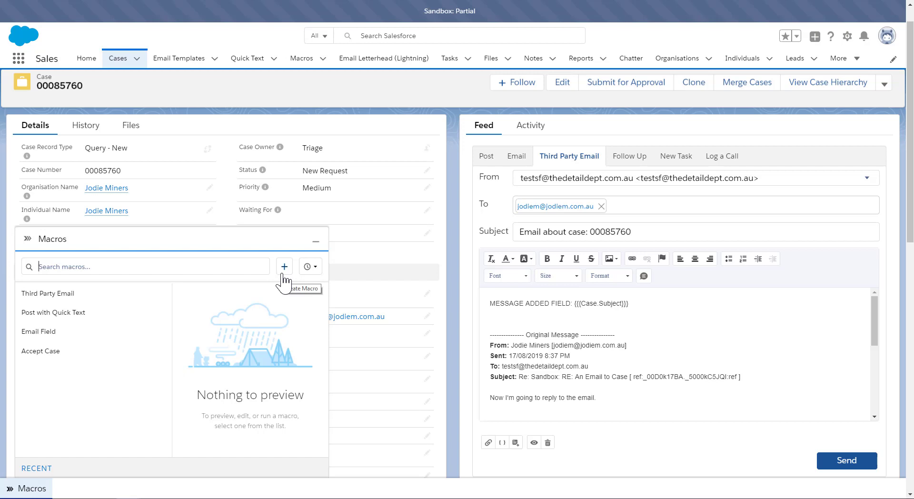
pyautogui.click(40, 293)
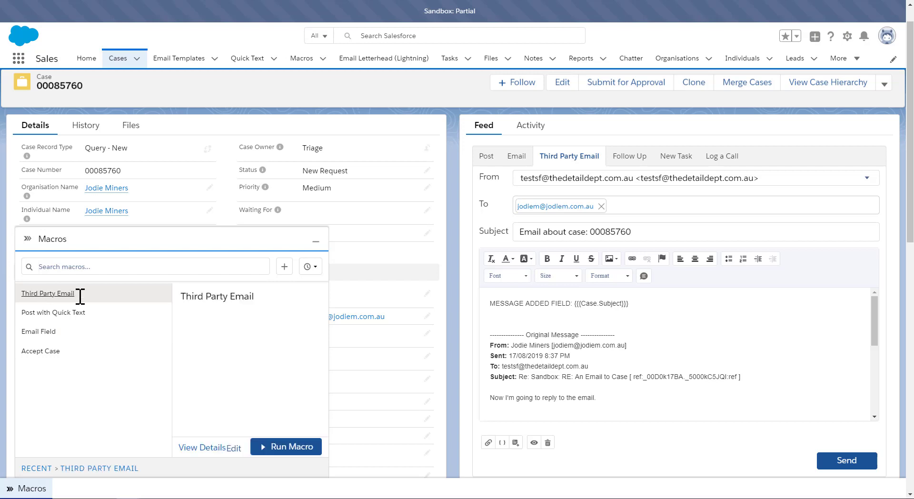
pyautogui.click(292, 447)
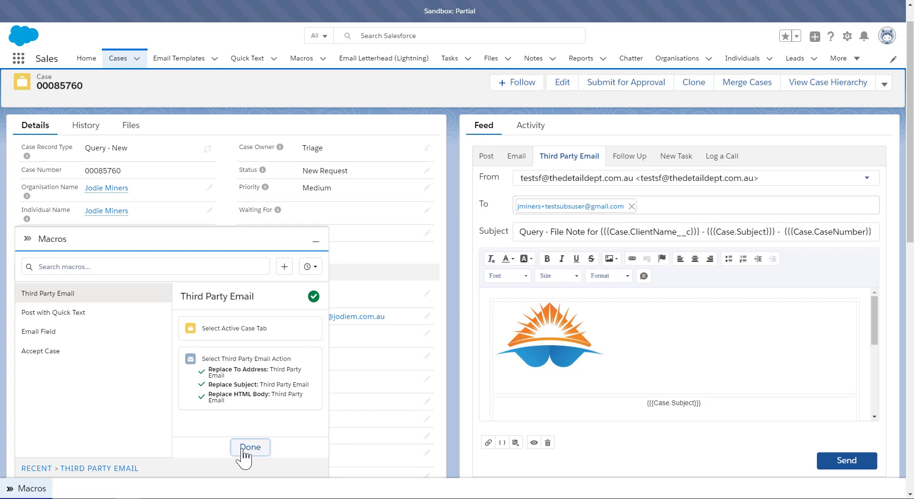
pyautogui.click(317, 244)
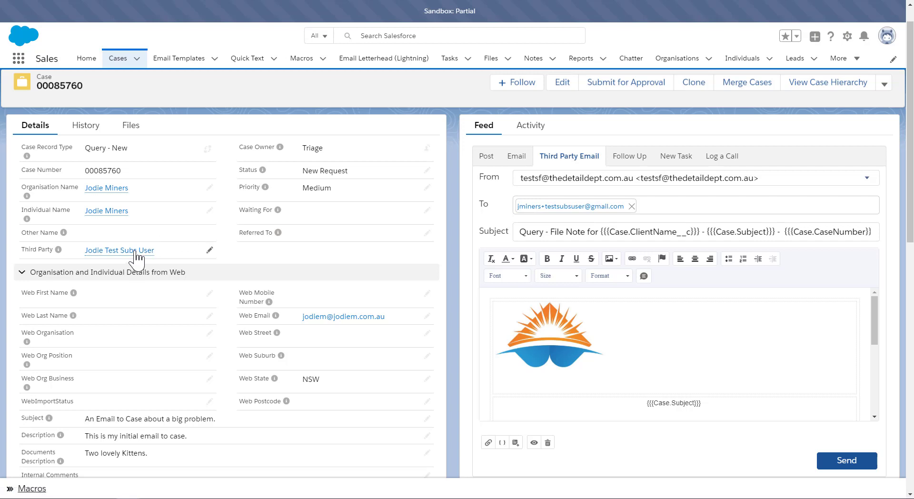
# Step: Review the macro-filled third party email body from the logo down to the sender signature
pyautogui.moveTo(136, 257)
pyautogui.scroll(-3, 633, 331)
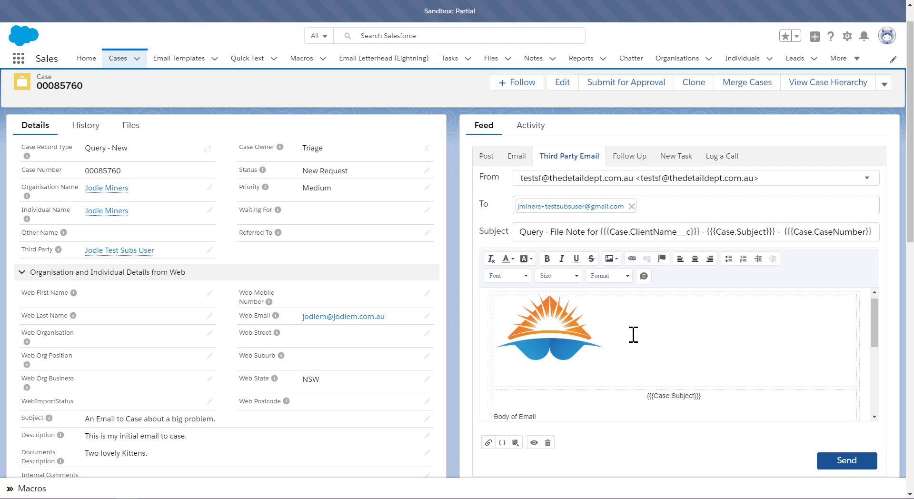
pyautogui.scroll(3, 572, 314)
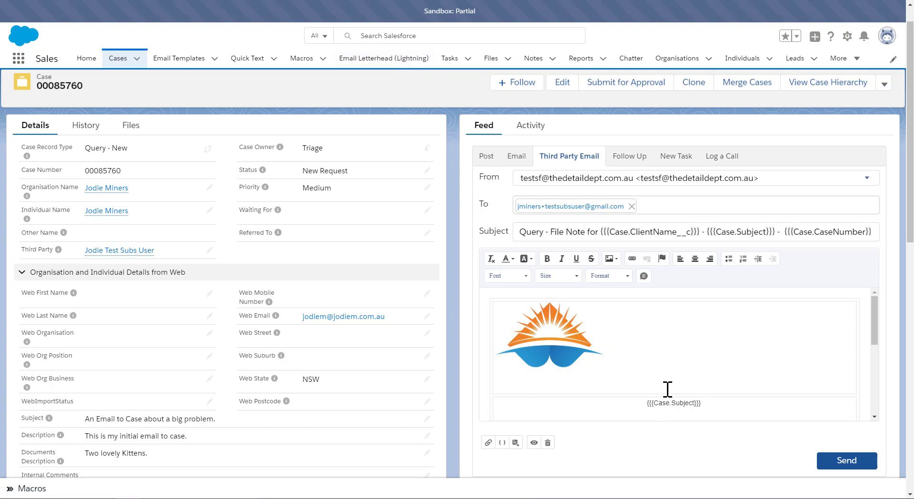
pyautogui.scroll(-3, 666, 383)
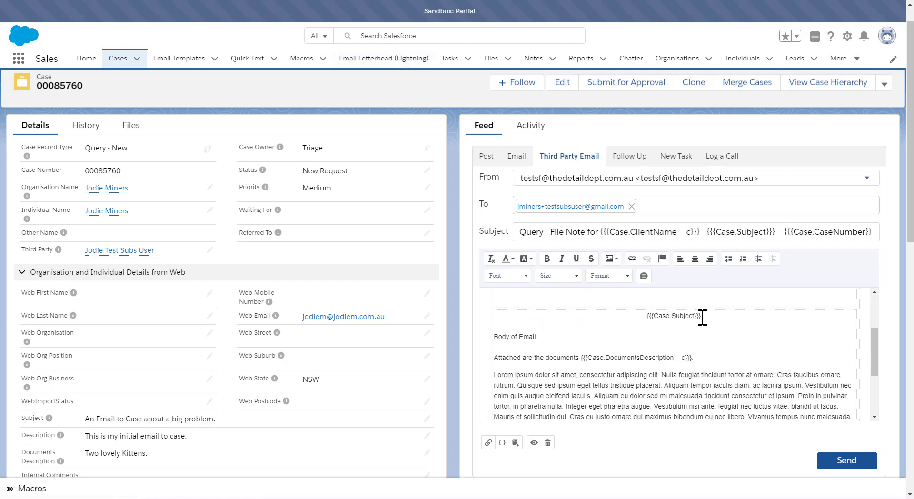
pyautogui.click(625, 369)
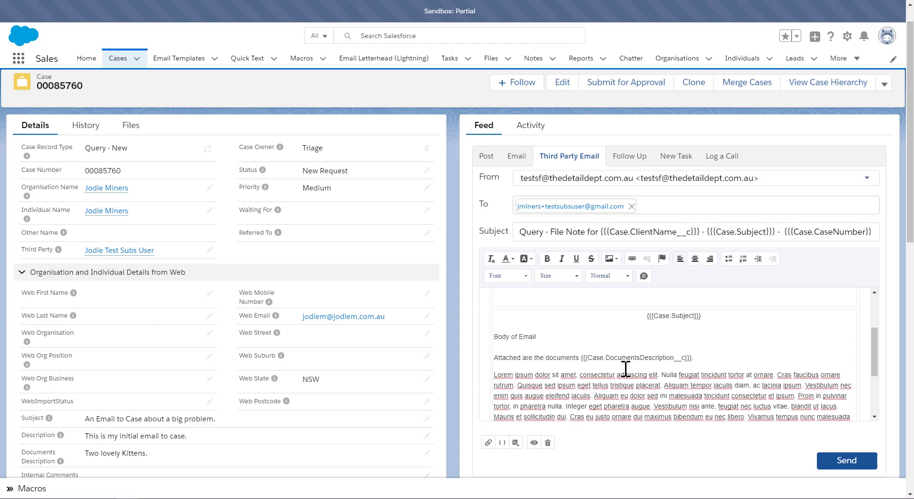
pyautogui.scroll(-3, 656, 366)
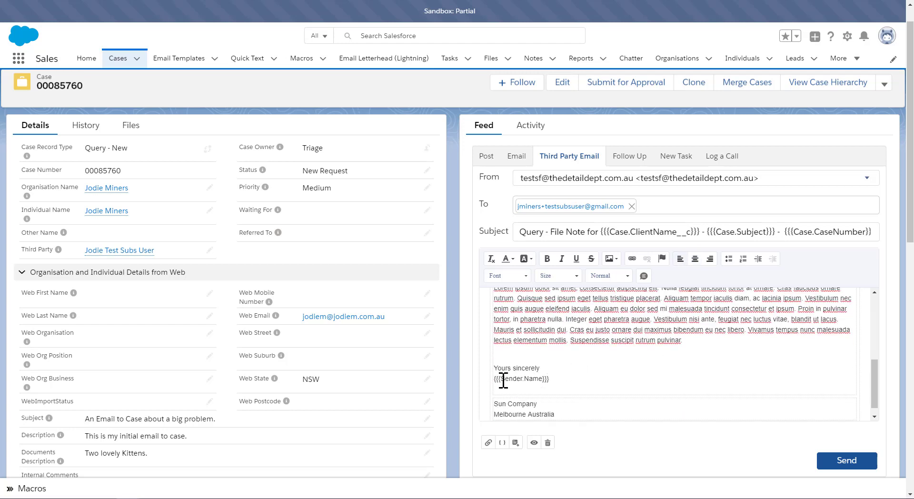
pyautogui.moveTo(496, 379); pyautogui.dragTo(561, 381)
pyautogui.scroll(-1, 551, 389)
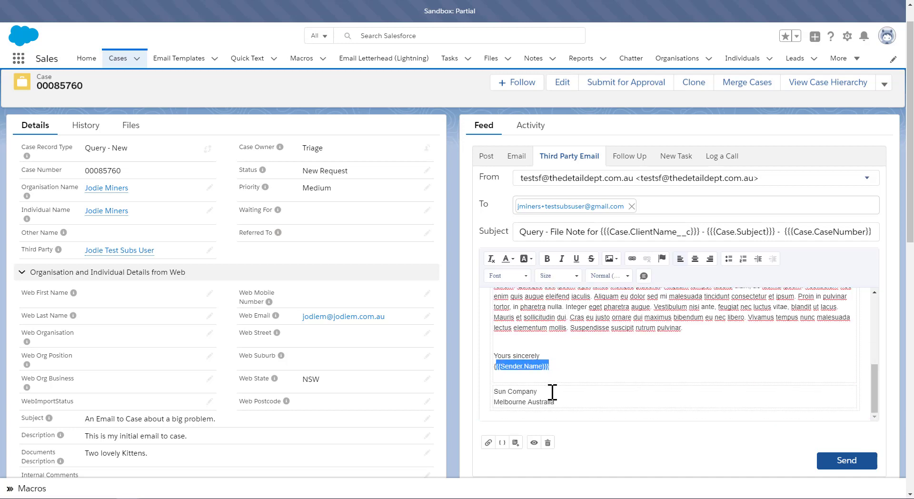
pyautogui.scroll(2, 550, 394)
pyautogui.scroll(3, 554, 393)
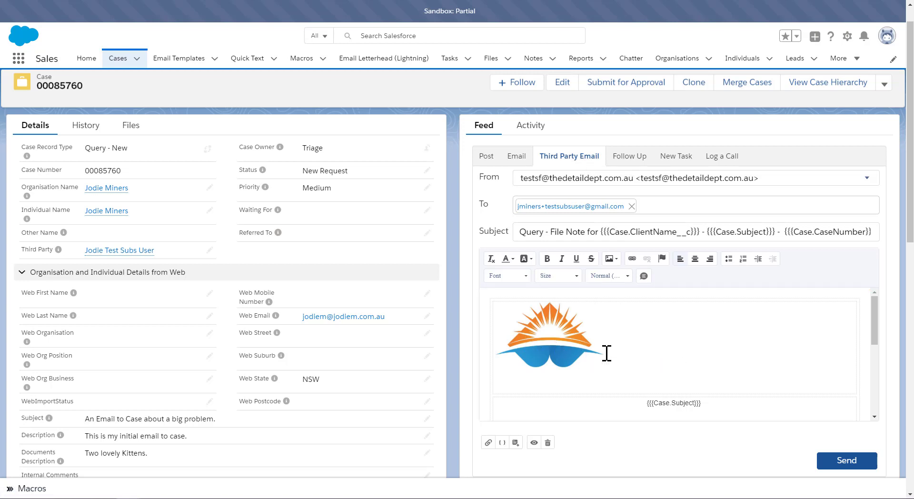
pyautogui.scroll(-10, 607, 353)
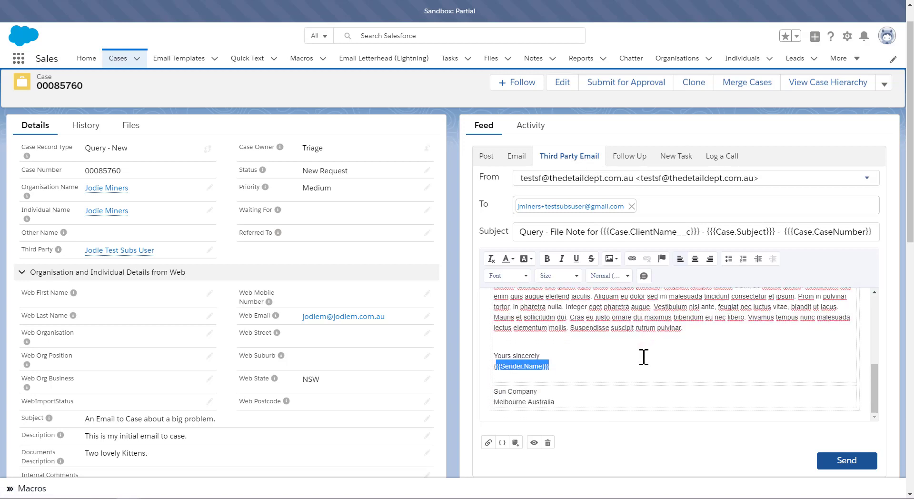
pyautogui.scroll(10, 643, 381)
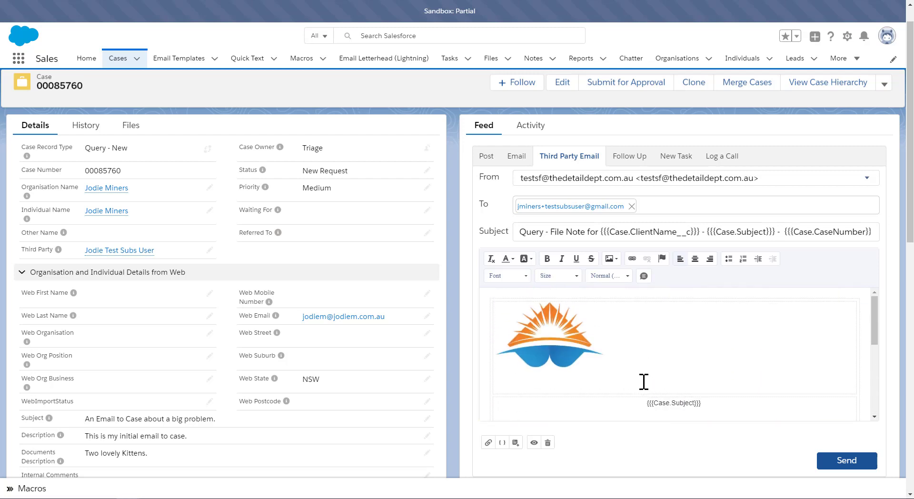
pyautogui.scroll(-10, 690, 402)
pyautogui.scroll(6, 674, 381)
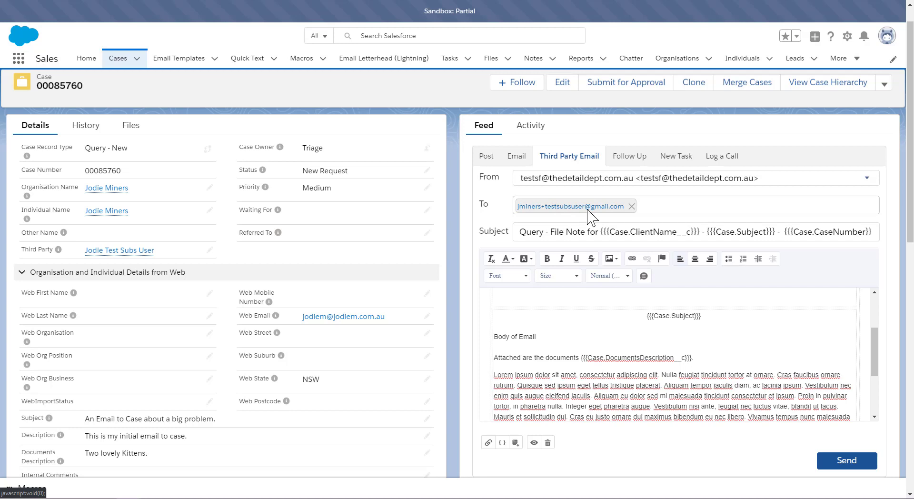
# Step: Open the Third Party Email macro in Macro Builder and review its instructions
pyautogui.click(29, 489)
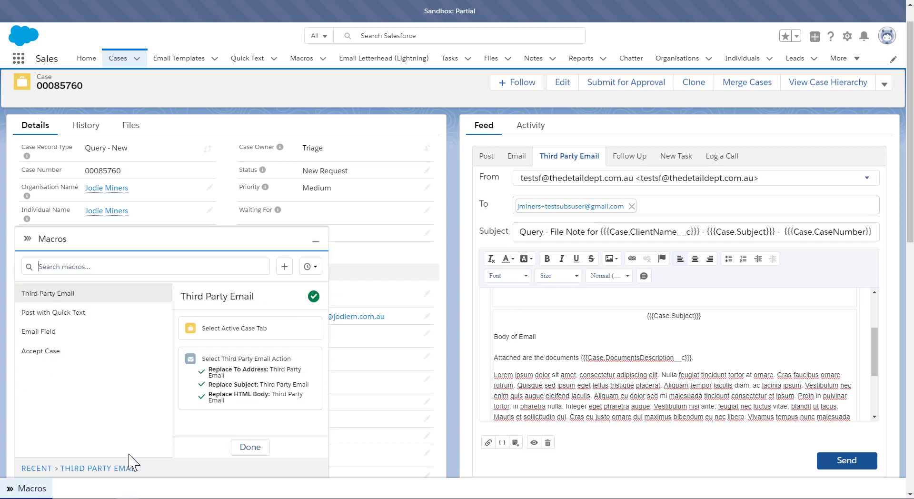
pyautogui.click(240, 446)
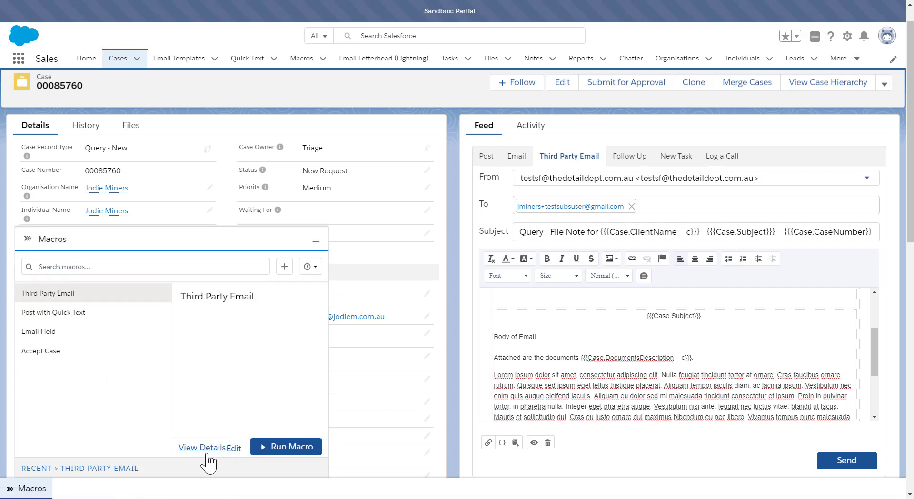
pyautogui.click(234, 448)
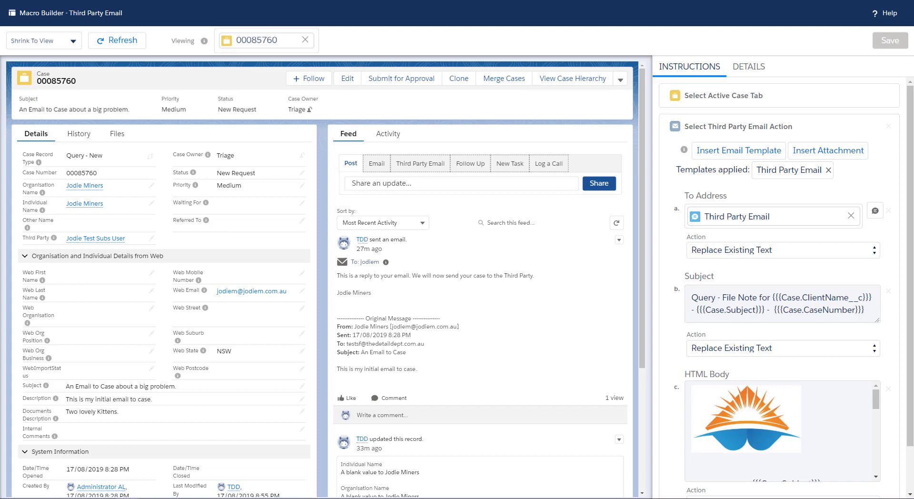
pyautogui.scroll(-2, 774, 229)
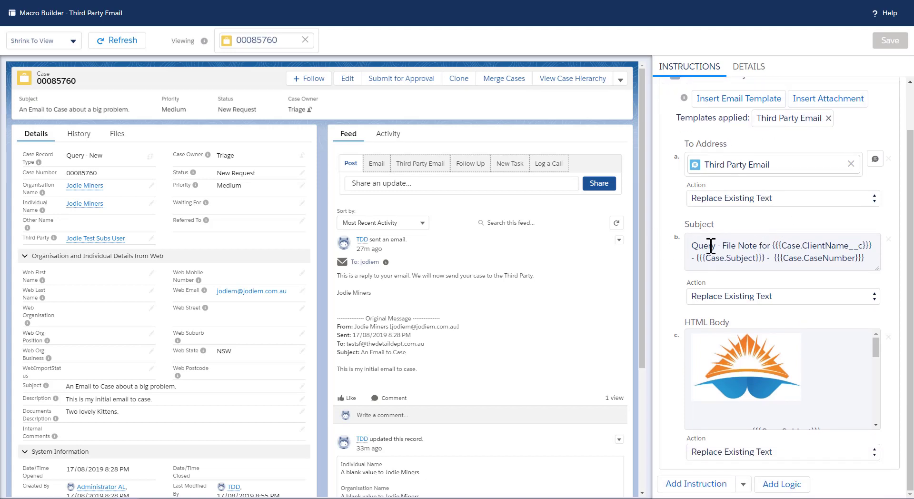
pyautogui.scroll(-1, 746, 363)
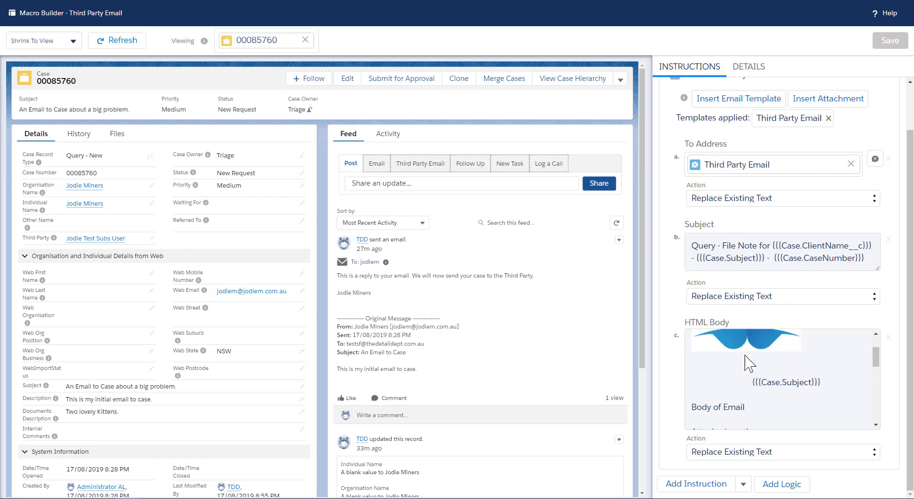
pyautogui.scroll(-8, 746, 363)
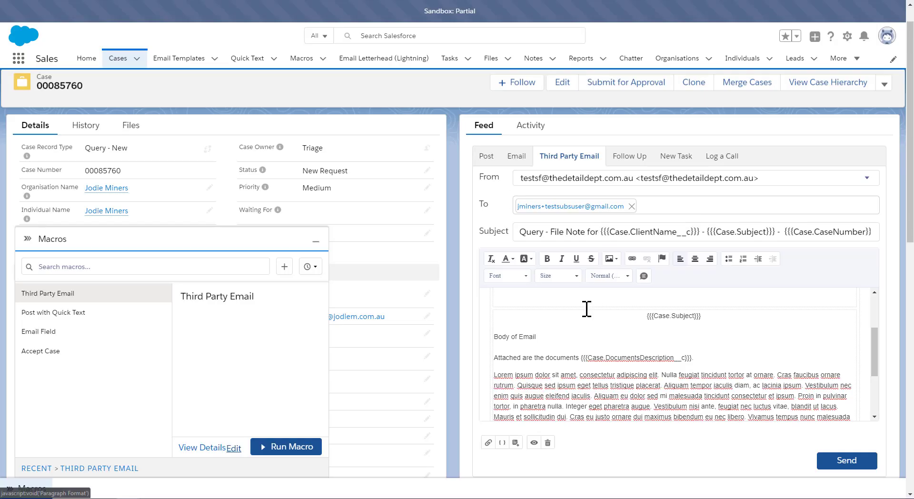
# Step: Switch the case publisher to Email and back to Third Party Email to compare the default drafts
pyautogui.click(523, 153)
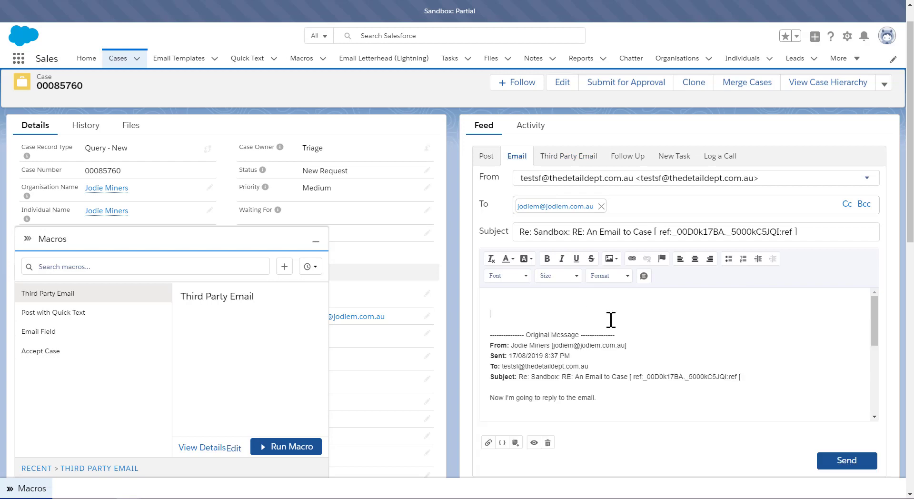
pyautogui.scroll(-5, 716, 340)
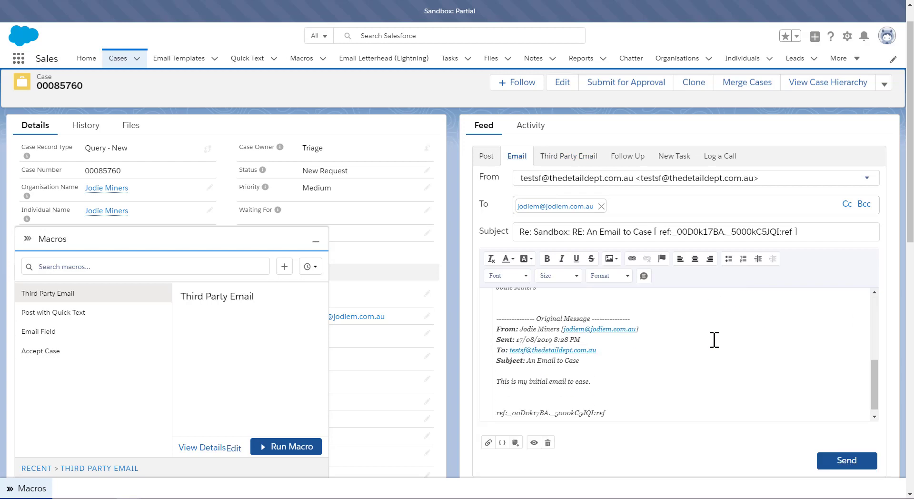
pyautogui.click(315, 241)
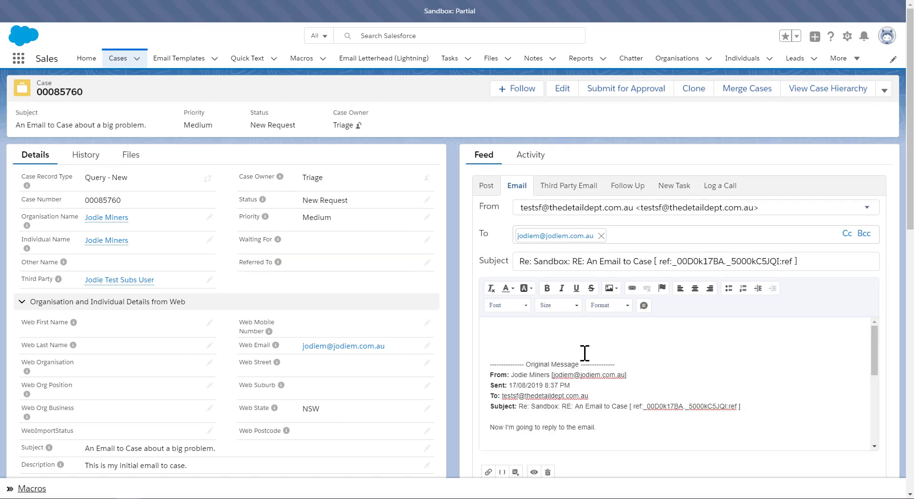
pyautogui.click(555, 190)
pyautogui.click(557, 191)
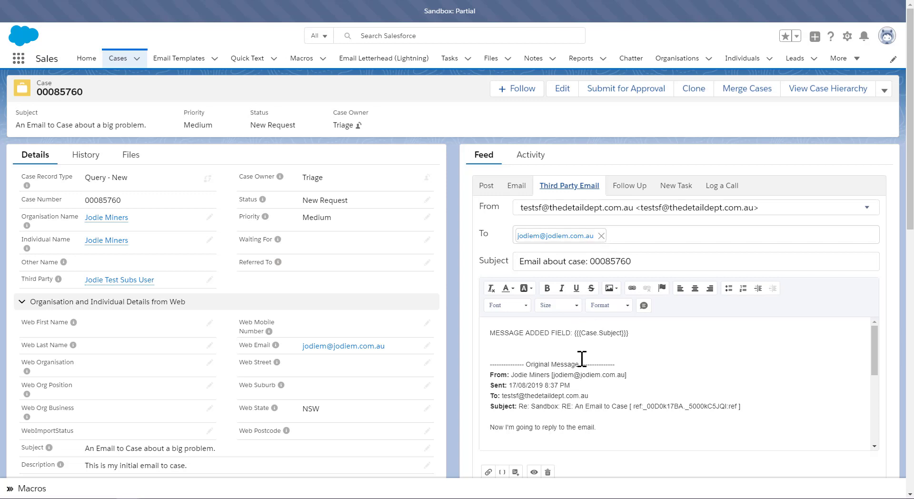
pyautogui.scroll(-10, 582, 358)
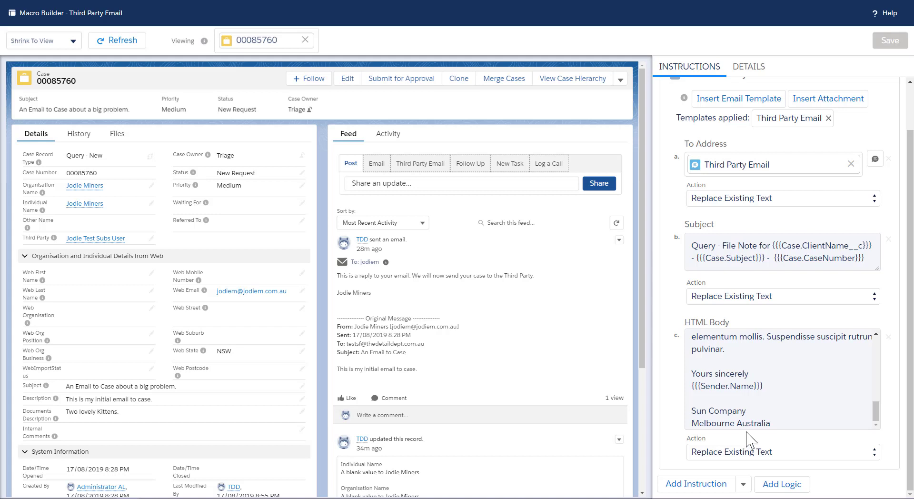
# Step: Review the macro's HTML body instruction and open the Third Party Email publisher in the builder's case preview
pyautogui.scroll(10, 752, 385)
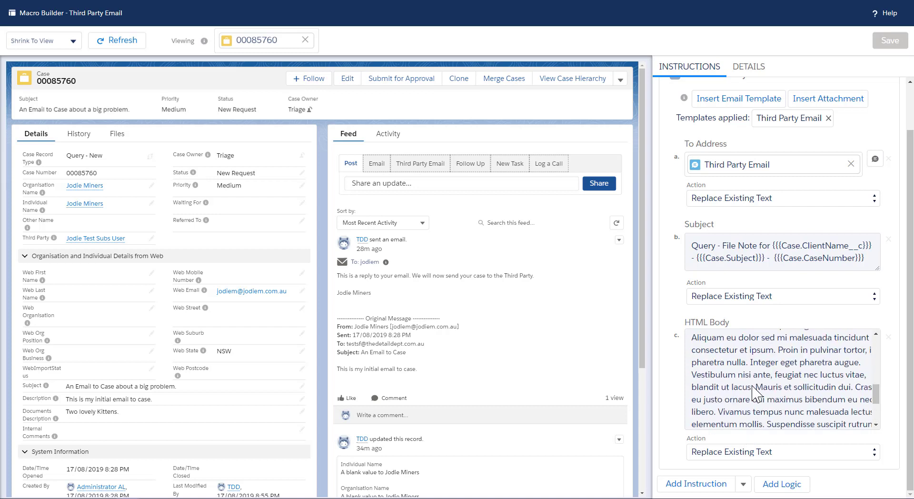
pyautogui.scroll(-1, 752, 388)
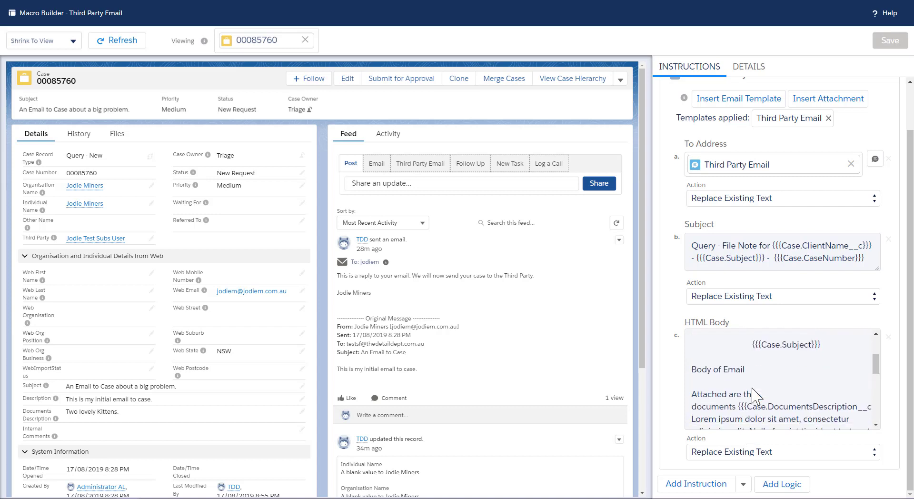
pyautogui.scroll(-2, 759, 409)
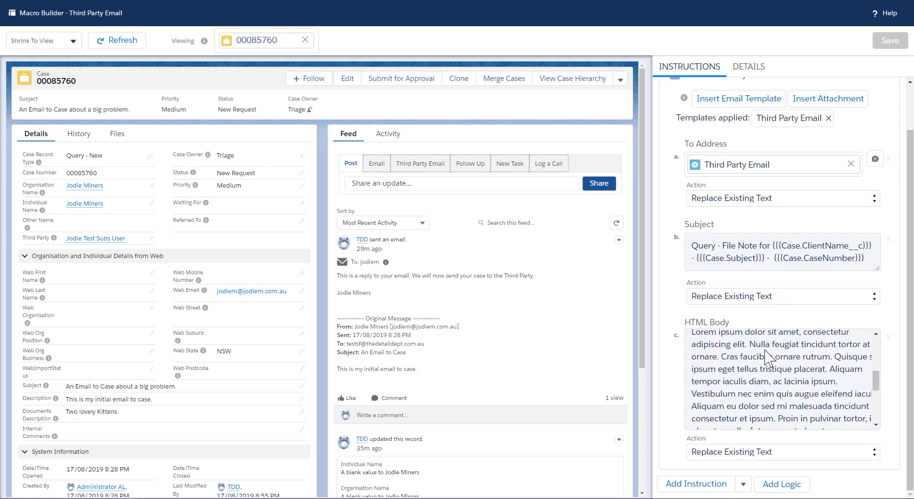
pyautogui.scroll(-3, 765, 353)
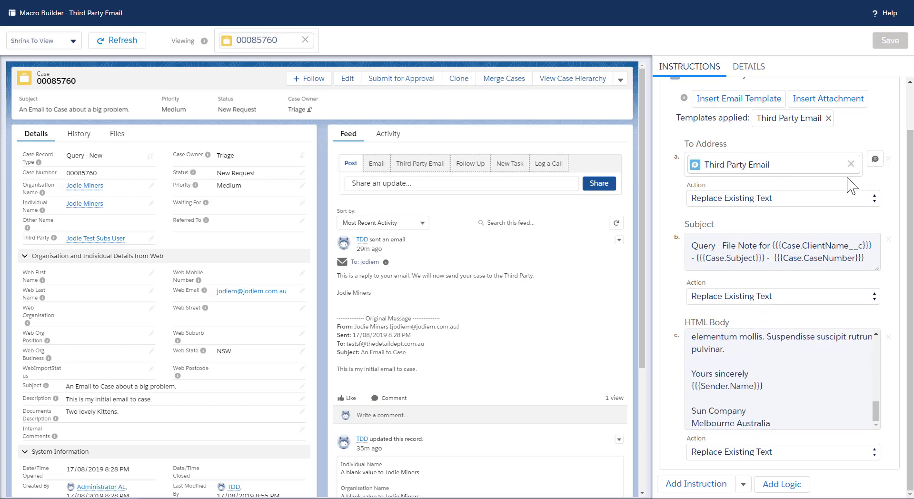
pyautogui.scroll(1, 790, 183)
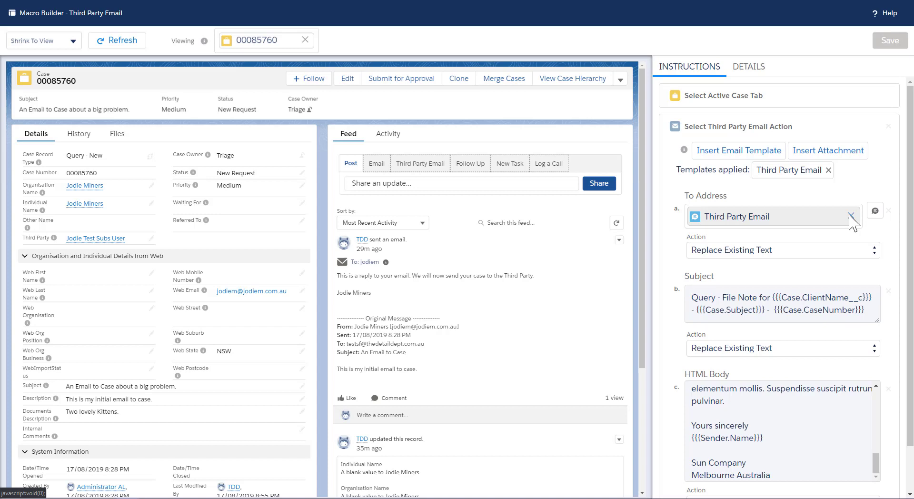
pyautogui.click(695, 308)
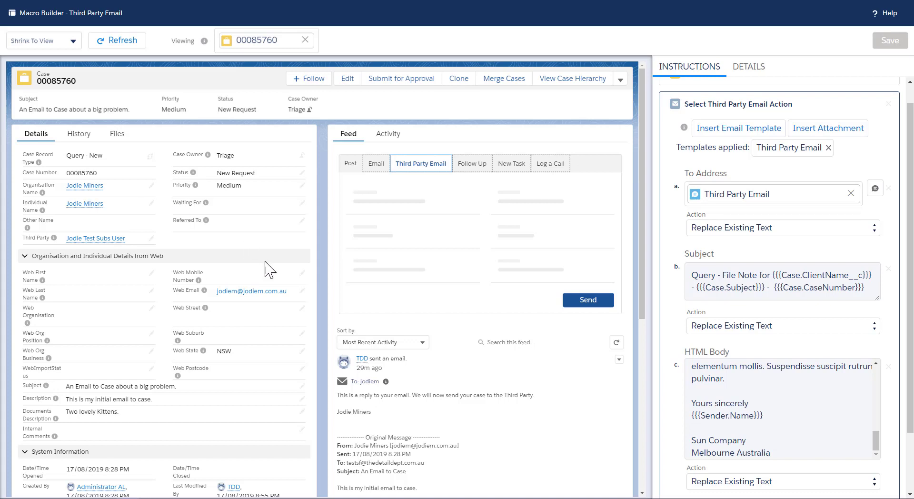
pyautogui.click(761, 285)
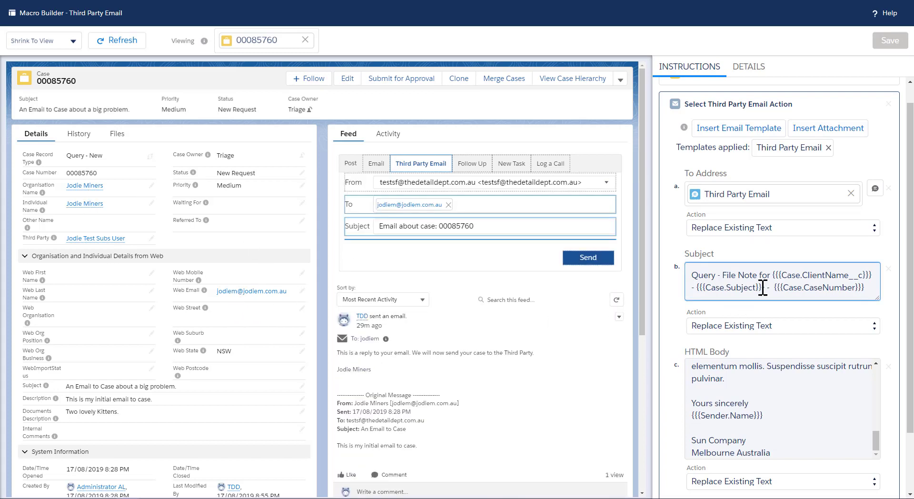
pyautogui.scroll(1, 771, 204)
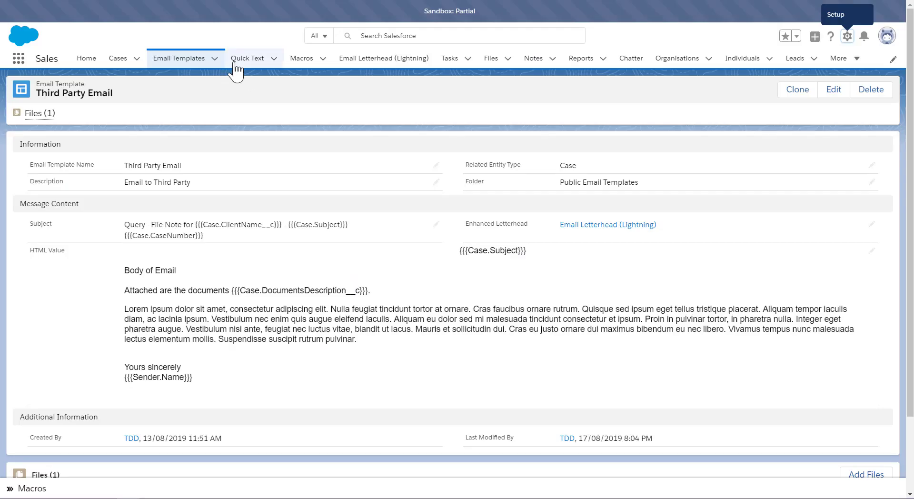
# Step: Open the Third Party Email quick text record from the Quick Text list
pyautogui.click(247, 61)
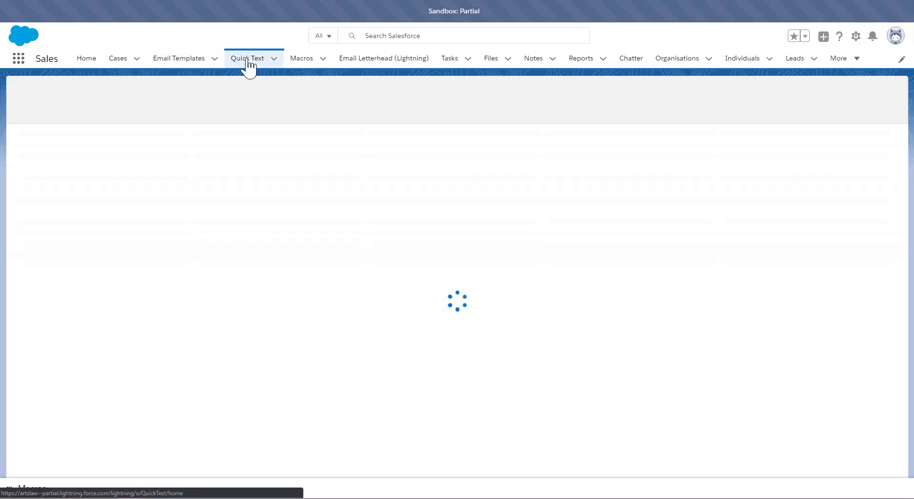
pyautogui.click(83, 147)
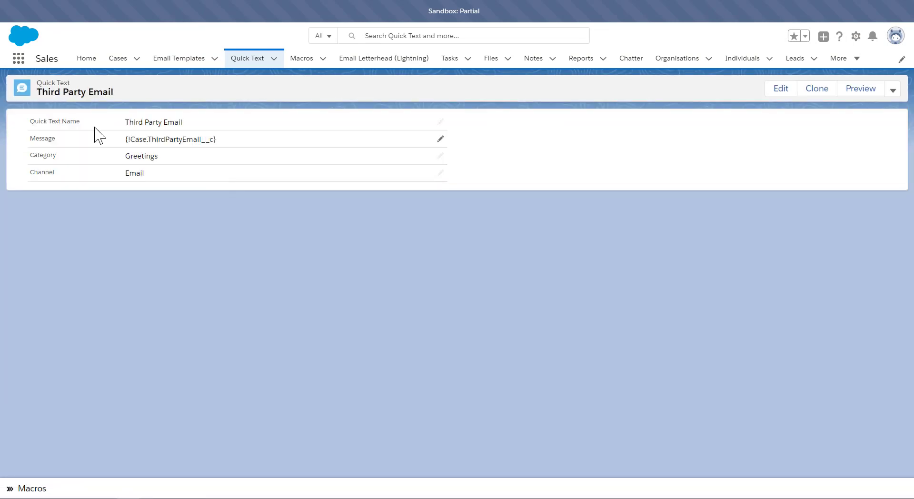
# Step: Open the Third Party Email quick text for editing and select its merge-field message
pyautogui.moveTo(125, 139); pyautogui.dragTo(222, 141)
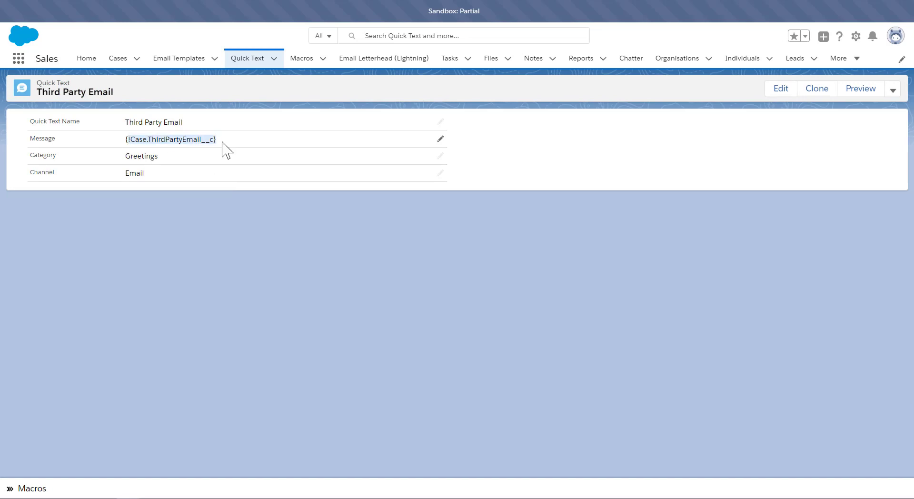
pyautogui.moveTo(126, 140); pyautogui.dragTo(247, 148)
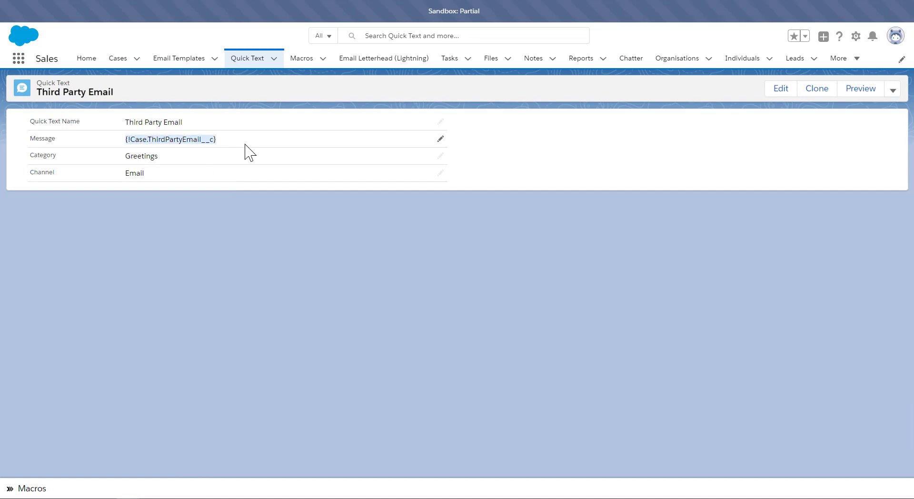
pyautogui.doubleClick(175, 140)
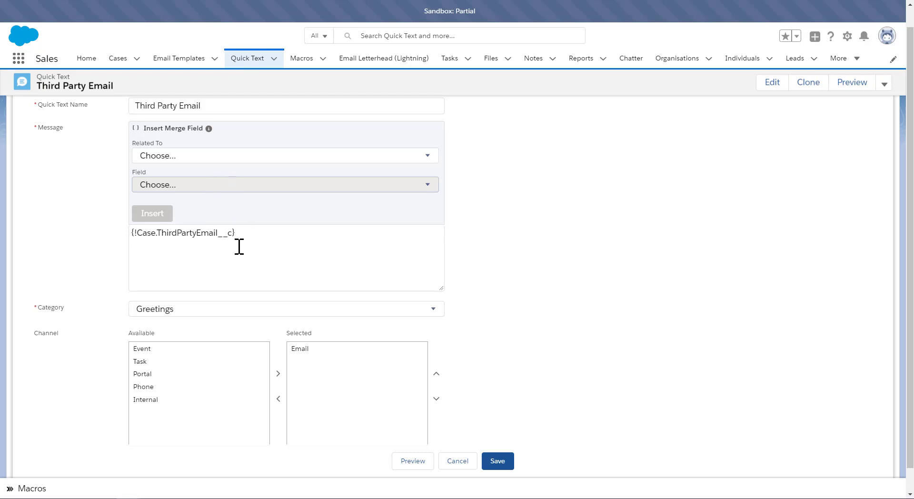
pyautogui.moveTo(244, 233); pyautogui.dragTo(129, 235)
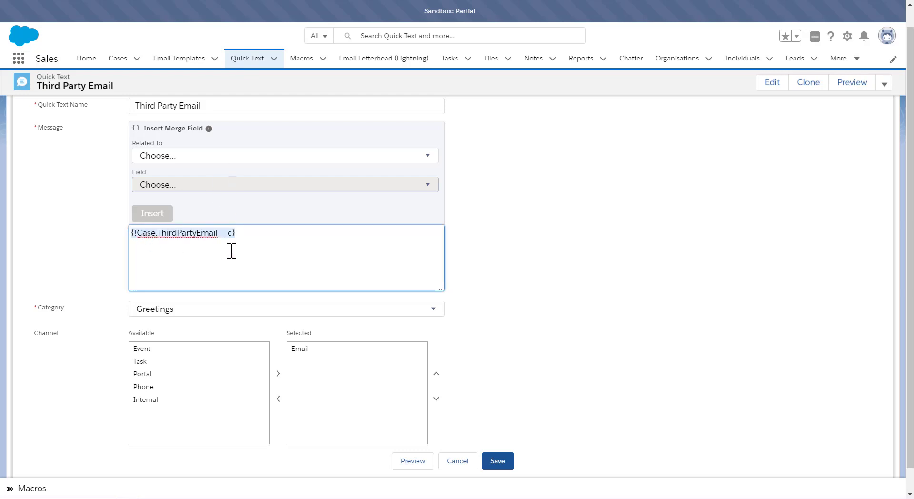
# Step: Return to case 00085760 and run the Third Party Email macro from the Macros utility
pyautogui.hotkey('ctrl', 'Tab')
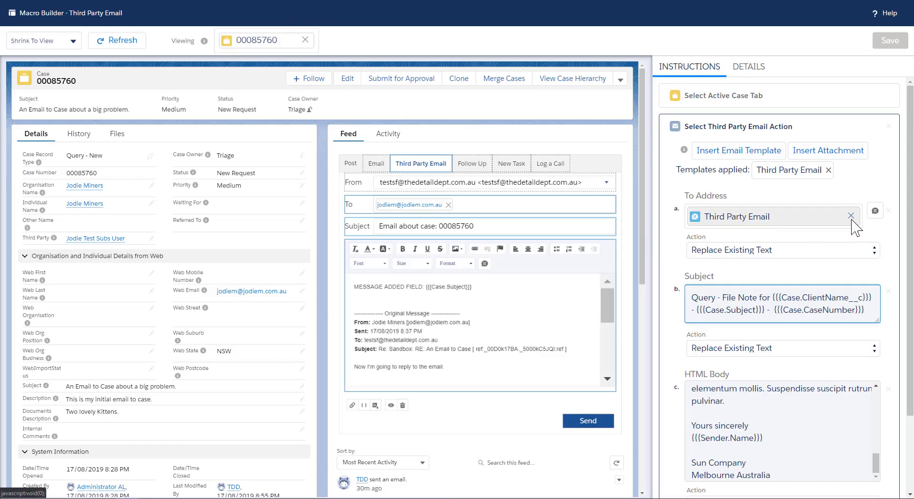
pyautogui.click(266, 1)
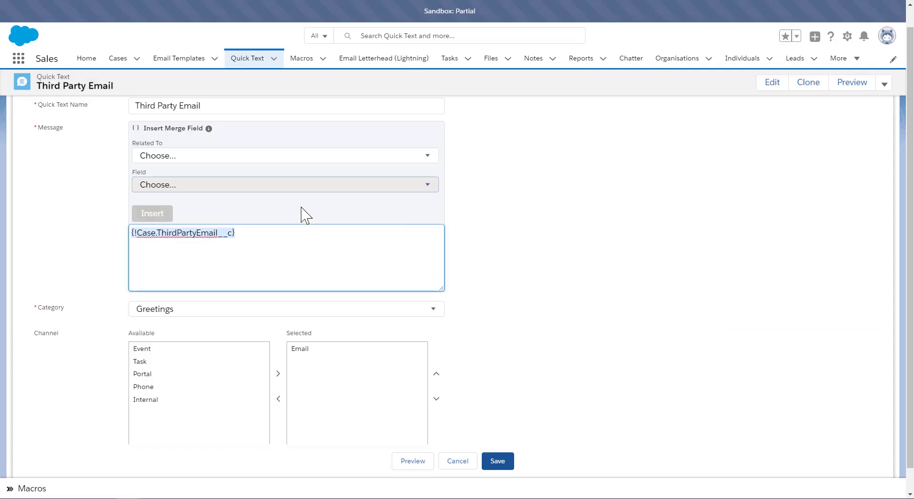
pyautogui.click(229, 1)
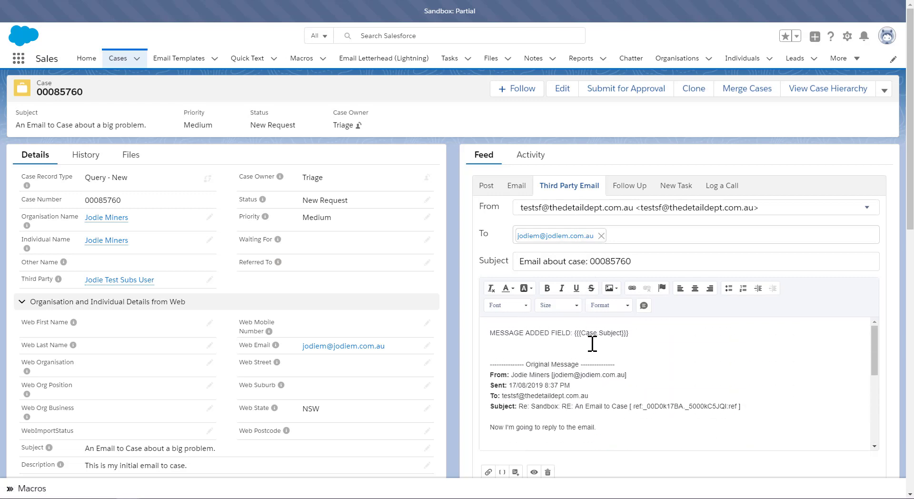
pyautogui.click(28, 489)
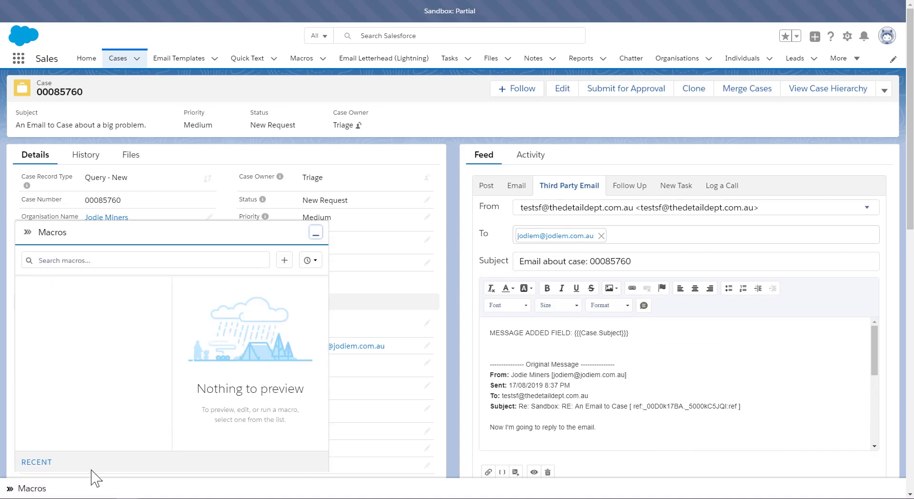
pyautogui.click(53, 294)
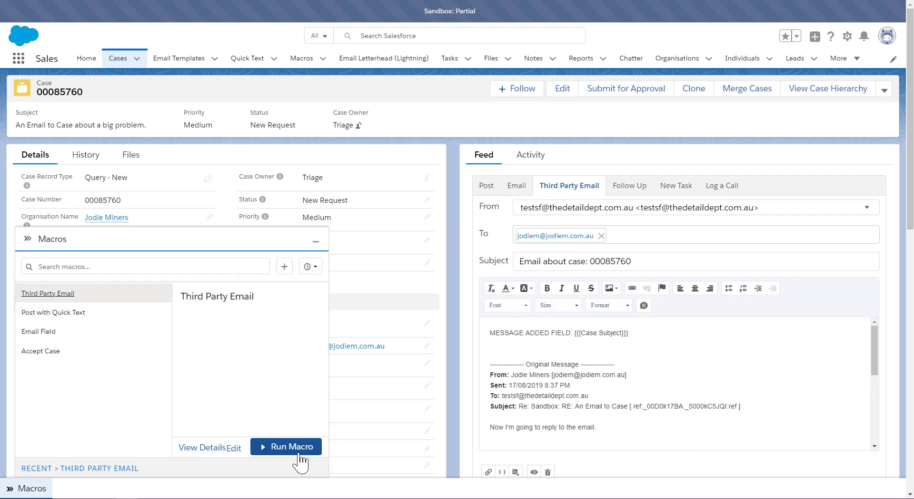
pyautogui.click(300, 454)
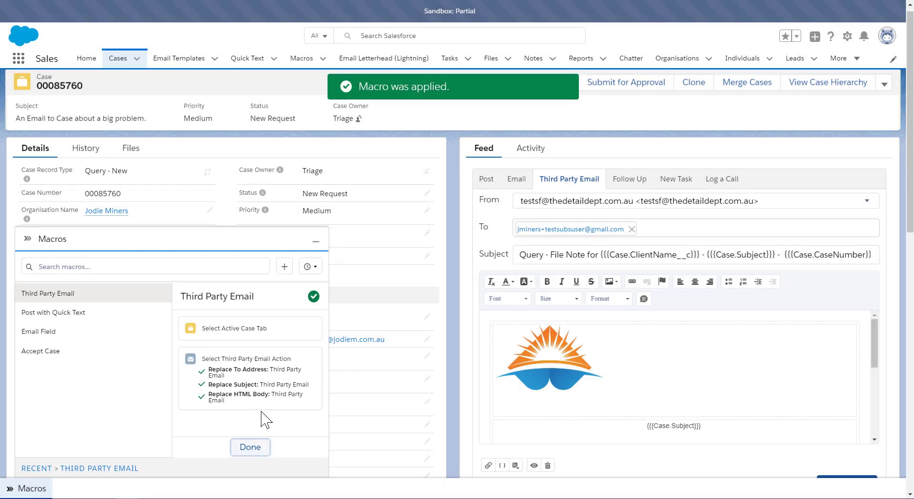
pyautogui.click(316, 241)
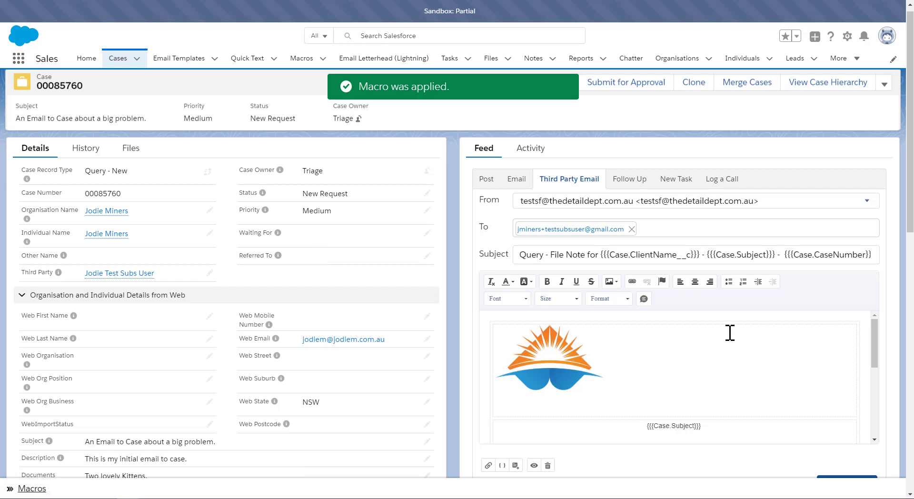
# Step: Scroll through the macro-filled Third Party Email draft to review its body
pyautogui.scroll(-1, 732, 360)
pyautogui.scroll(-5, 732, 360)
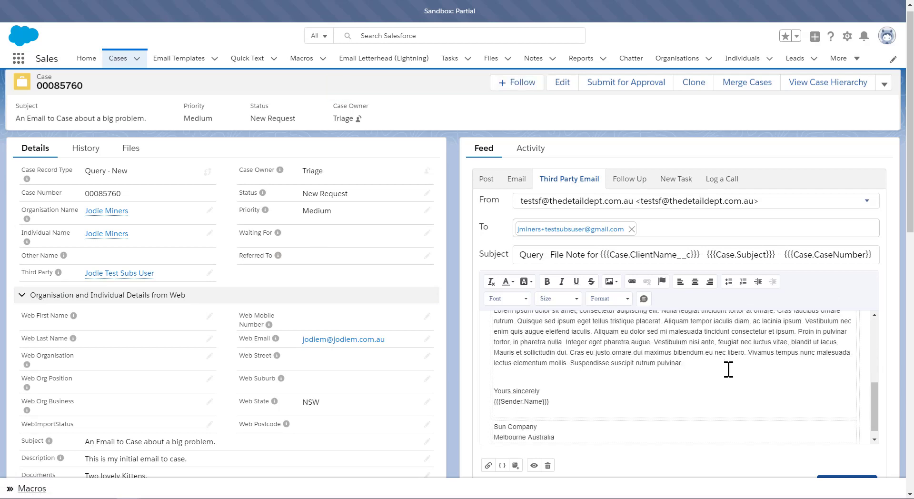
pyautogui.scroll(-1, 729, 369)
pyautogui.scroll(8, 728, 369)
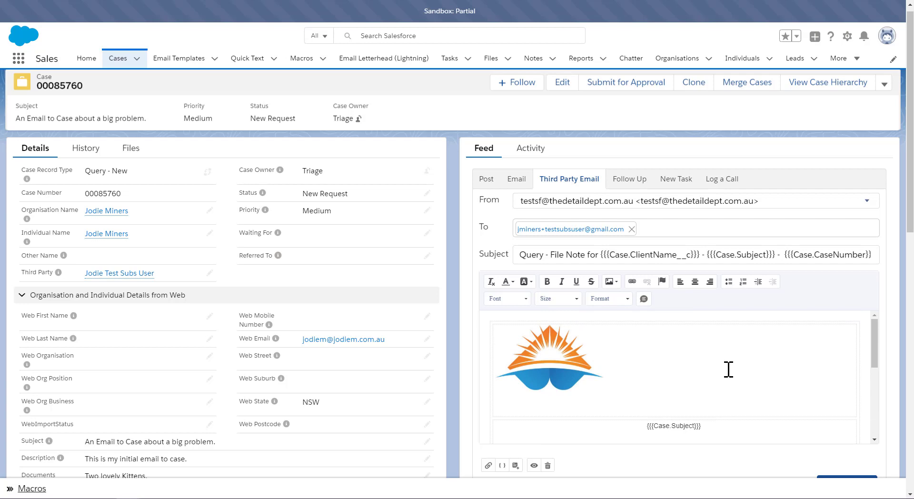
pyautogui.scroll(-8, 728, 369)
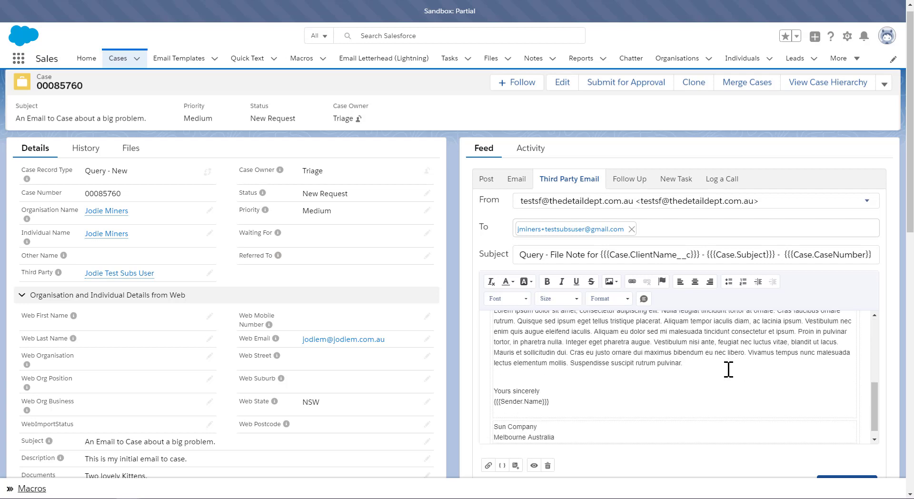
pyautogui.scroll(8, 728, 369)
pyautogui.scroll(-8, 729, 369)
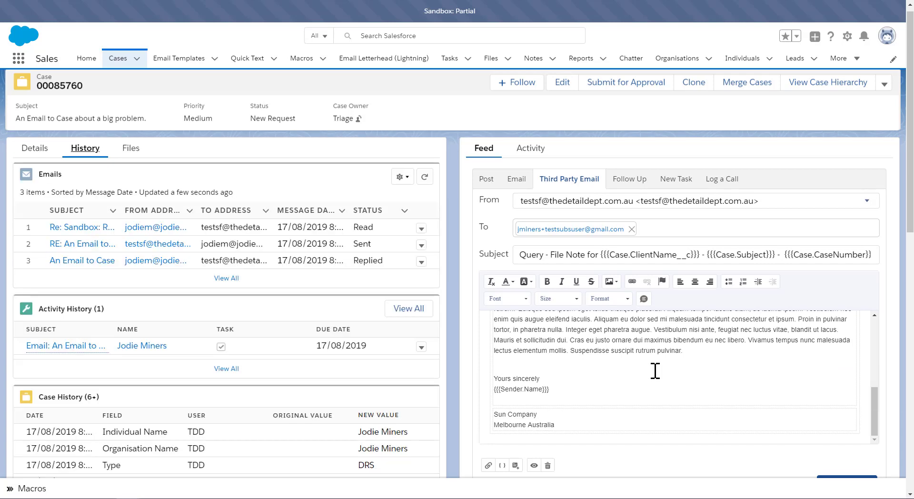
# Step: Attach the case's related files Kitten800600, Kitten3 and Kitten2 to the third party email
pyautogui.click(130, 153)
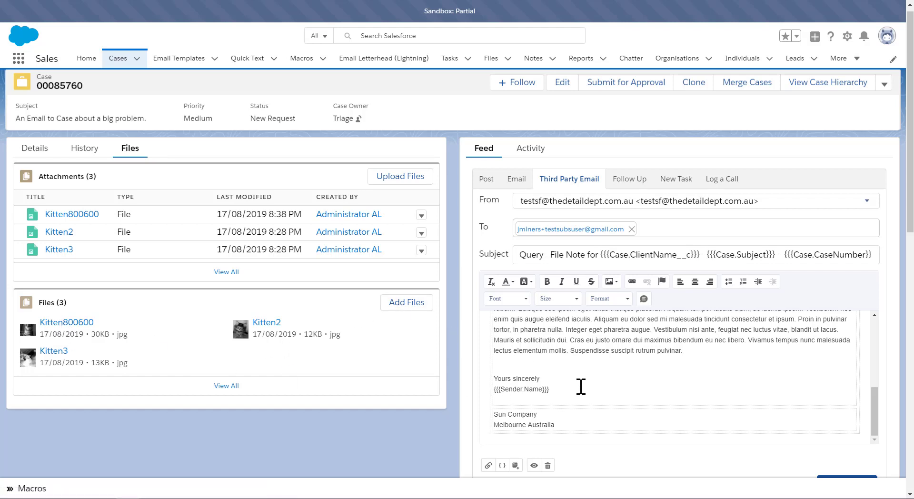
pyautogui.moveTo(59, 214); pyautogui.dragTo(724, 401)
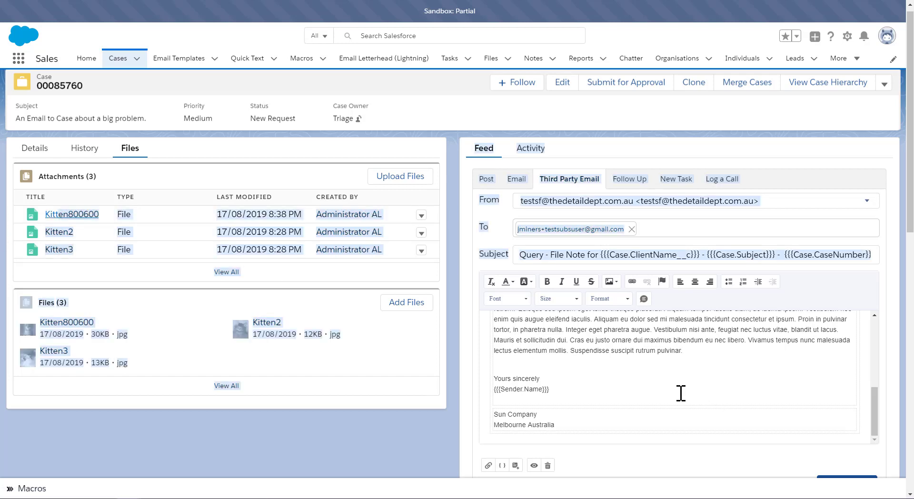
pyautogui.click(630, 392)
pyautogui.click(487, 465)
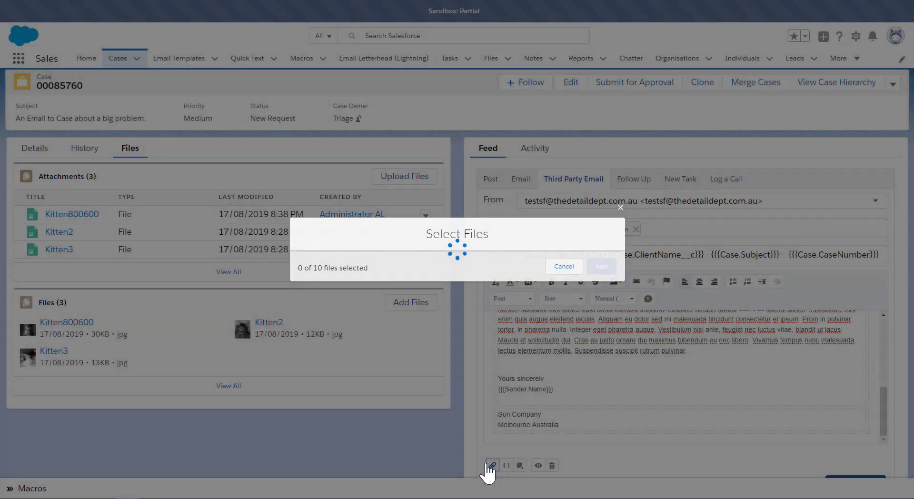
pyautogui.click(329, 272)
pyautogui.click(410, 168)
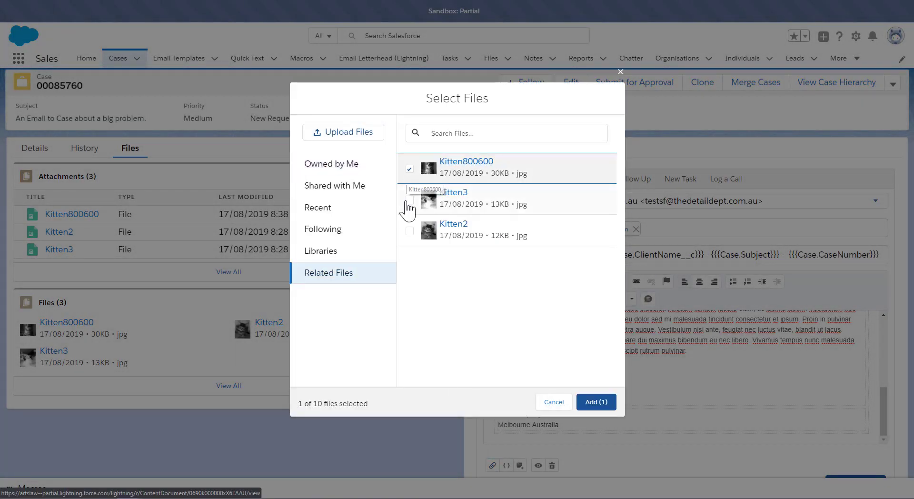
pyautogui.click(409, 200)
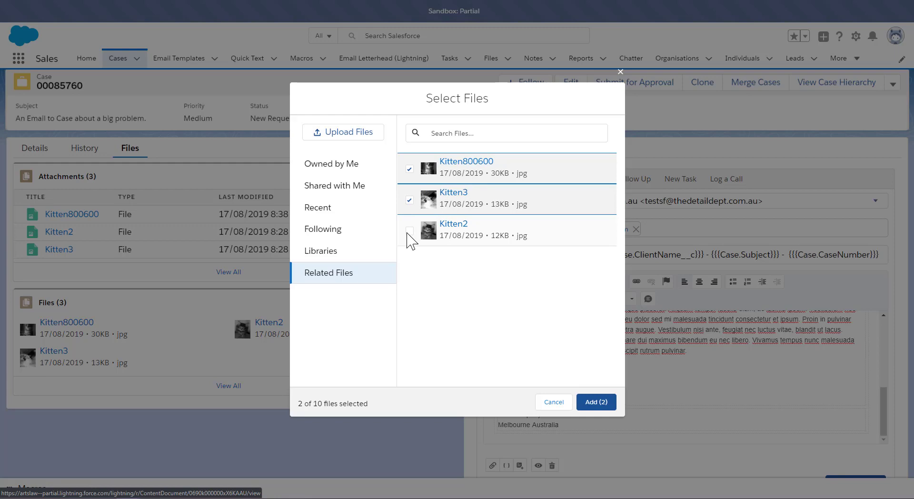
pyautogui.click(598, 404)
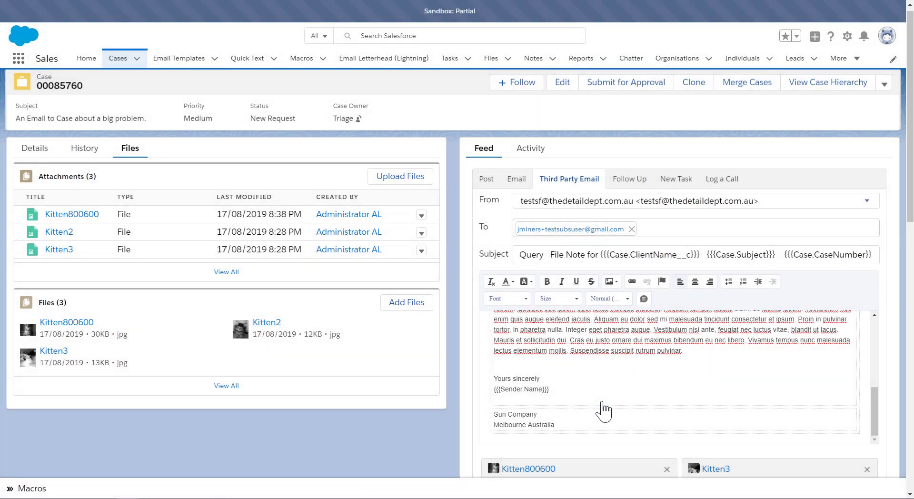
pyautogui.scroll(-4, 604, 410)
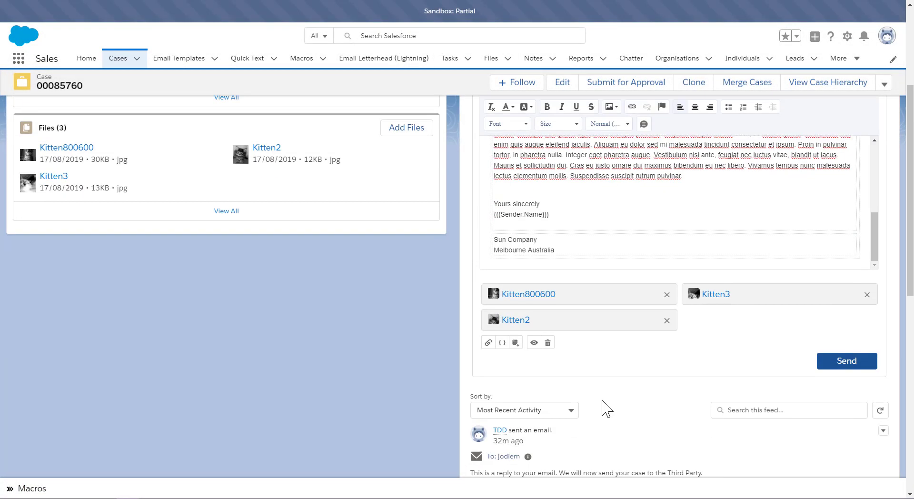
# Step: Open the Third Party Email email template record to review its subject and body
pyautogui.scroll(2, 604, 409)
pyautogui.scroll(2, 603, 401)
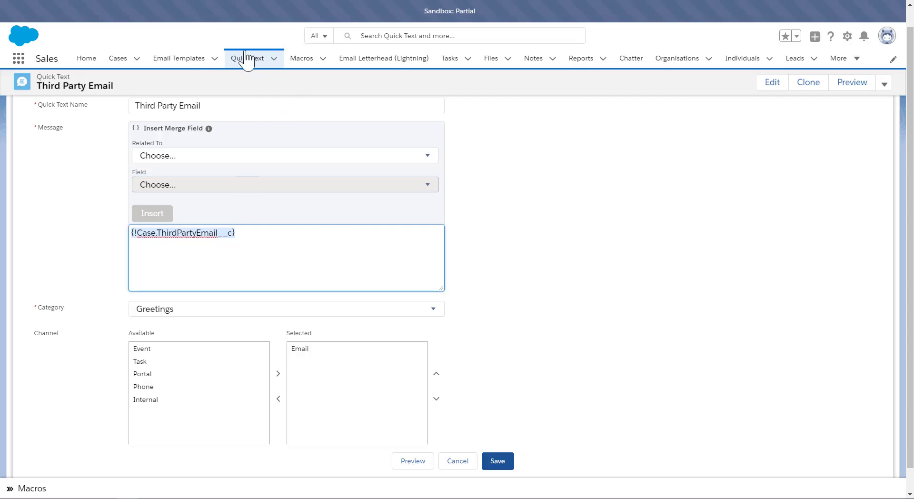
pyautogui.click(180, 59)
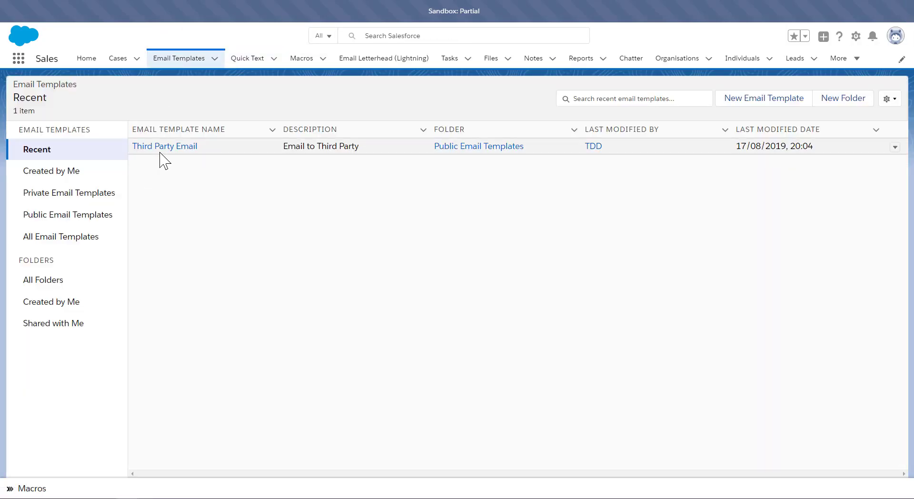
pyautogui.click(161, 149)
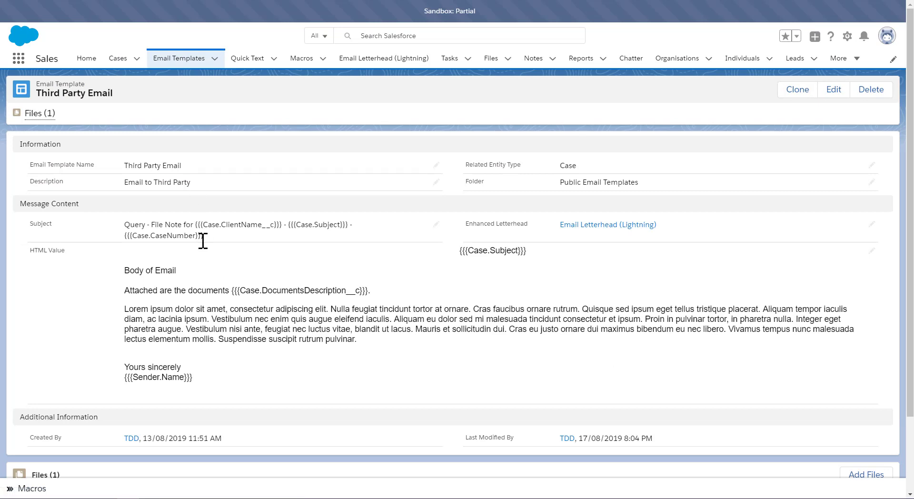
pyautogui.scroll(-3, 202, 247)
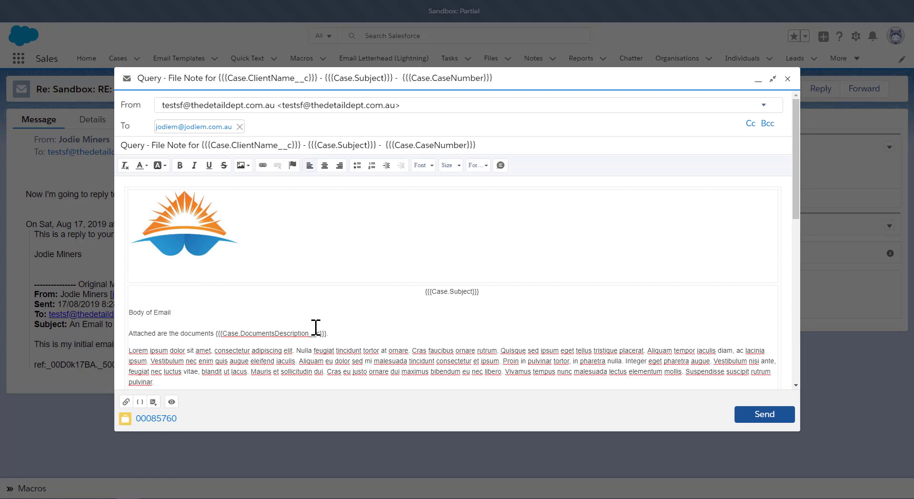
# Step: Scroll through the email composer draft built from the Third Party Email template
pyautogui.scroll(-15, 316, 325)
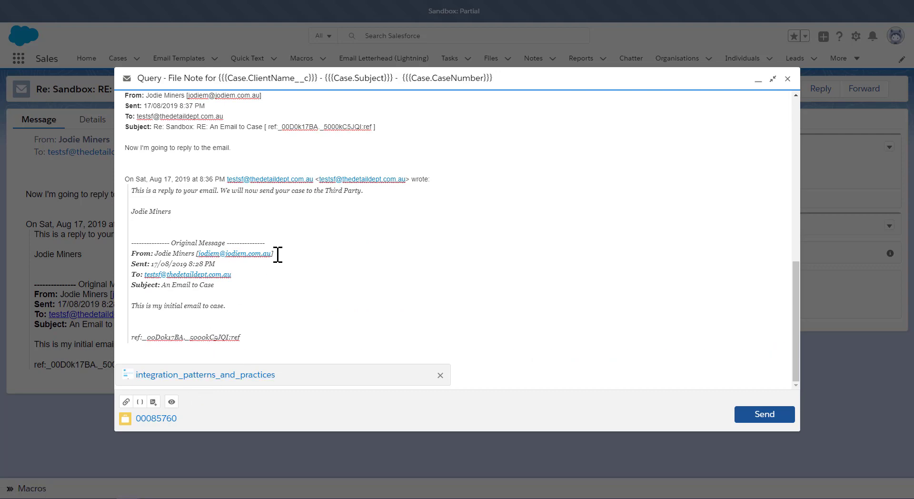
pyautogui.scroll(15, 277, 255)
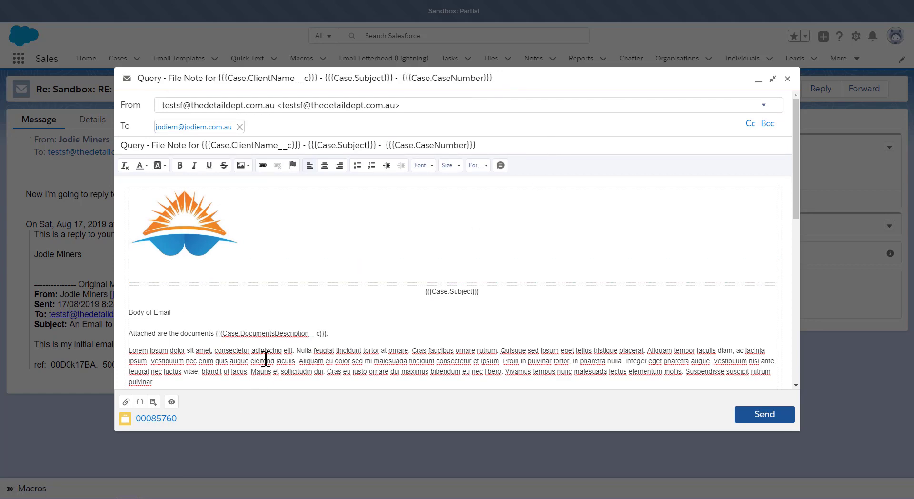
pyautogui.scroll(-15, 265, 356)
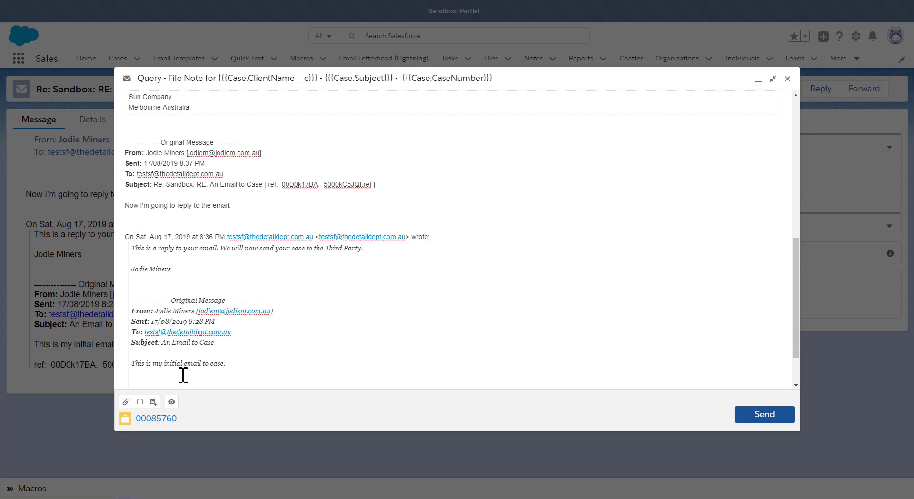
pyautogui.scroll(-2, 182, 375)
pyautogui.scroll(15, 194, 347)
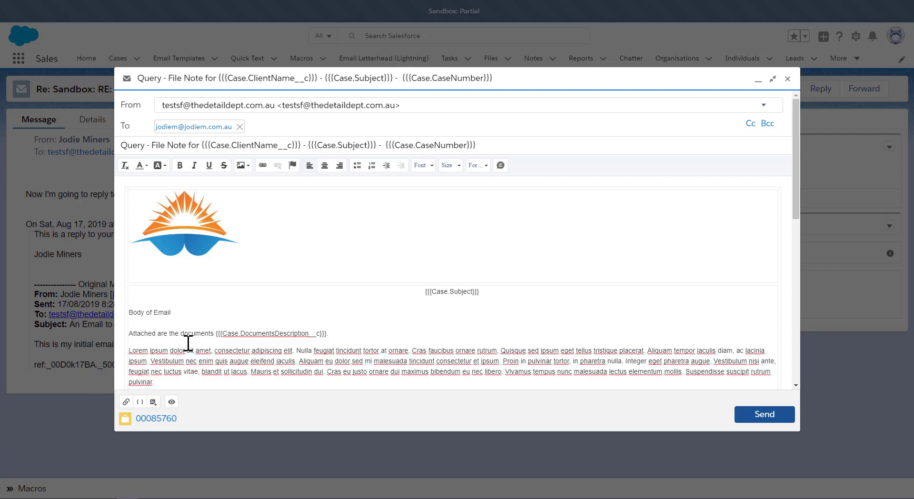
pyautogui.scroll(-10, 188, 343)
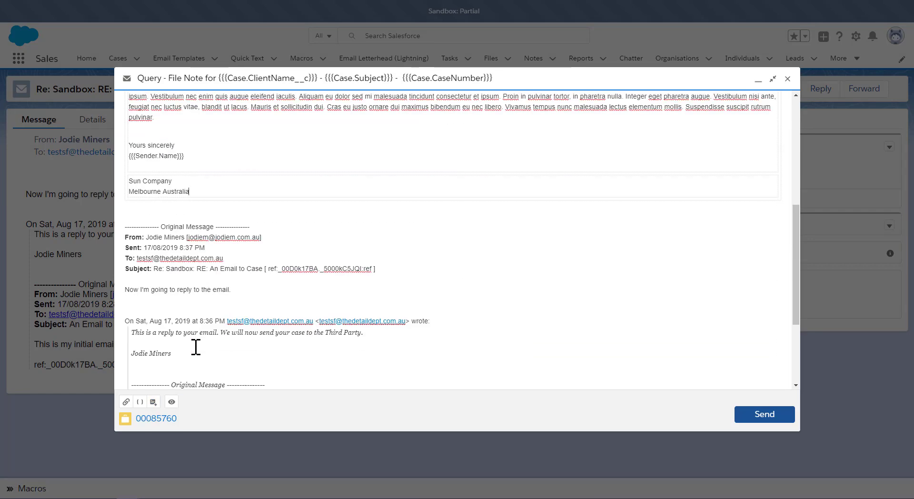
pyautogui.scroll(10, 192, 345)
pyautogui.scroll(-10, 197, 346)
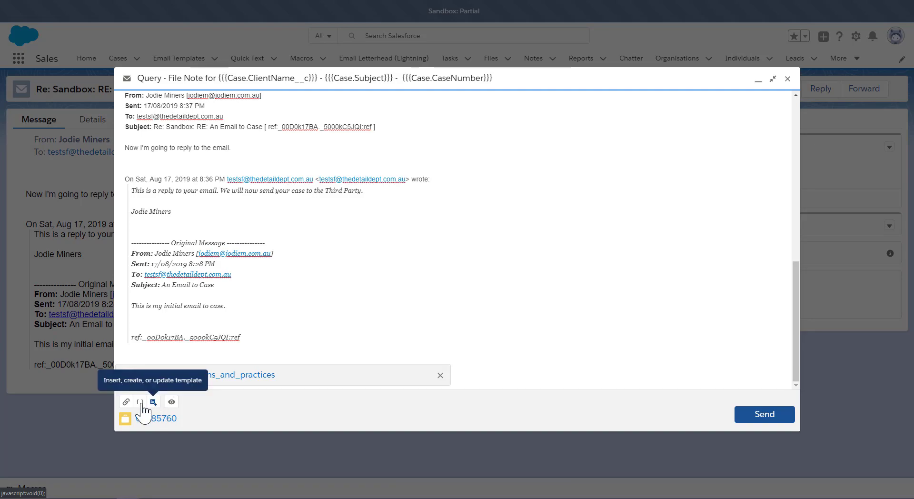
pyautogui.click(127, 402)
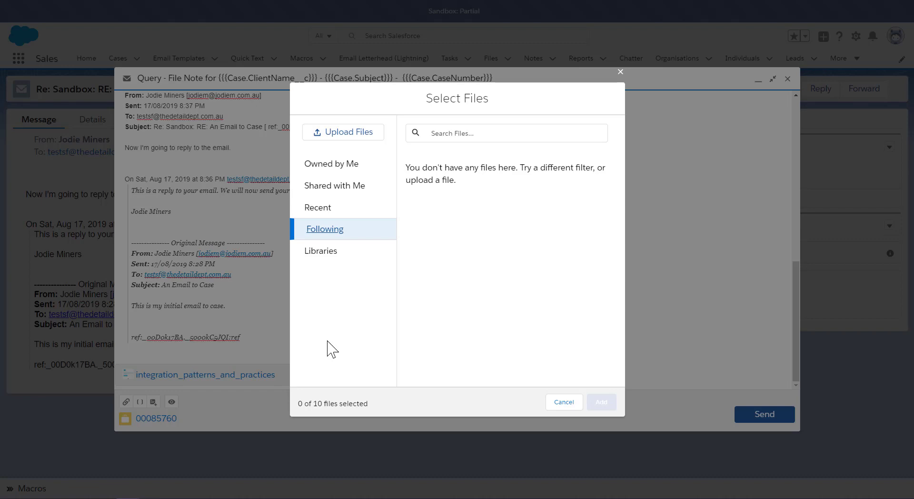
pyautogui.click(562, 411)
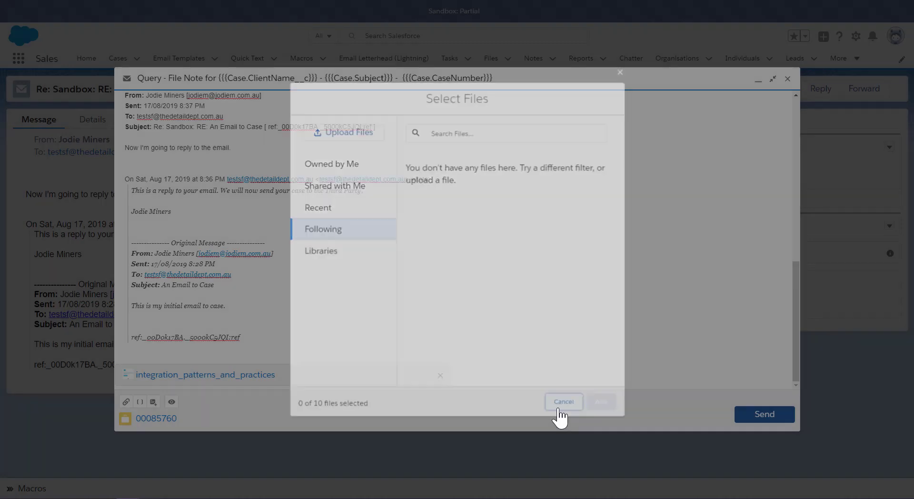
pyautogui.click(788, 79)
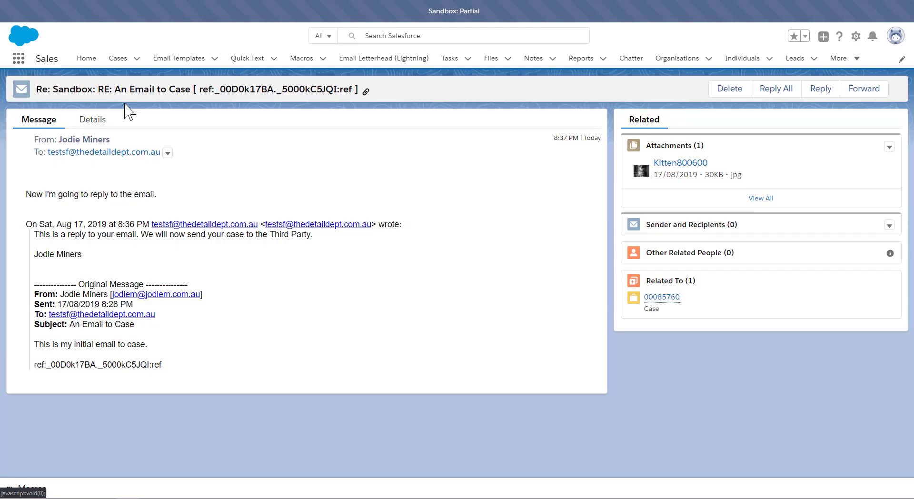
# Step: Open case 00085760 from the Cases list and run the Third Party Email macro on it
pyautogui.click(109, 60)
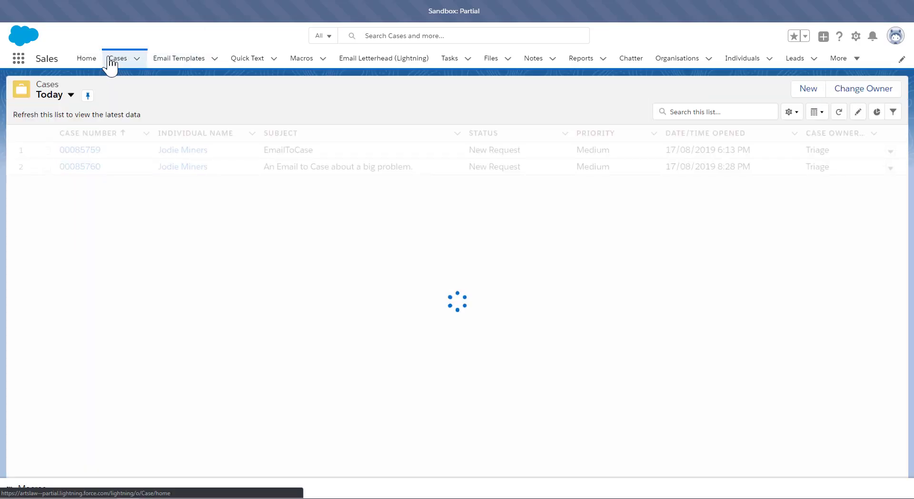
pyautogui.click(84, 174)
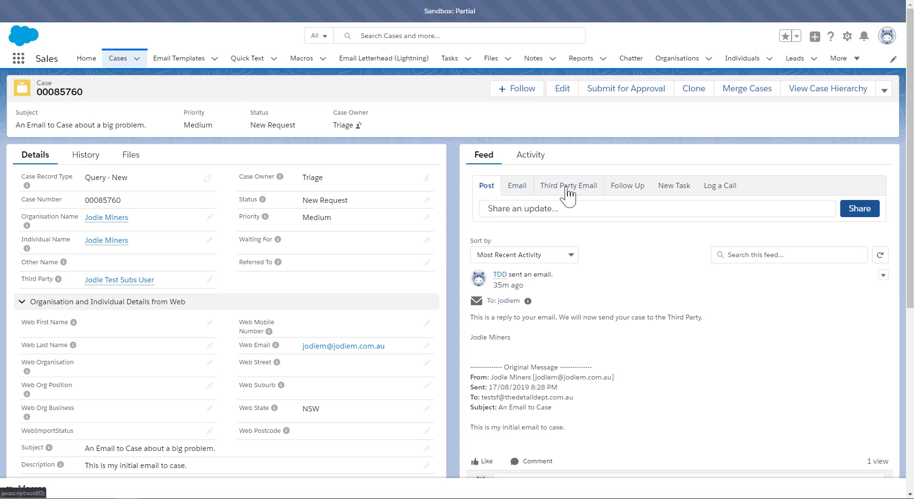
pyautogui.click(27, 488)
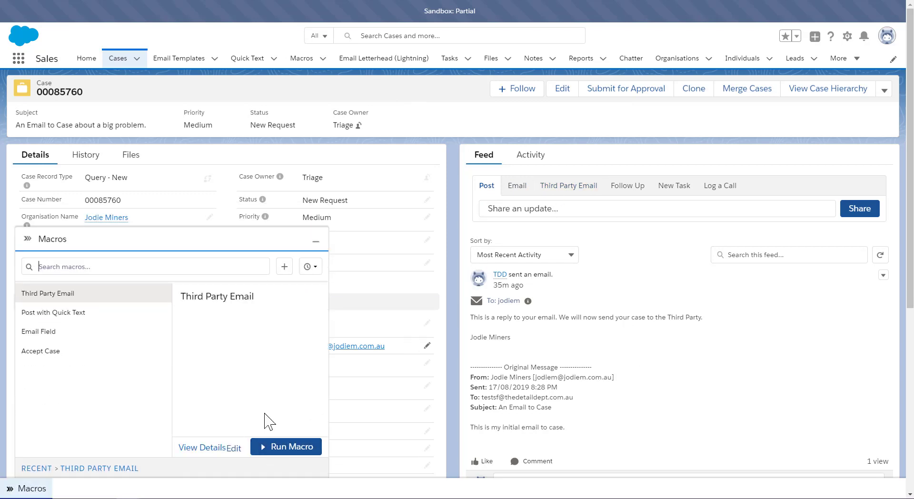
pyautogui.click(282, 447)
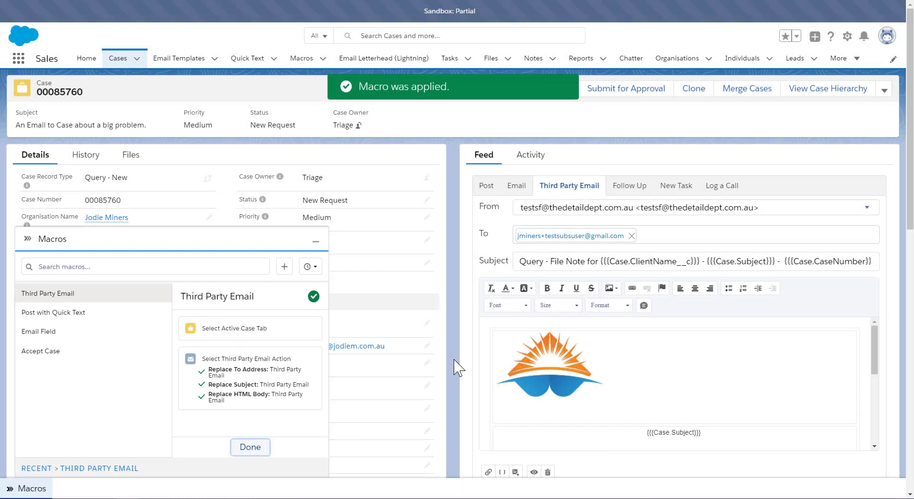
# Step: Attach the case's related files Kitten800600, Kitten3 and Kitten2 to the macro-filled third party email
pyautogui.scroll(-5, 547, 341)
pyautogui.scroll(-1, 547, 340)
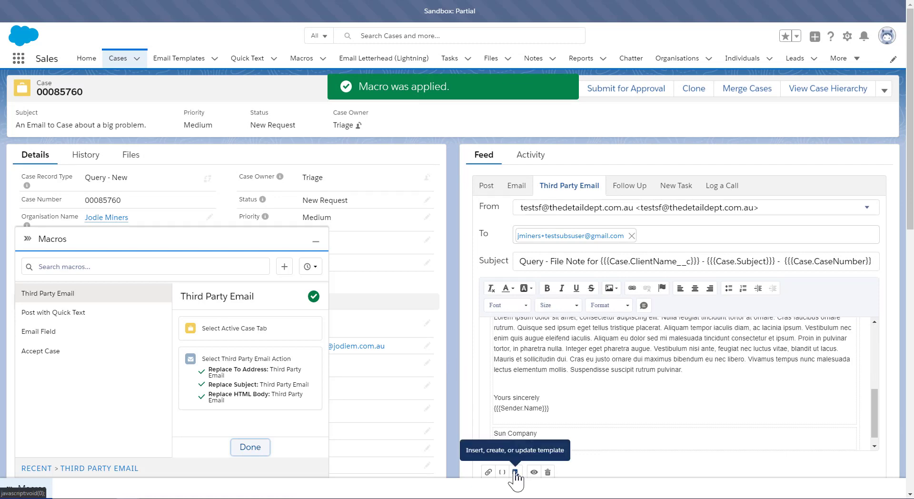
pyautogui.click(488, 471)
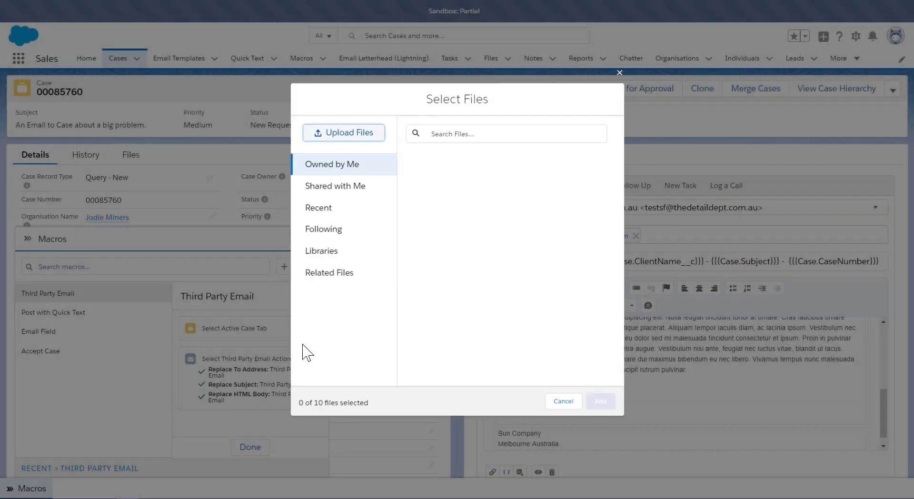
pyautogui.click(328, 274)
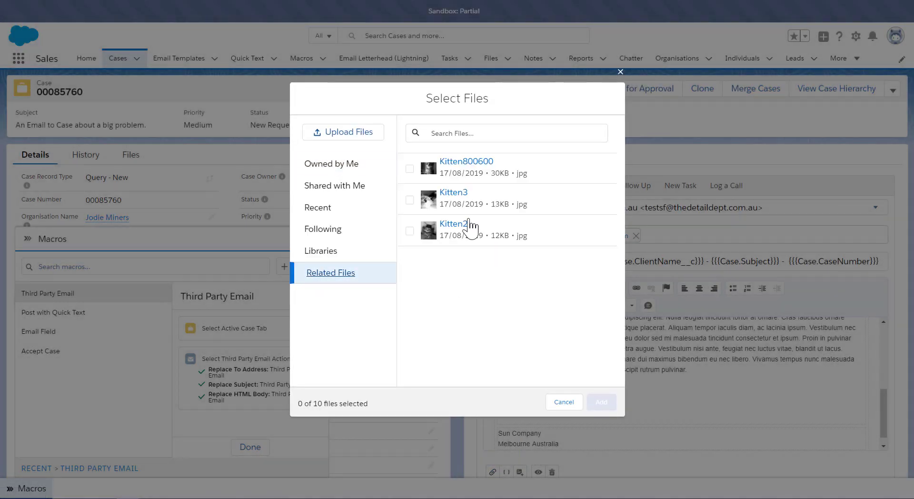
pyautogui.click(410, 168)
pyautogui.click(409, 200)
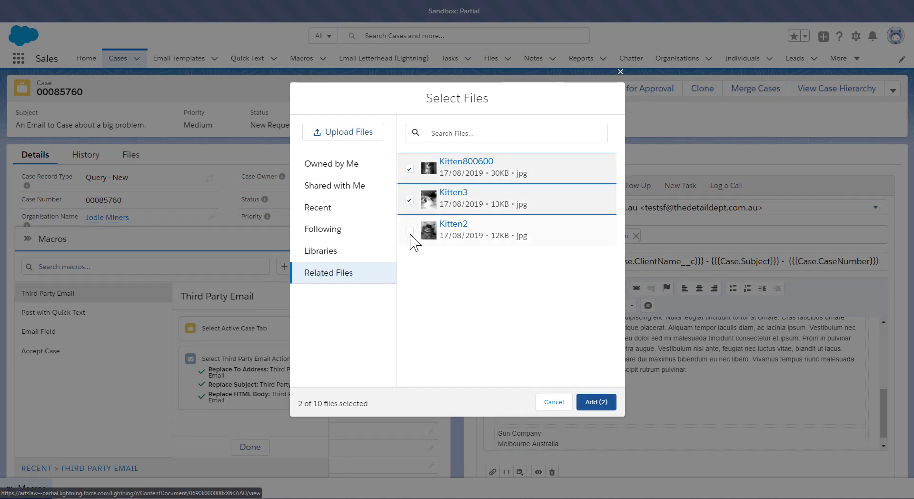
pyautogui.click(409, 231)
pyautogui.click(594, 403)
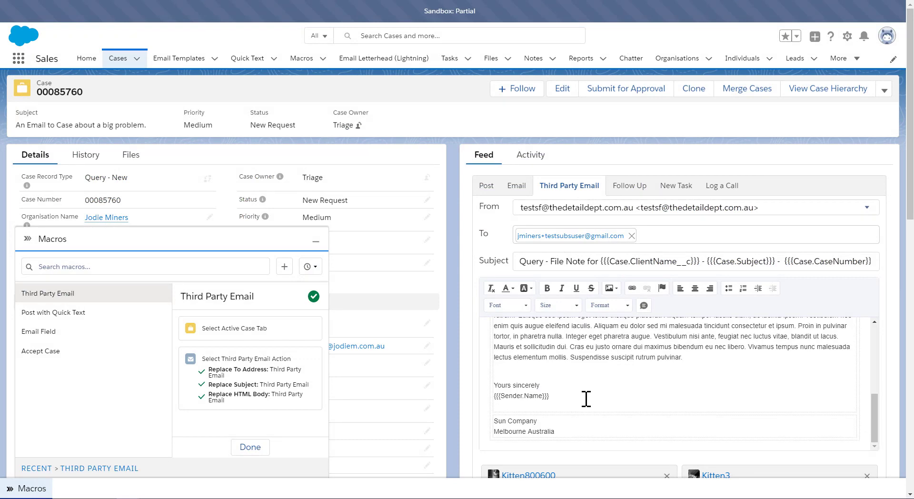
# Step: Send the third party email with its attachments, opting not to show the attachment warning again, and minimize the Macros panel
pyautogui.scroll(-7, 714, 397)
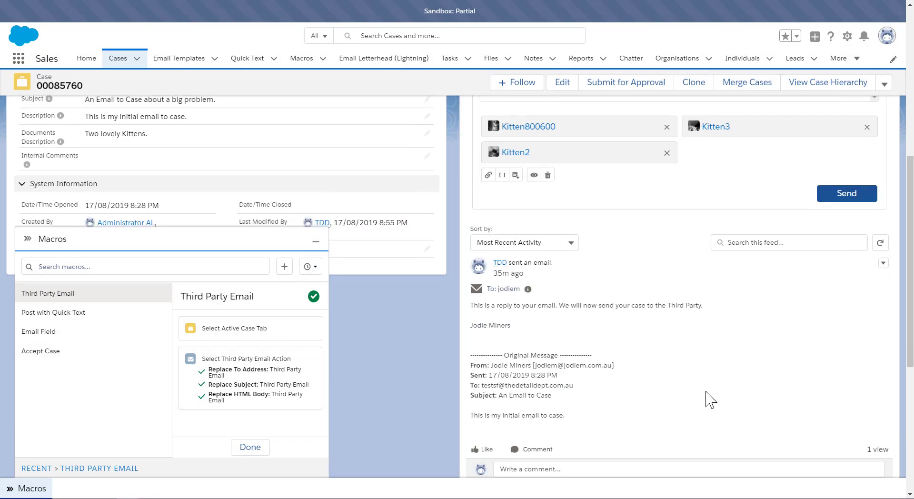
pyautogui.click(847, 194)
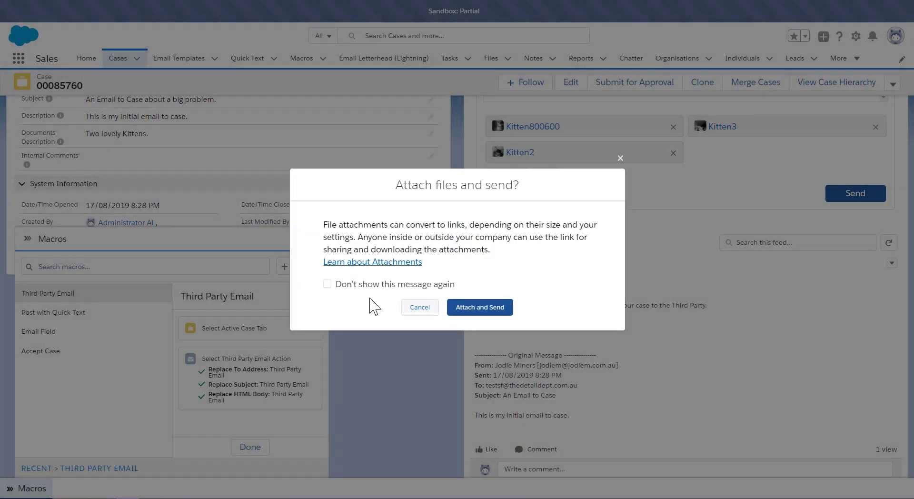
pyautogui.click(329, 284)
pyautogui.click(494, 308)
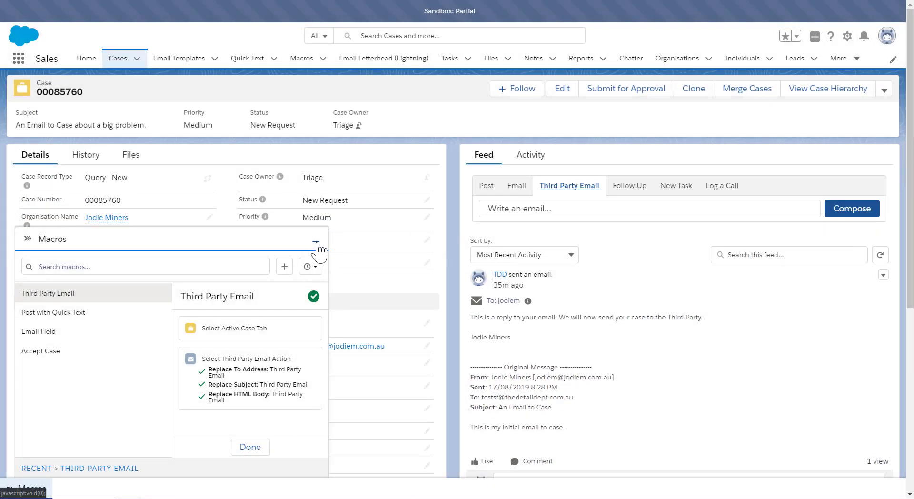
pyautogui.click(316, 242)
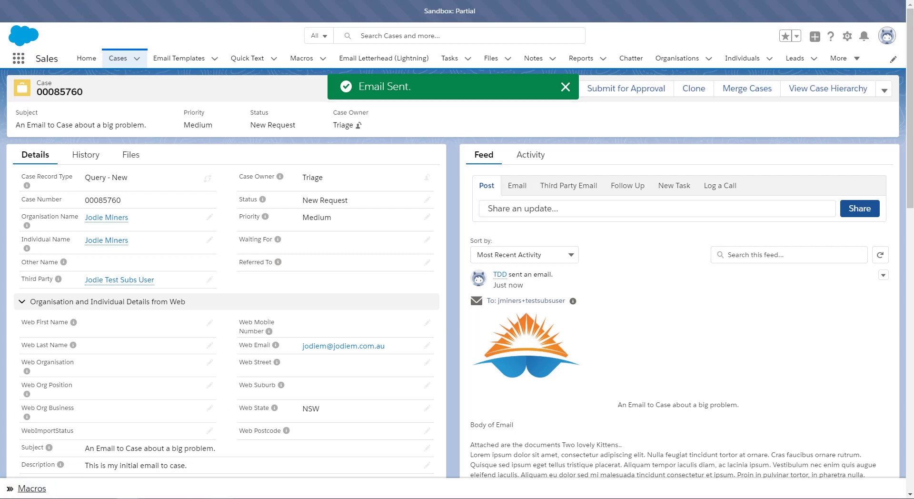
# Step: Scroll through the sent third party email in the case feed to review its body and attached files
pyautogui.scroll(-10, 655, 310)
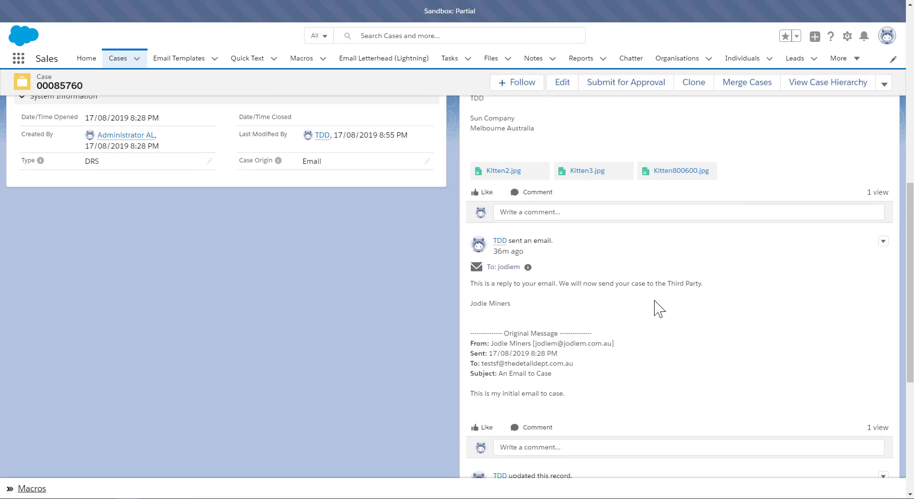
pyautogui.scroll(4, 654, 300)
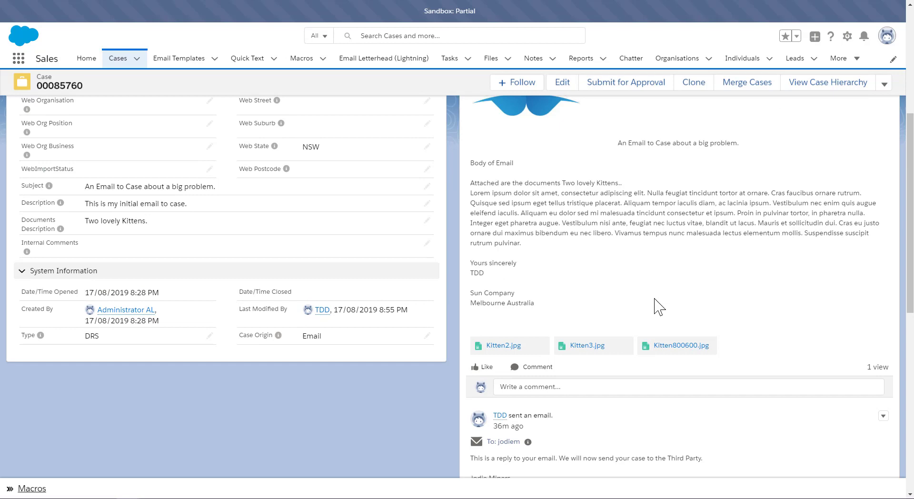
pyautogui.scroll(4, 750, 369)
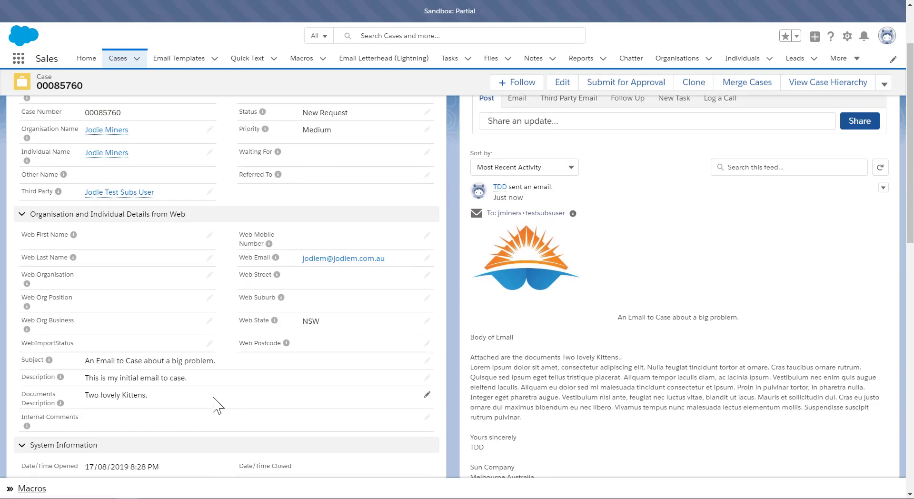
pyautogui.scroll(1, 676, 401)
pyautogui.scroll(1, 678, 401)
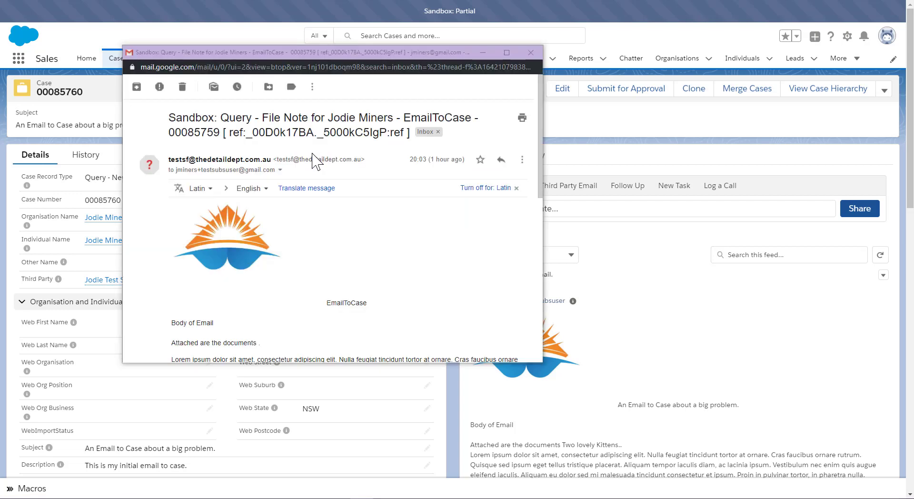
# Step: Review the third party email as received in the Gmail window, then close that window
pyautogui.scroll(-4, 309, 191)
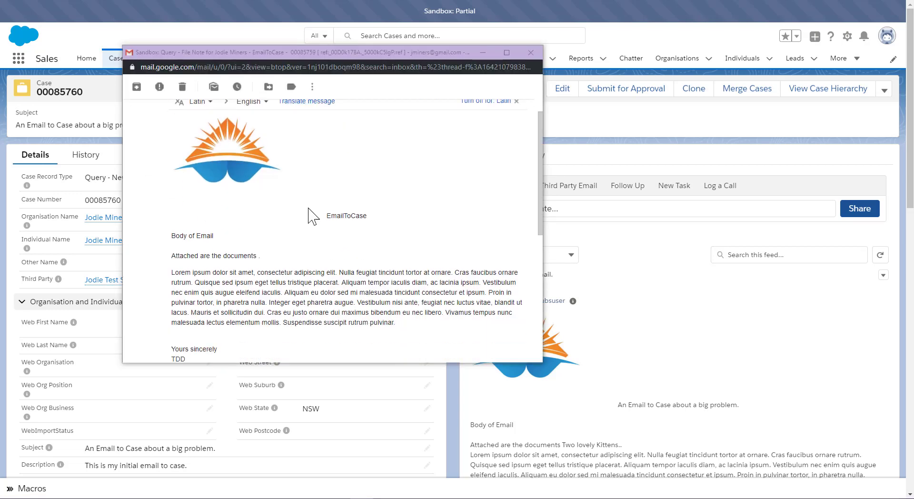
pyautogui.scroll(3, 310, 220)
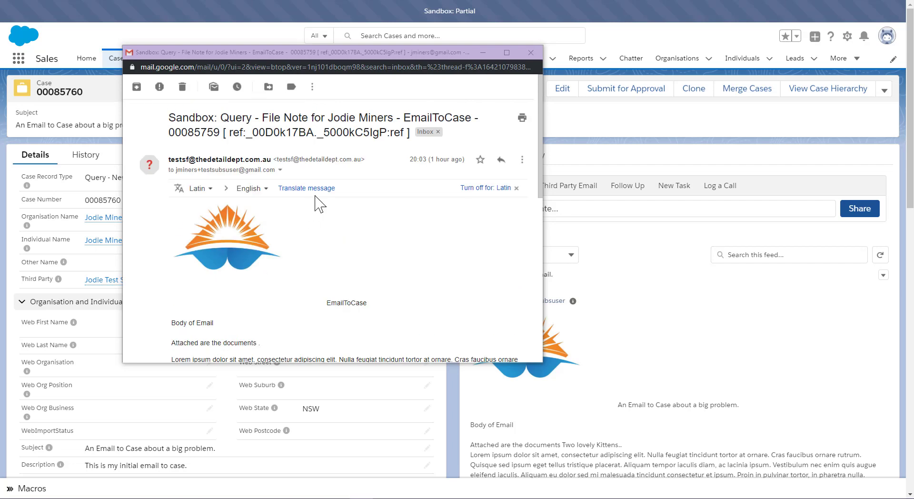
pyautogui.scroll(-1, 253, 254)
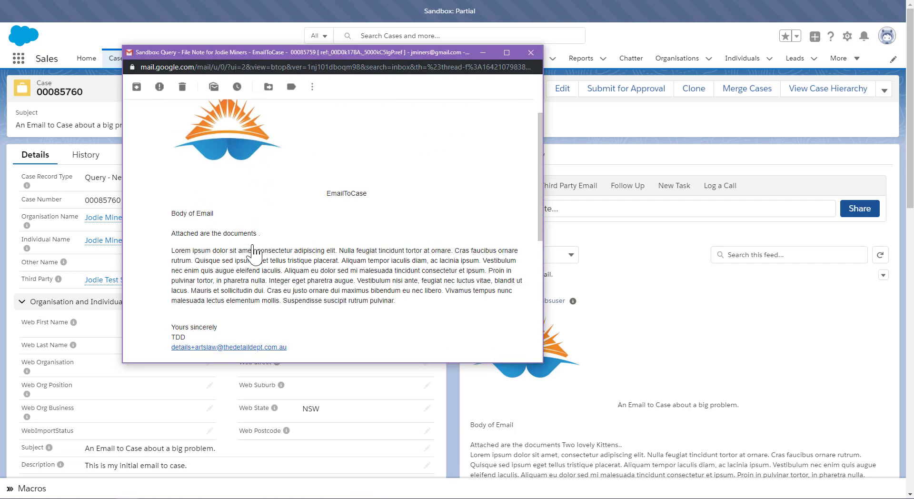
pyautogui.scroll(-4, 258, 227)
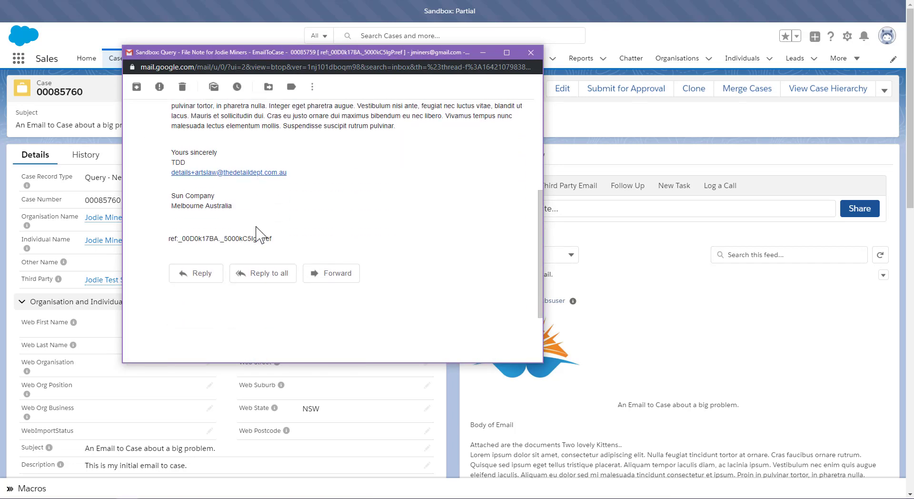
pyautogui.scroll(-2, 336, 271)
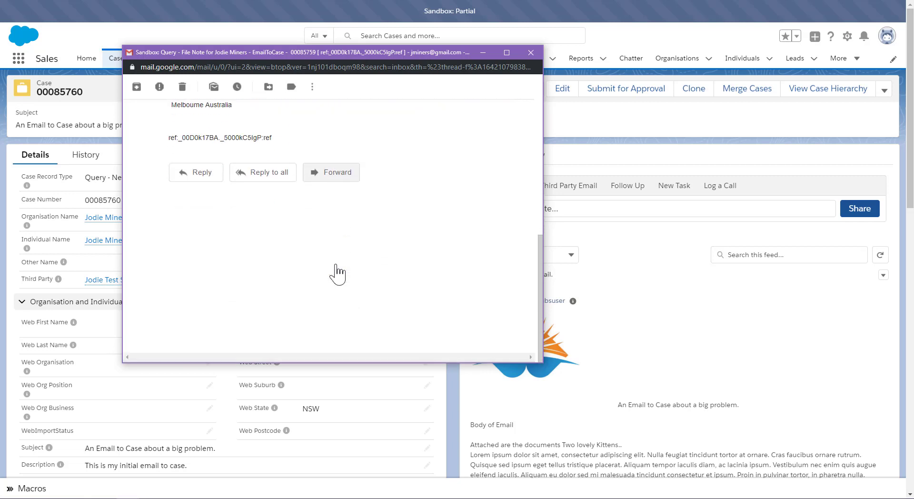
pyautogui.scroll(7, 336, 265)
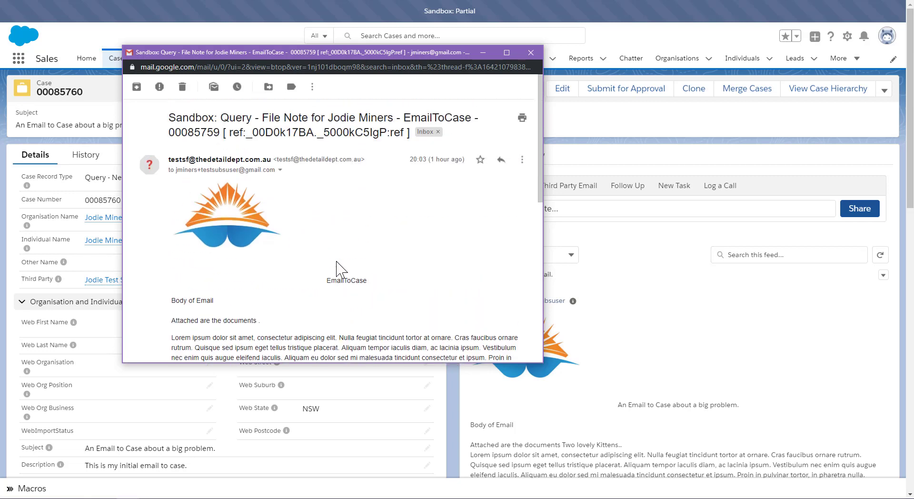
pyautogui.scroll(-5, 338, 268)
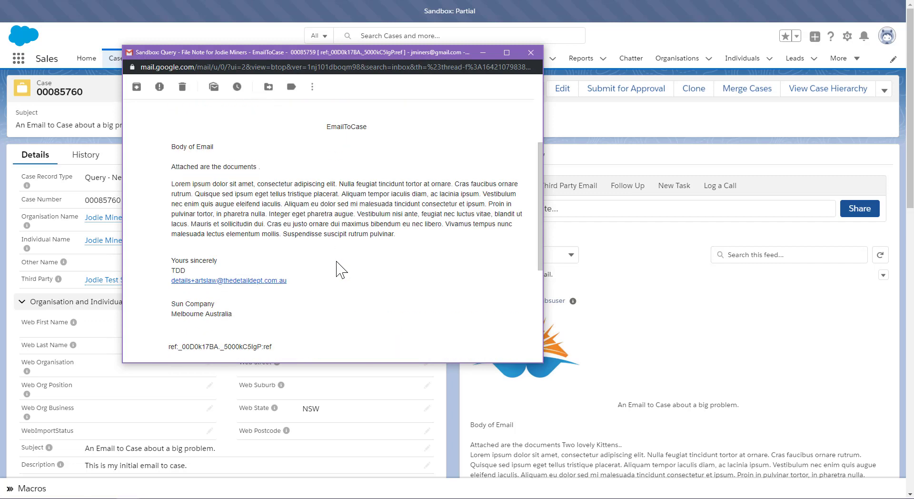
pyautogui.click(531, 52)
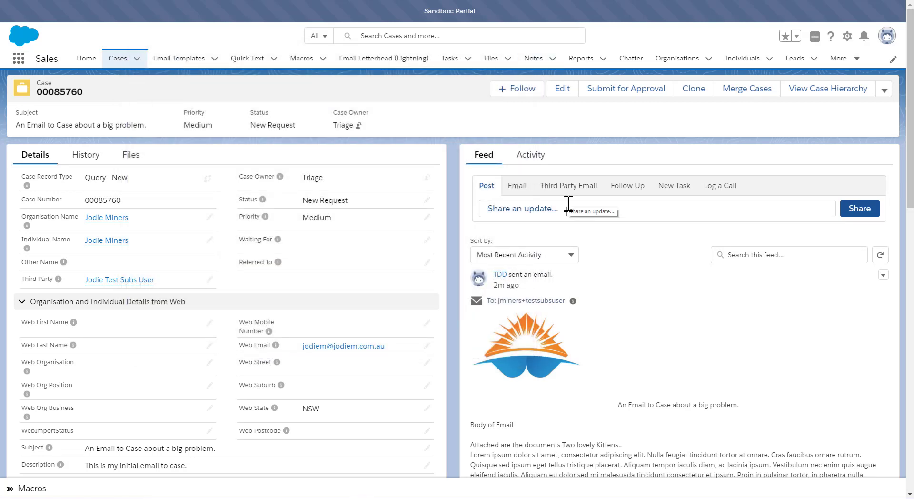
# Step: Check the case's History tab, return to Details, and open the Third Party Email composer in the feed
pyautogui.click(90, 160)
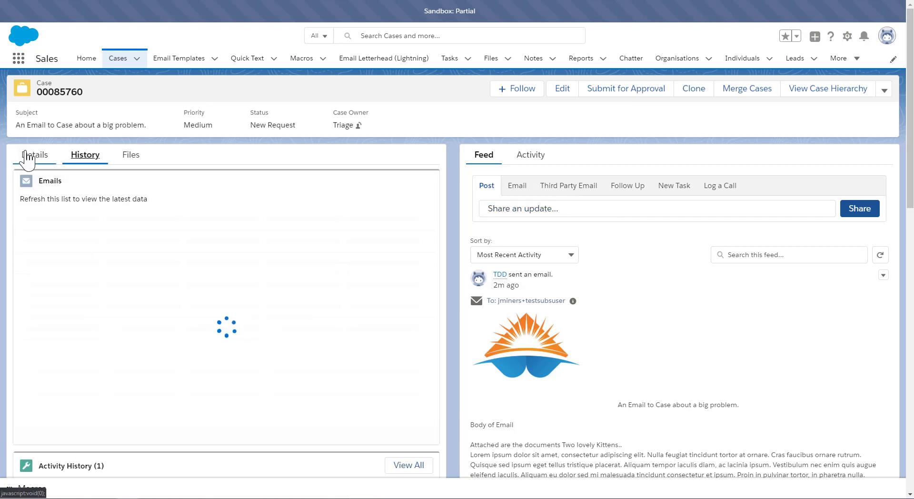
pyautogui.click(28, 155)
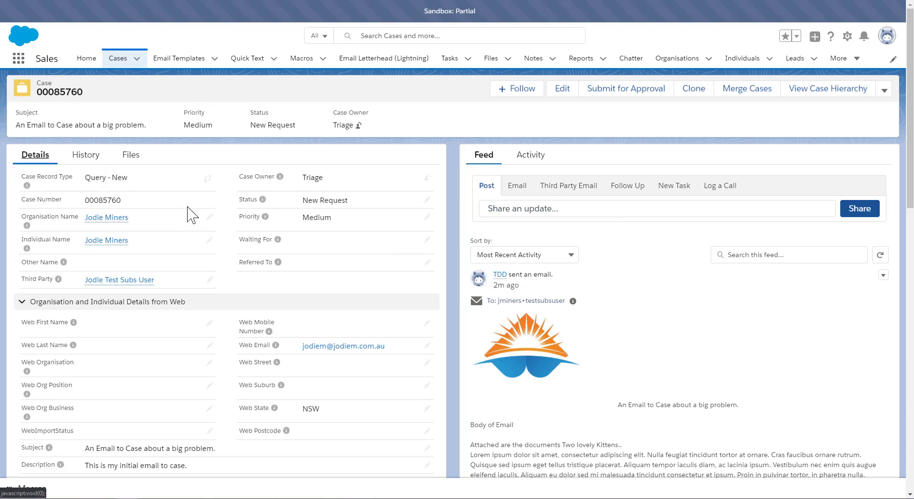
pyautogui.click(556, 189)
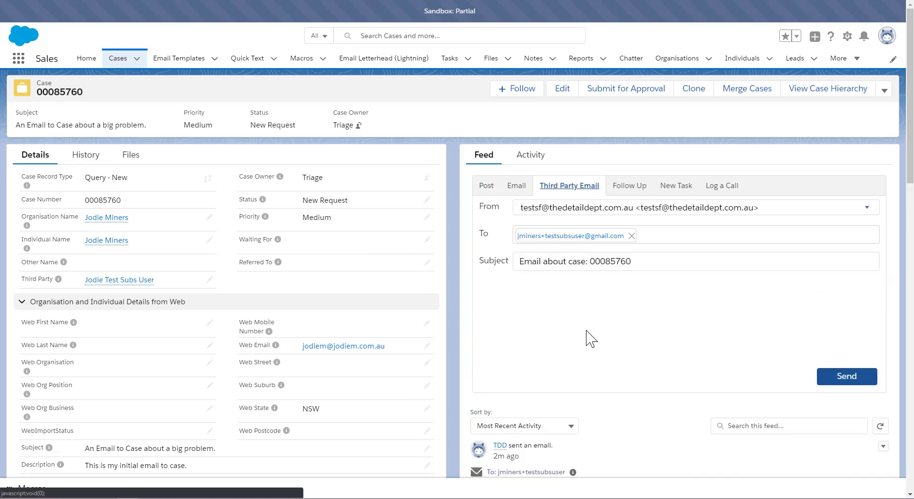